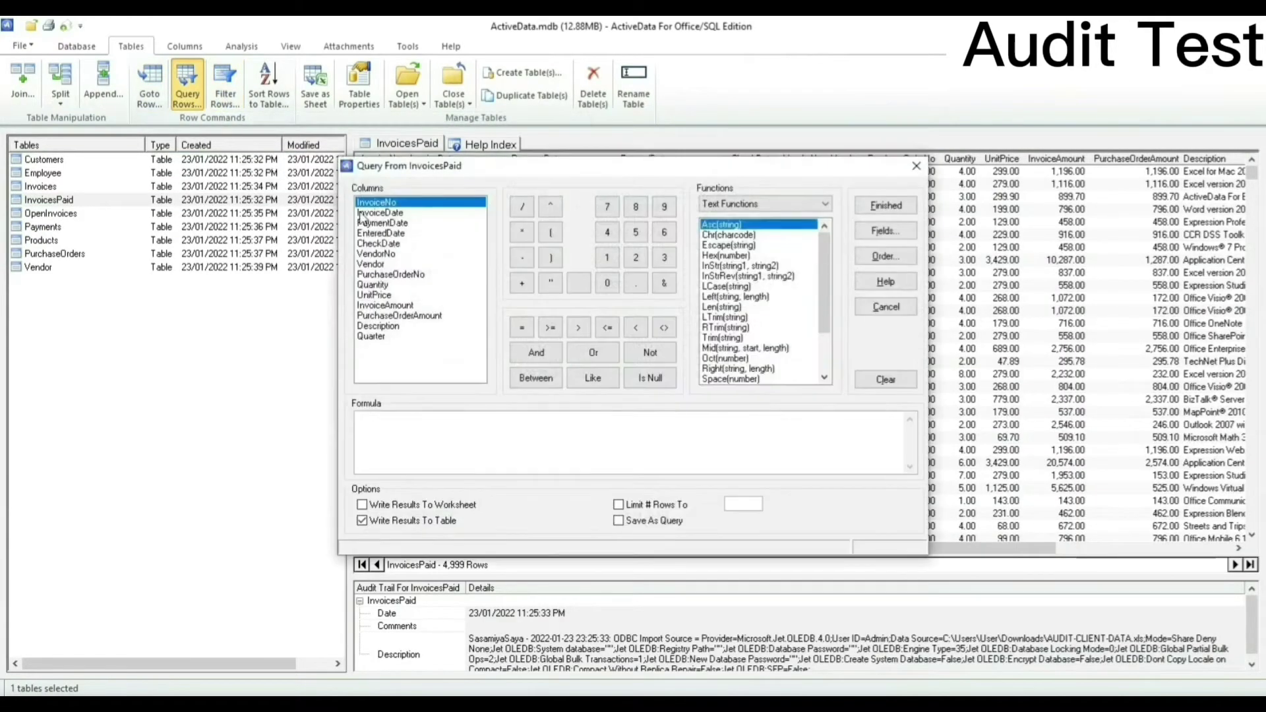
Query InvoicesPaid with the formula InvoiceDate >= #2020,01,01# AND InvoiceDate <= #2020,03,31#, writing the results to a table
double_click(364, 212)
left_click(550, 327)
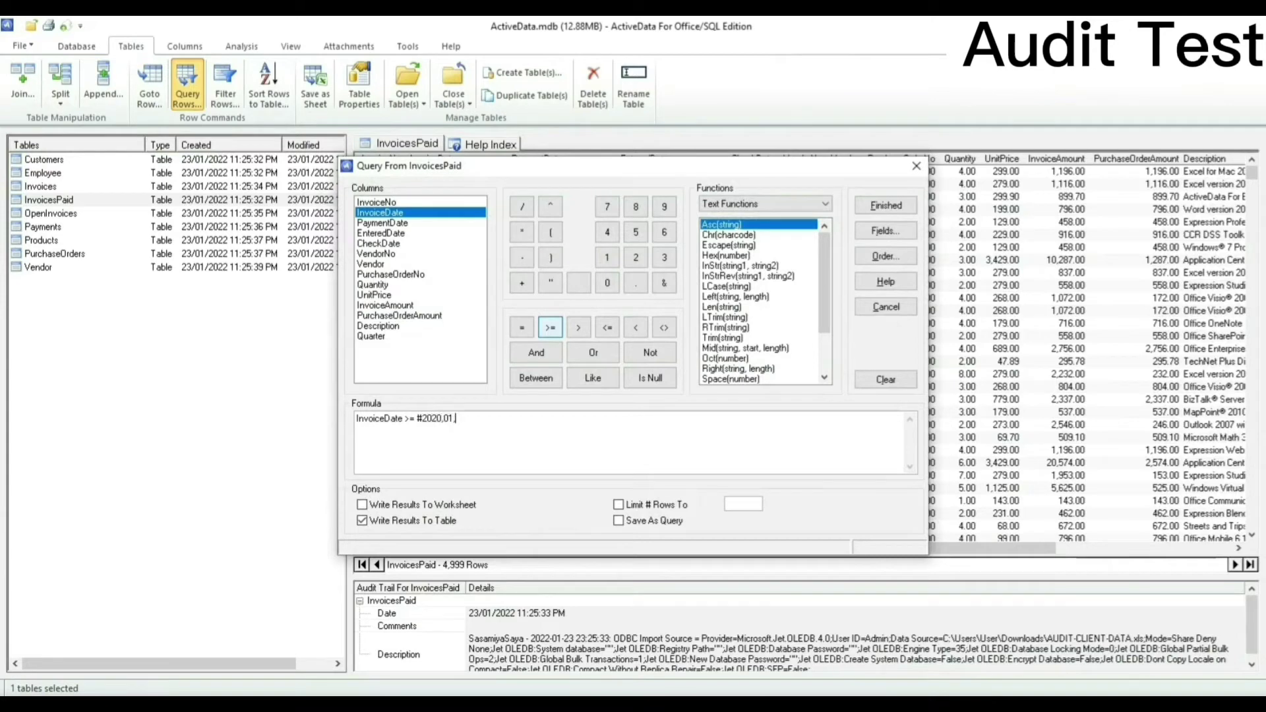
type("#2020,01,01#")
left_click(549, 353)
double_click(432, 212)
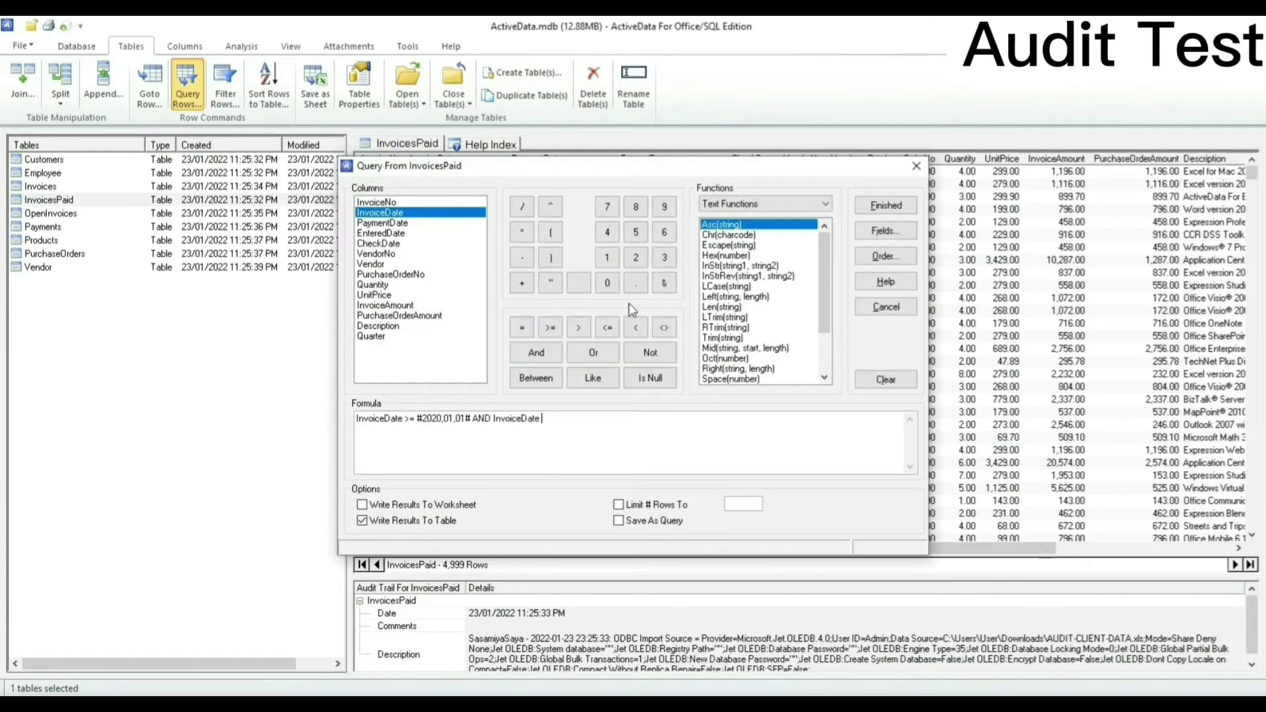
left_click(607, 327)
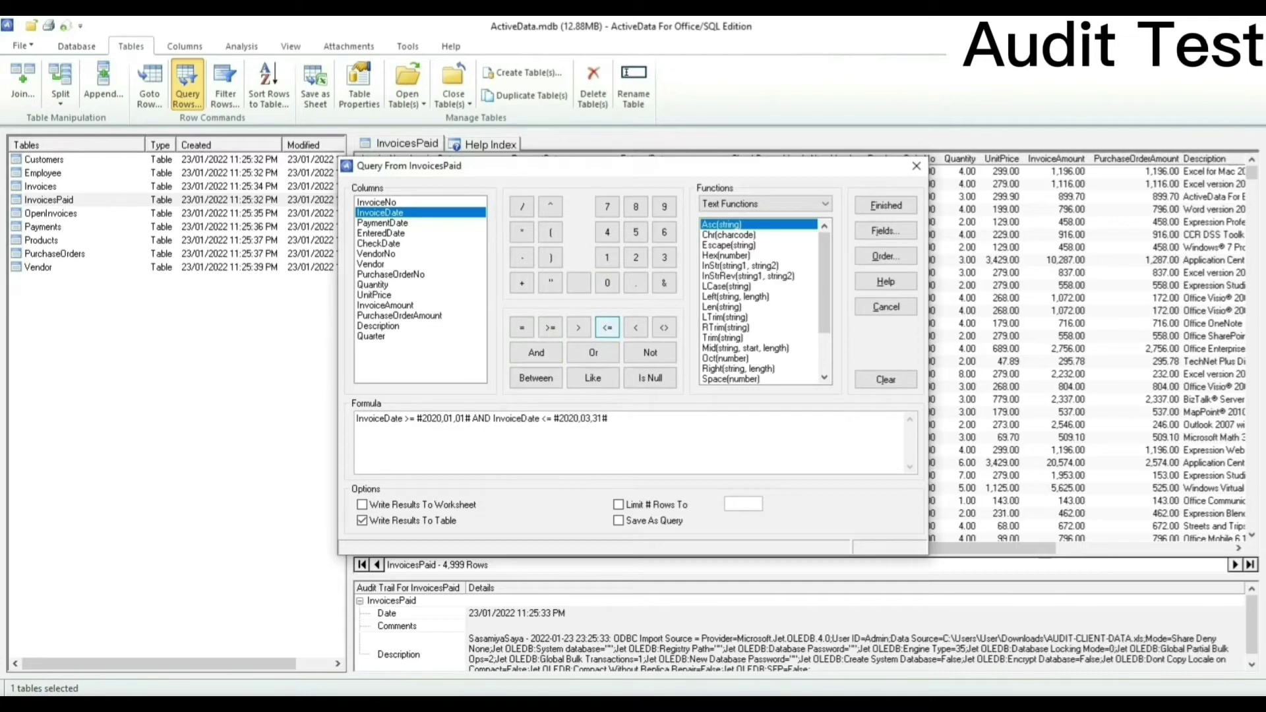
left_click(886, 205)
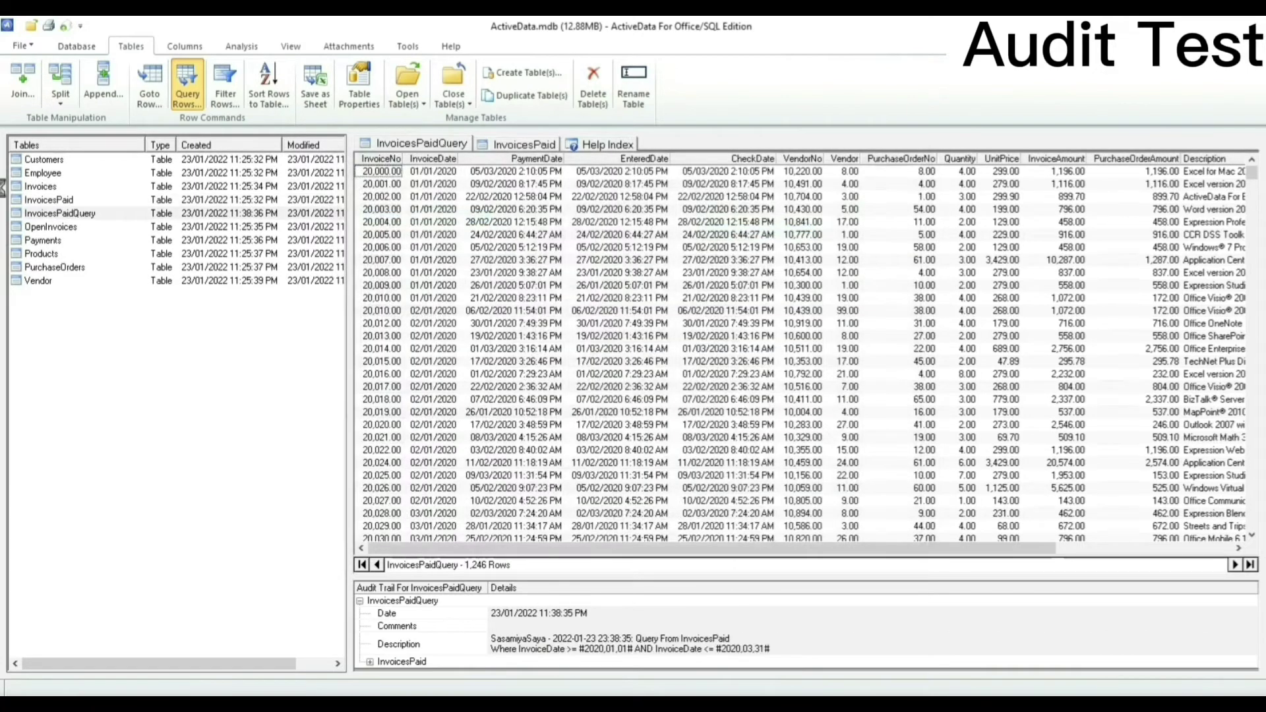
Rename the new InvoicesPaidQuery table to Period 1
right_click(57, 218)
left_click(110, 307)
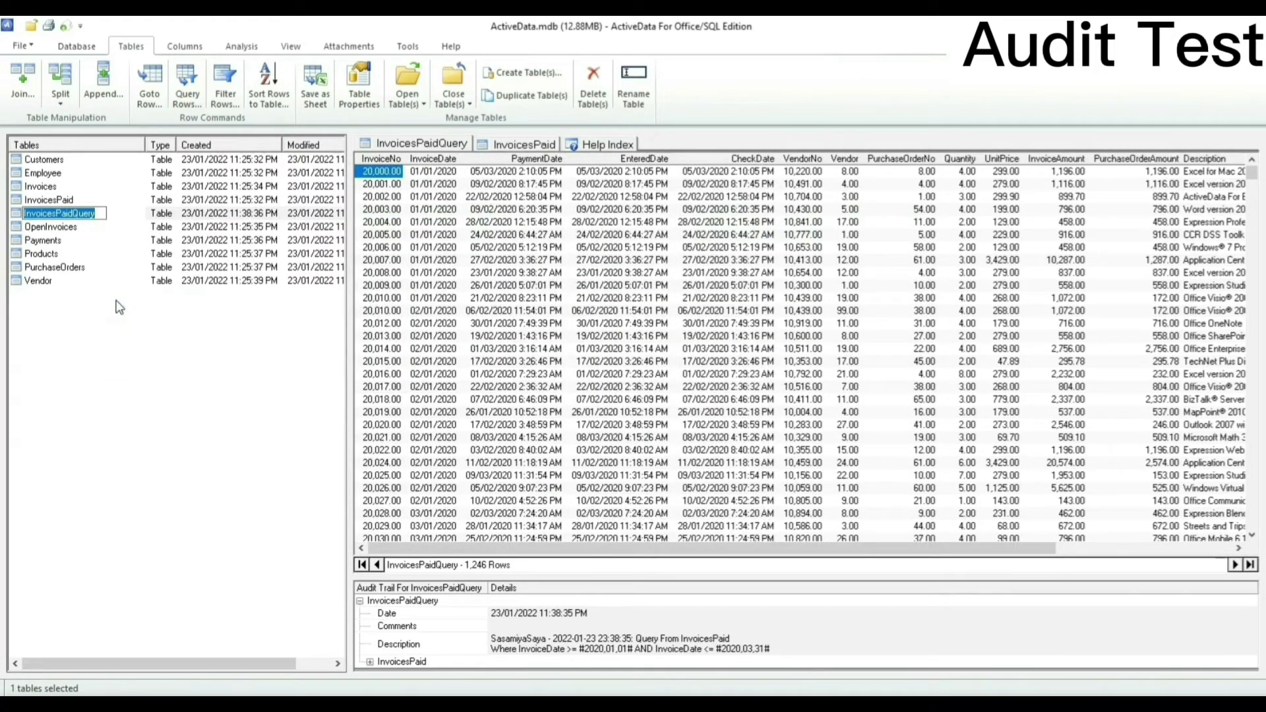
type("Period 1")
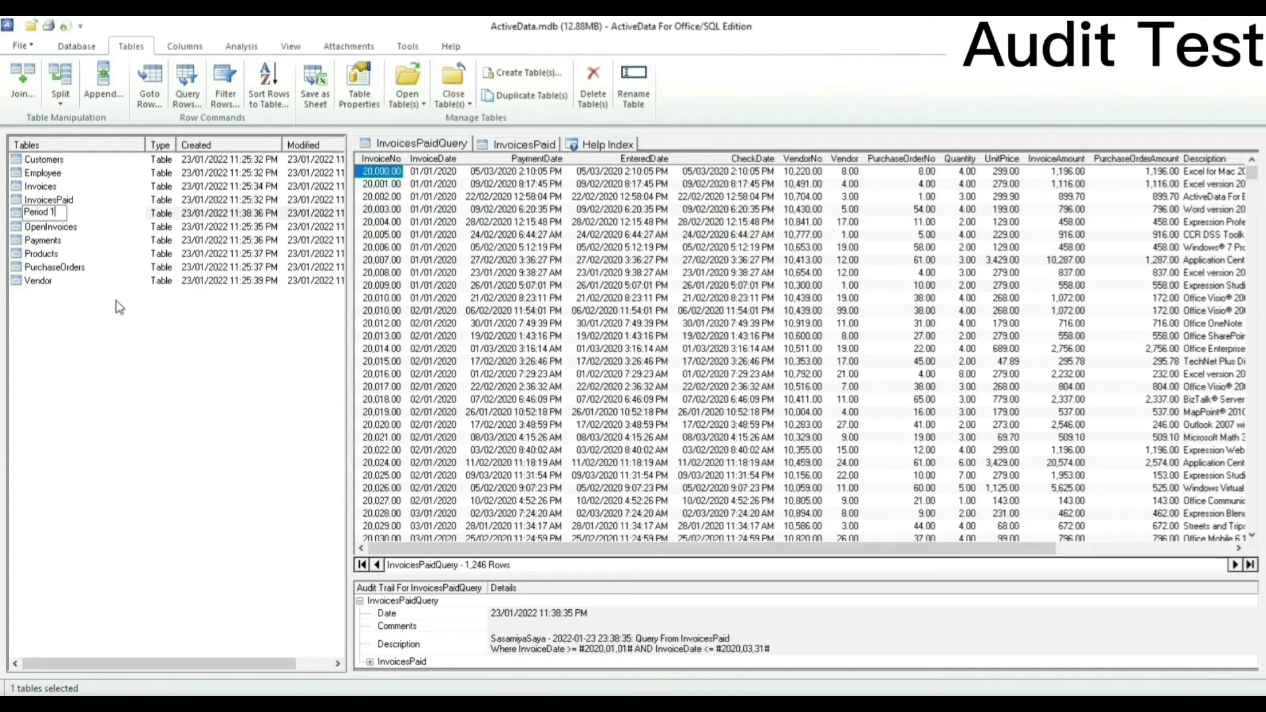
key("Return")
Query InvoicesPaid with the formula InvoiceDate >= #2020,04,01# AND InvoiceDate <= #2020,06,30#, writing the results to a table
left_click(98, 199)
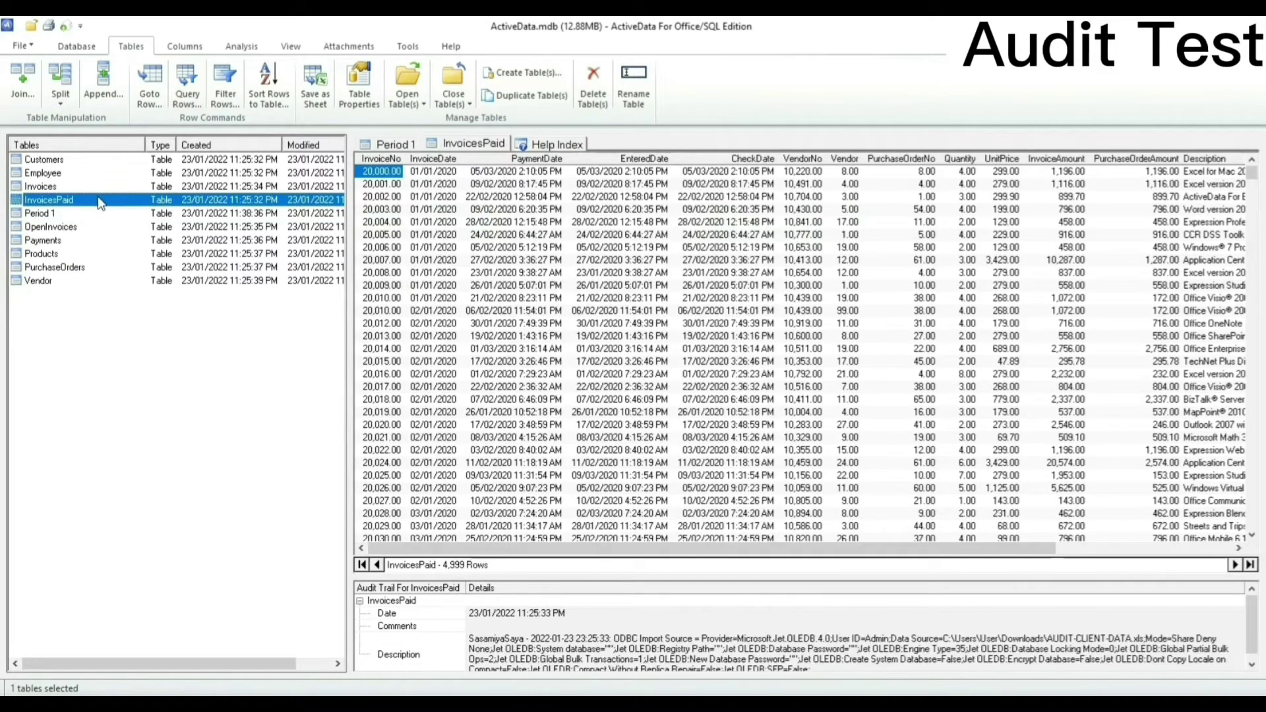
left_click(189, 85)
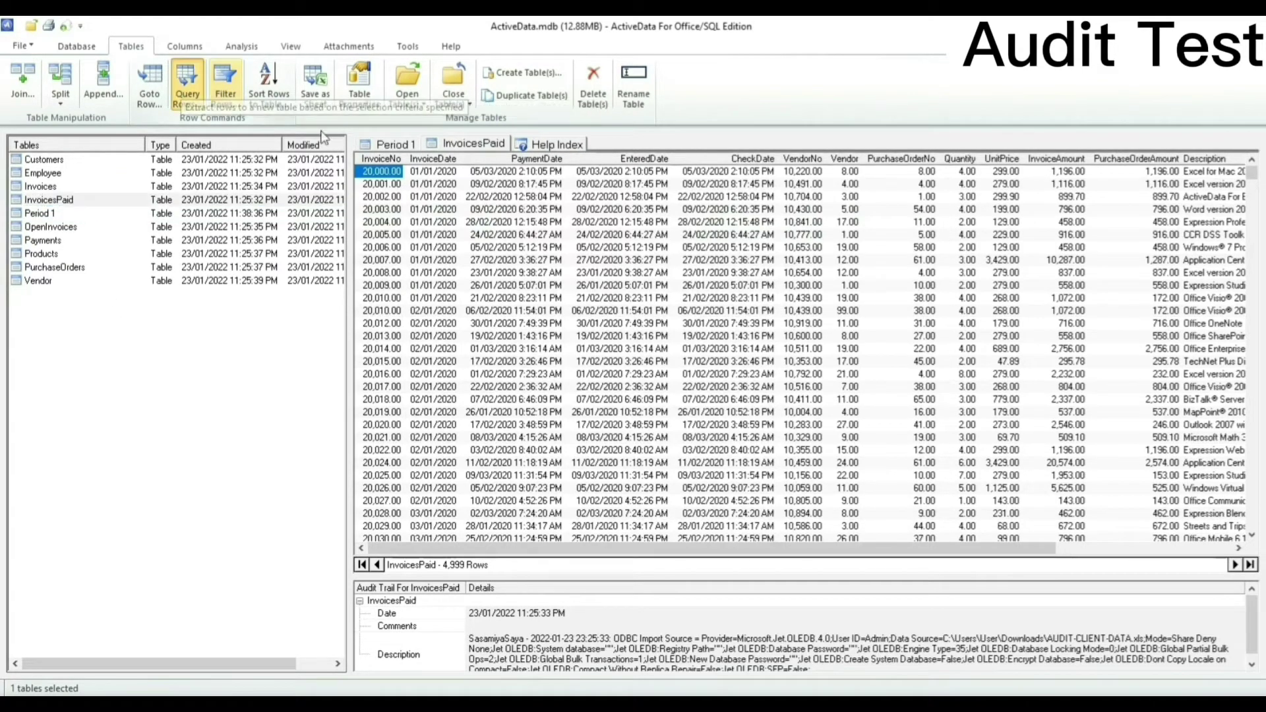
double_click(435, 213)
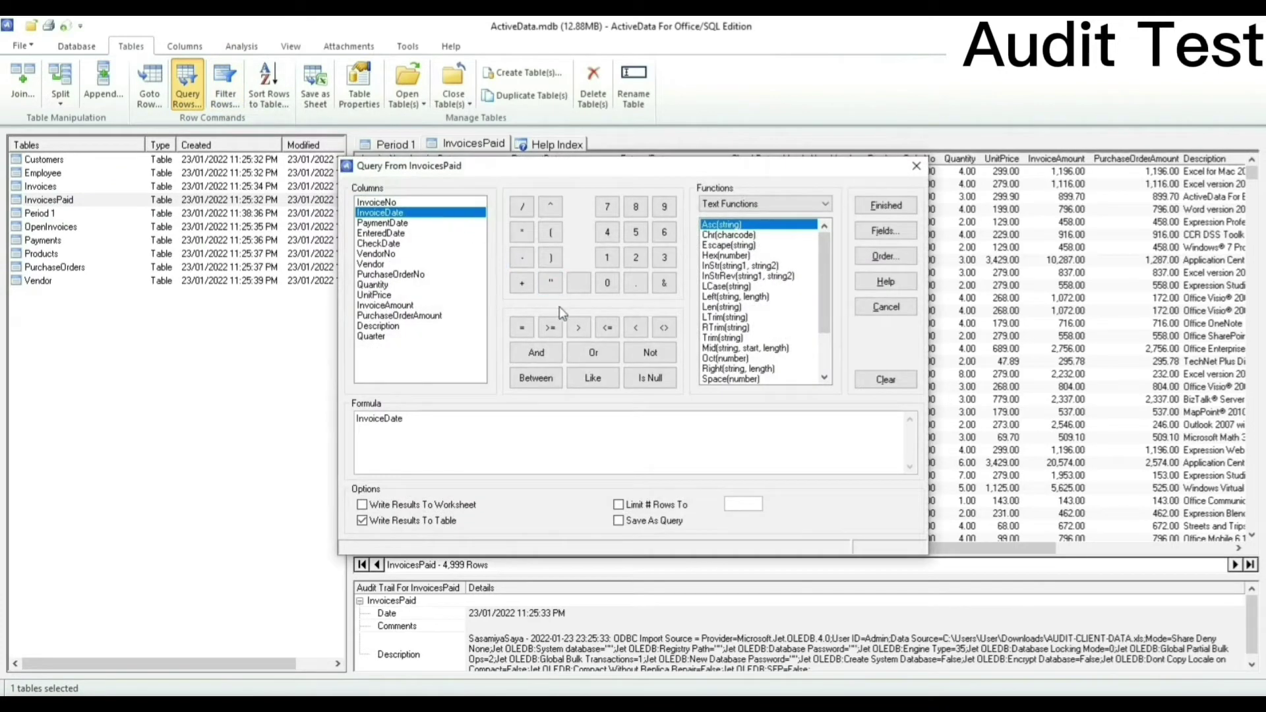
left_click(551, 327)
type("#2020,04,01")
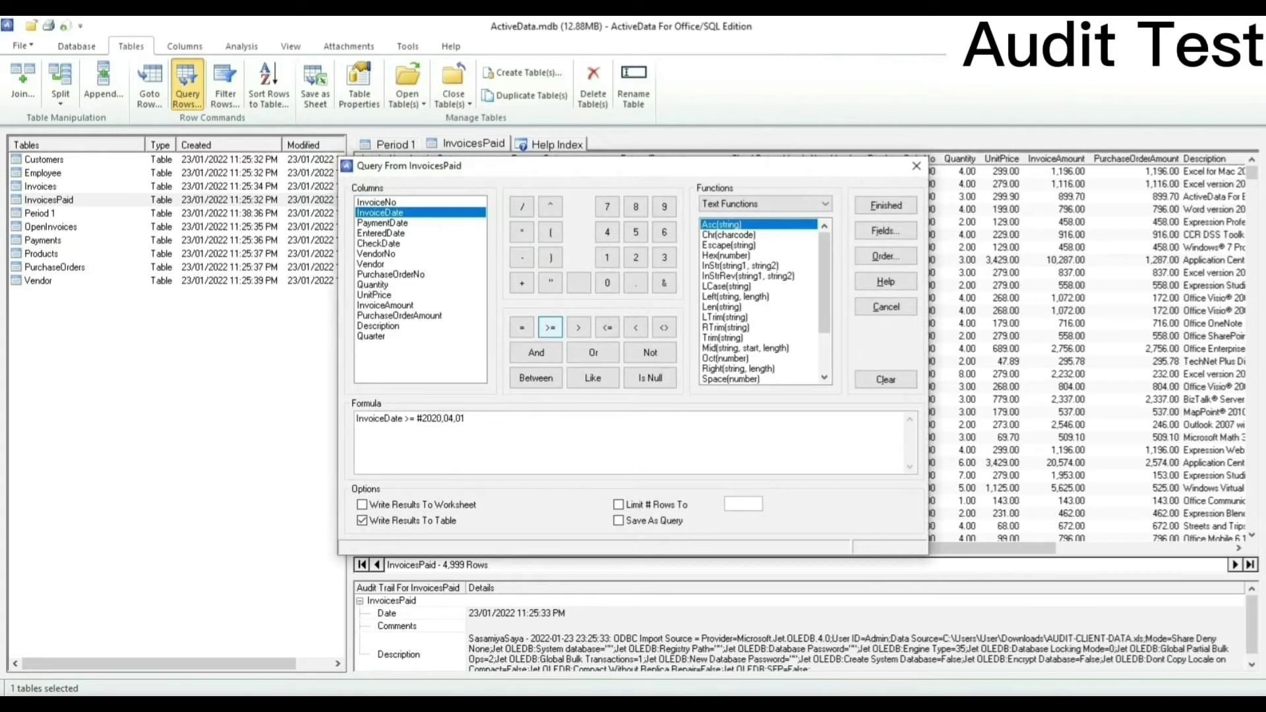
type("#")
left_click(536, 353)
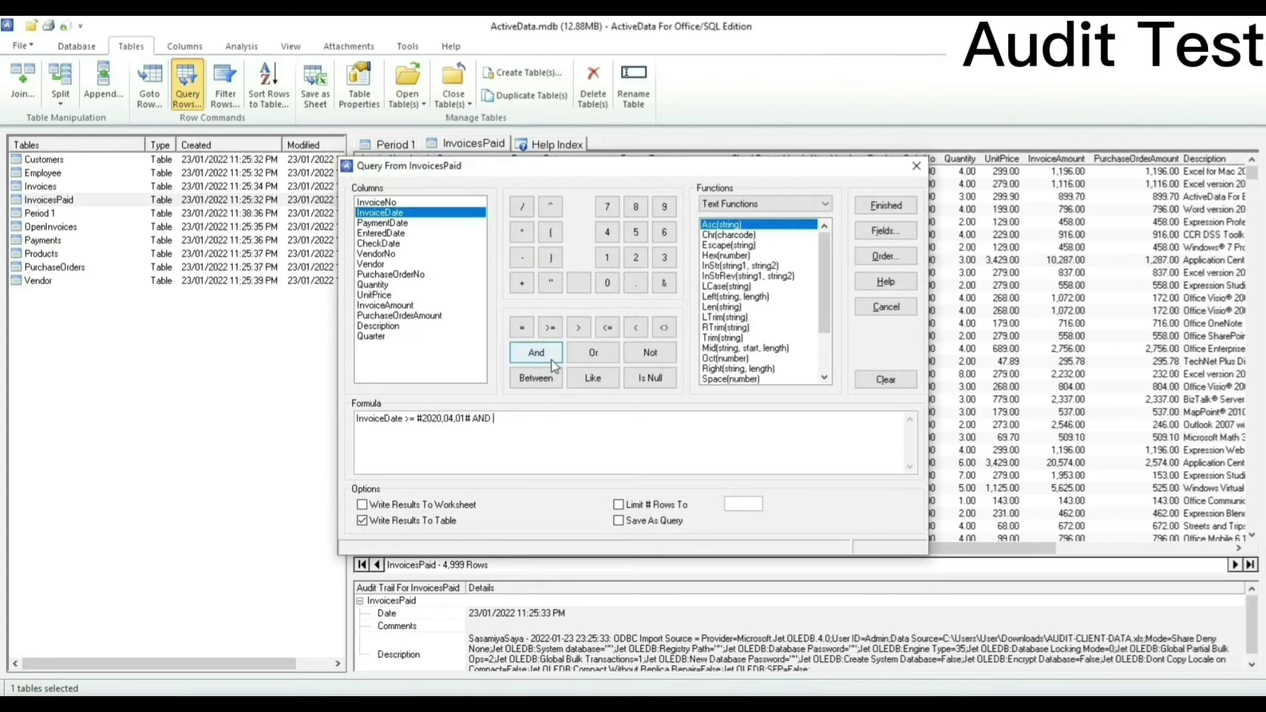
double_click(430, 214)
left_click(607, 328)
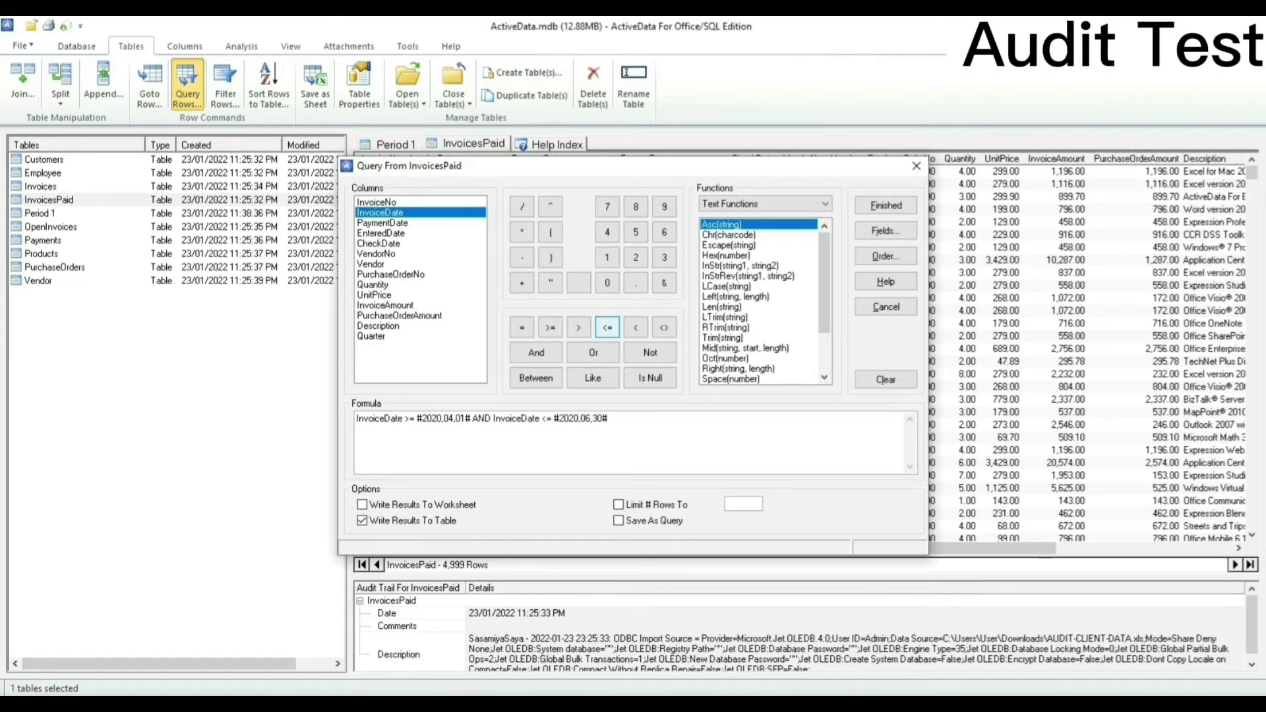
left_click(886, 206)
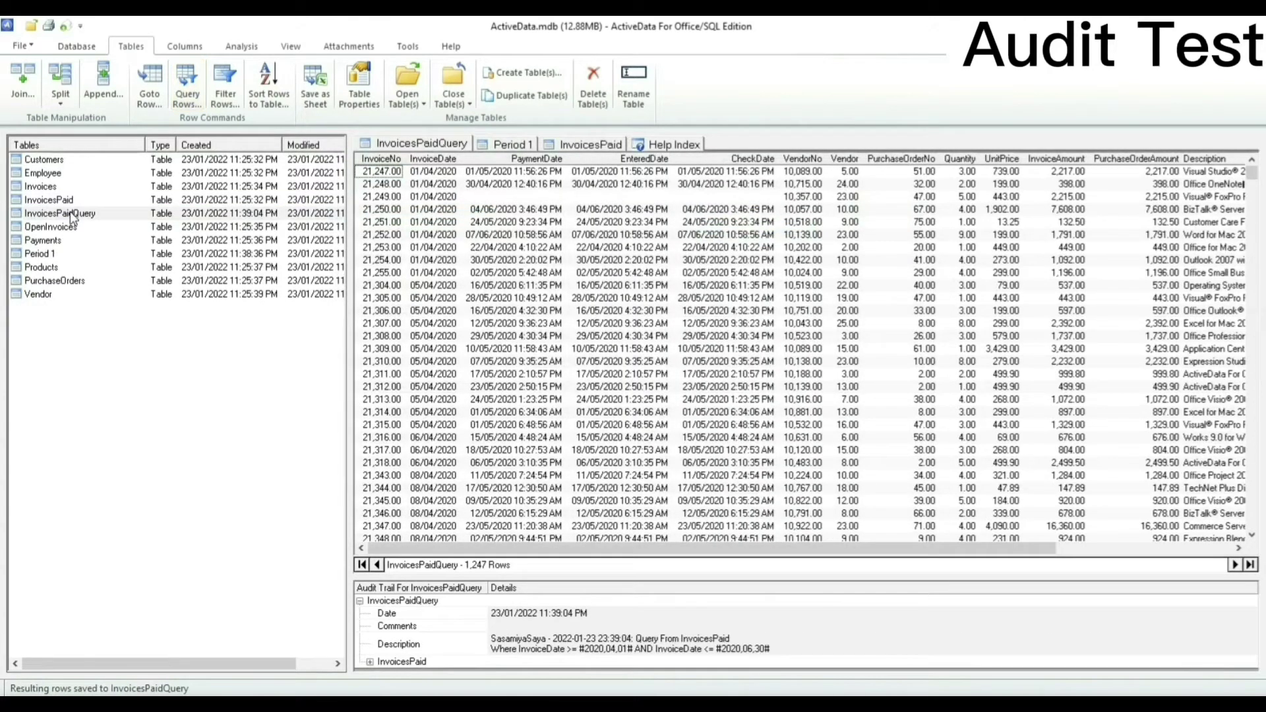
Rename the second-quarter query result table to Period 2
right_click(73, 217)
left_click(123, 302)
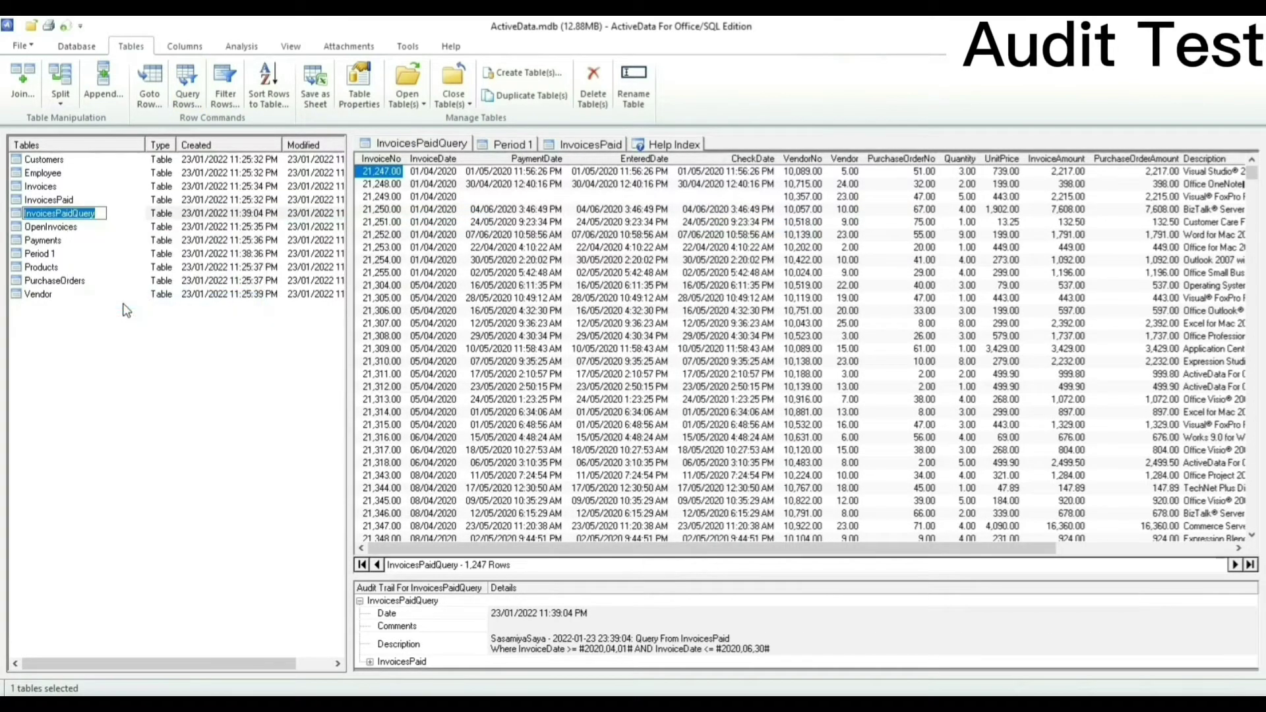
type("Period 2")
key("Return")
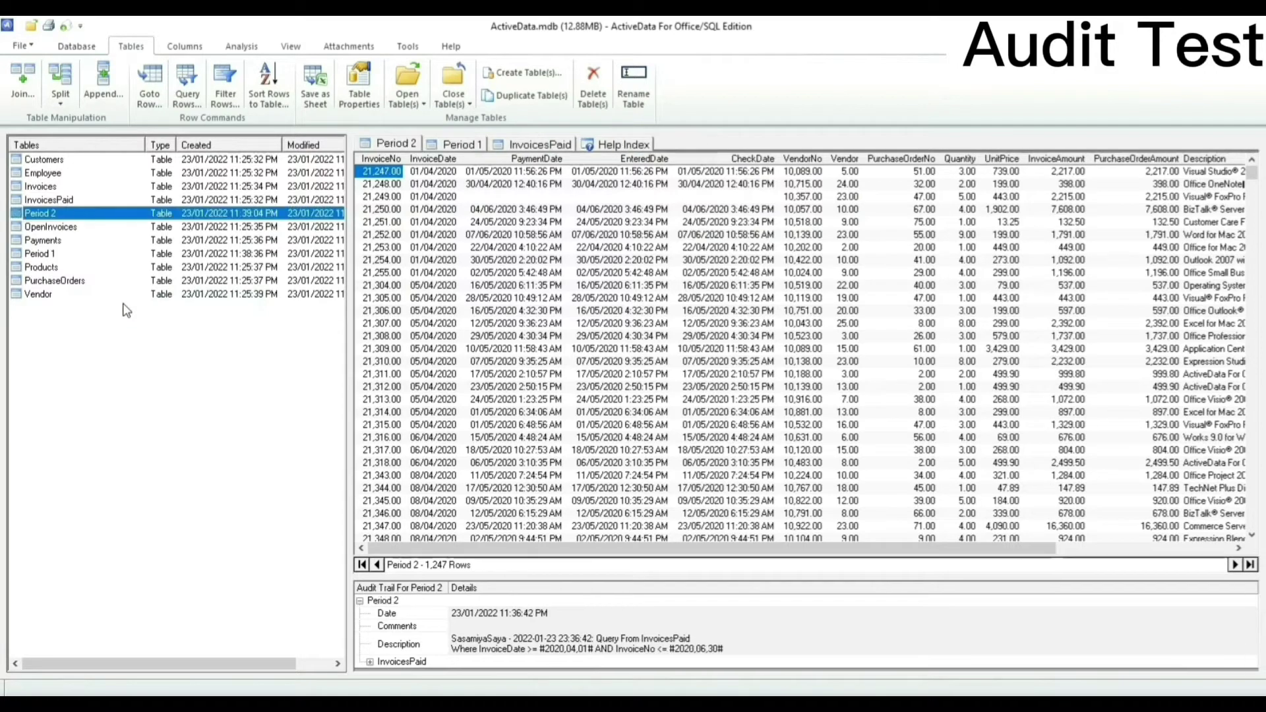
Set up a table comparison with Period 1 as the first table and Period 2 as the second
left_click(103, 255)
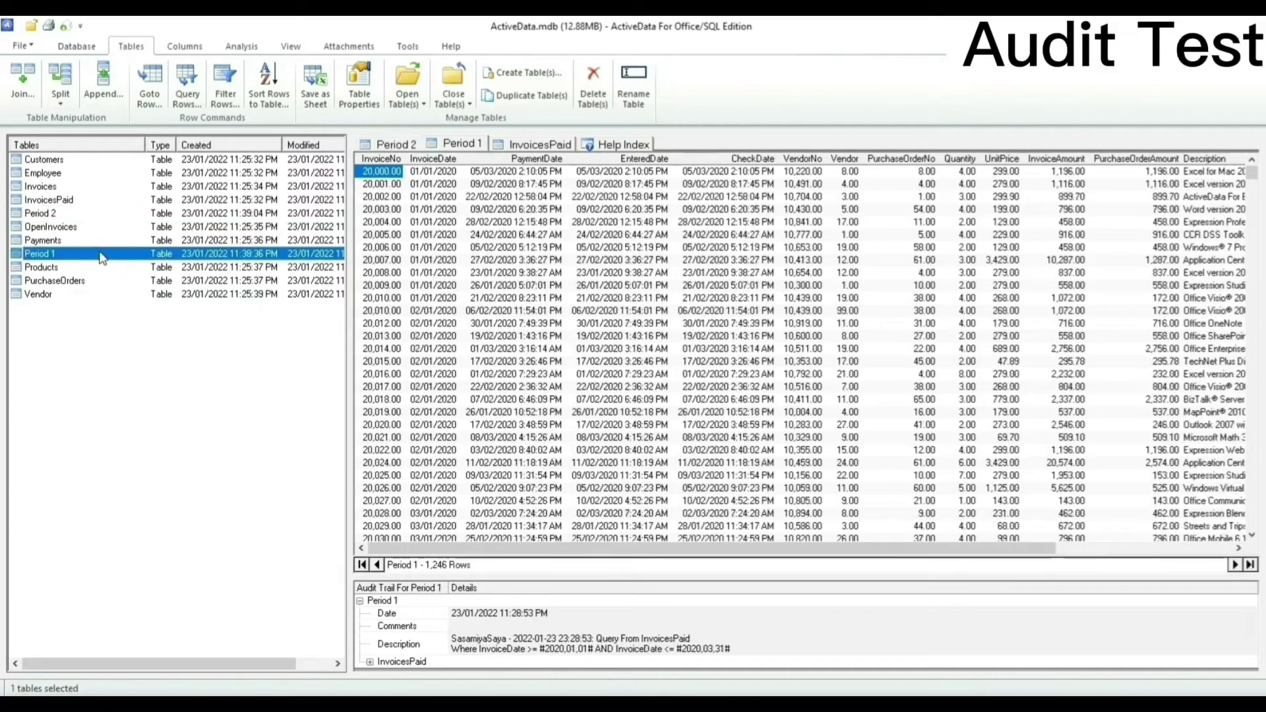
left_click(236, 51)
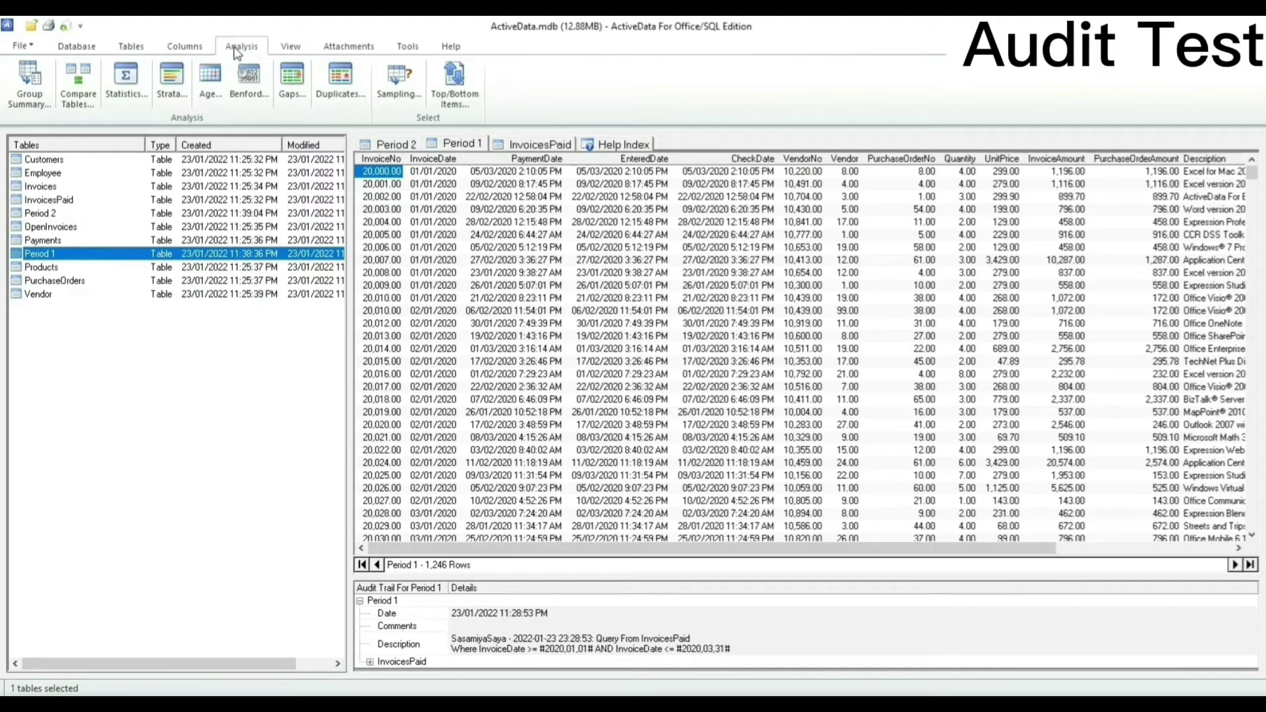
left_click(77, 84)
left_click(540, 350)
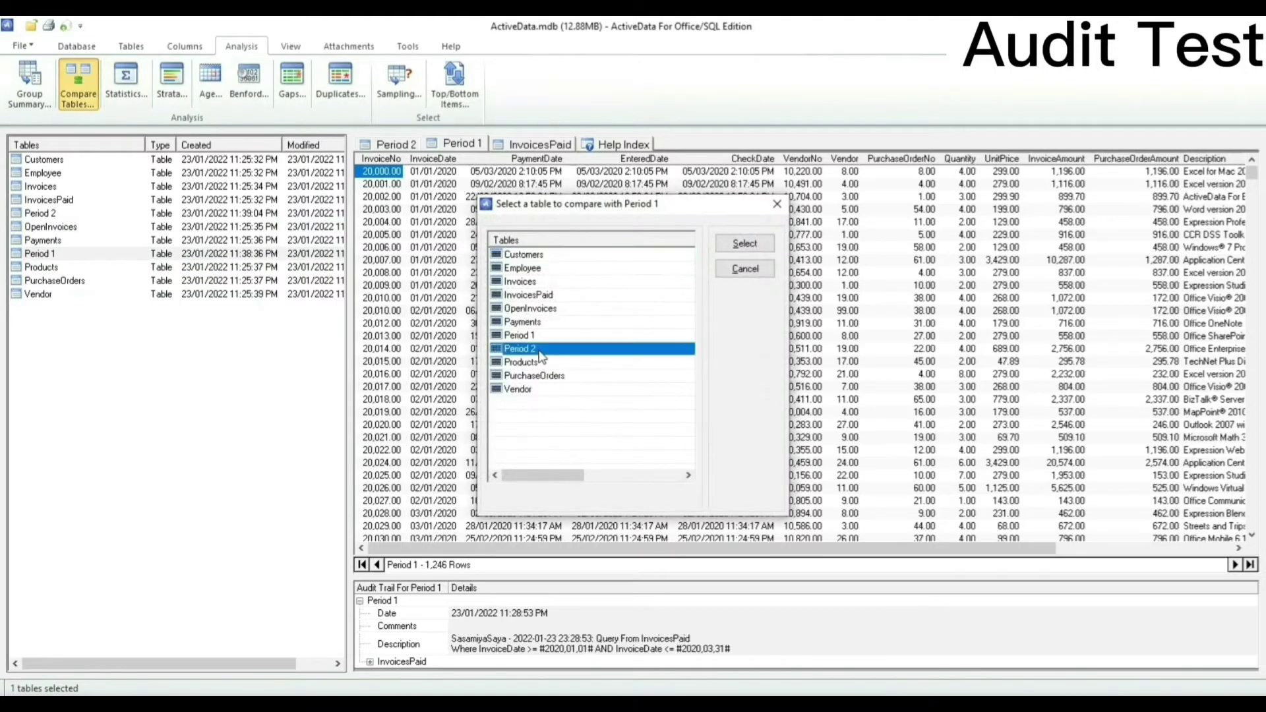
left_click(745, 243)
Compare the two periods grouped by Vendor in both tables, totalling InvoiceAmount for each
left_click(422, 317)
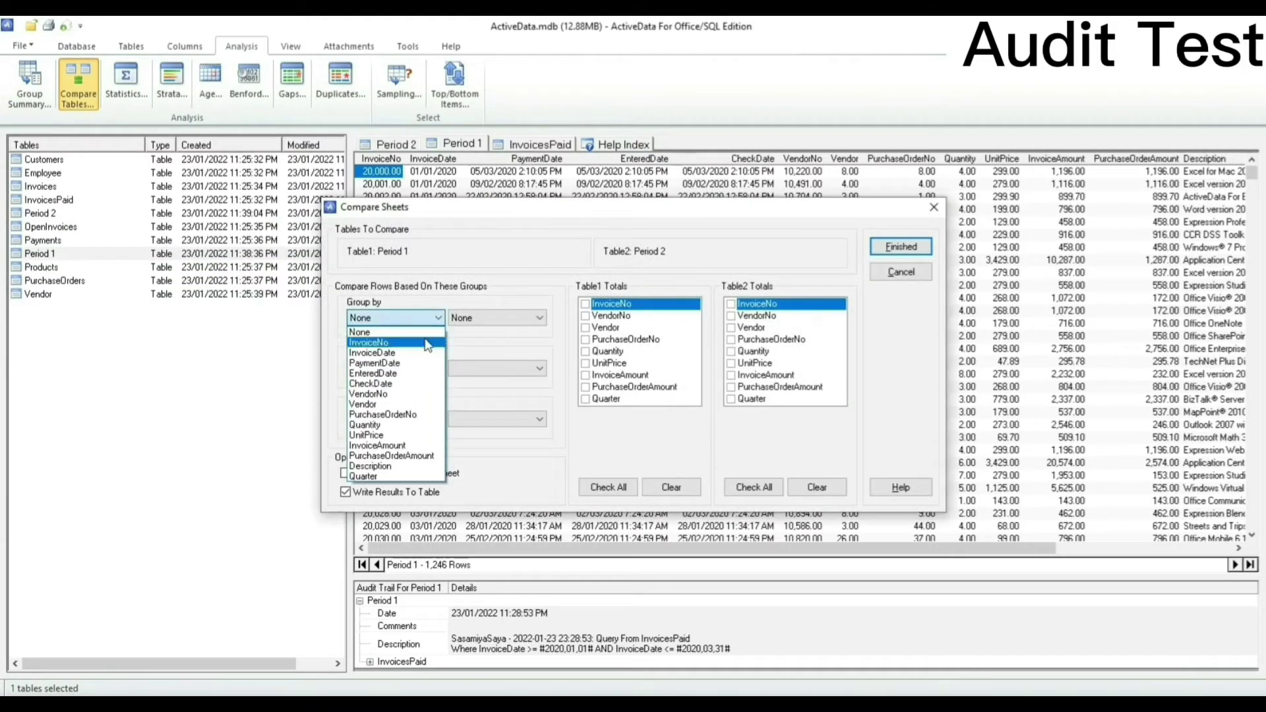
left_click(422, 404)
left_click(501, 317)
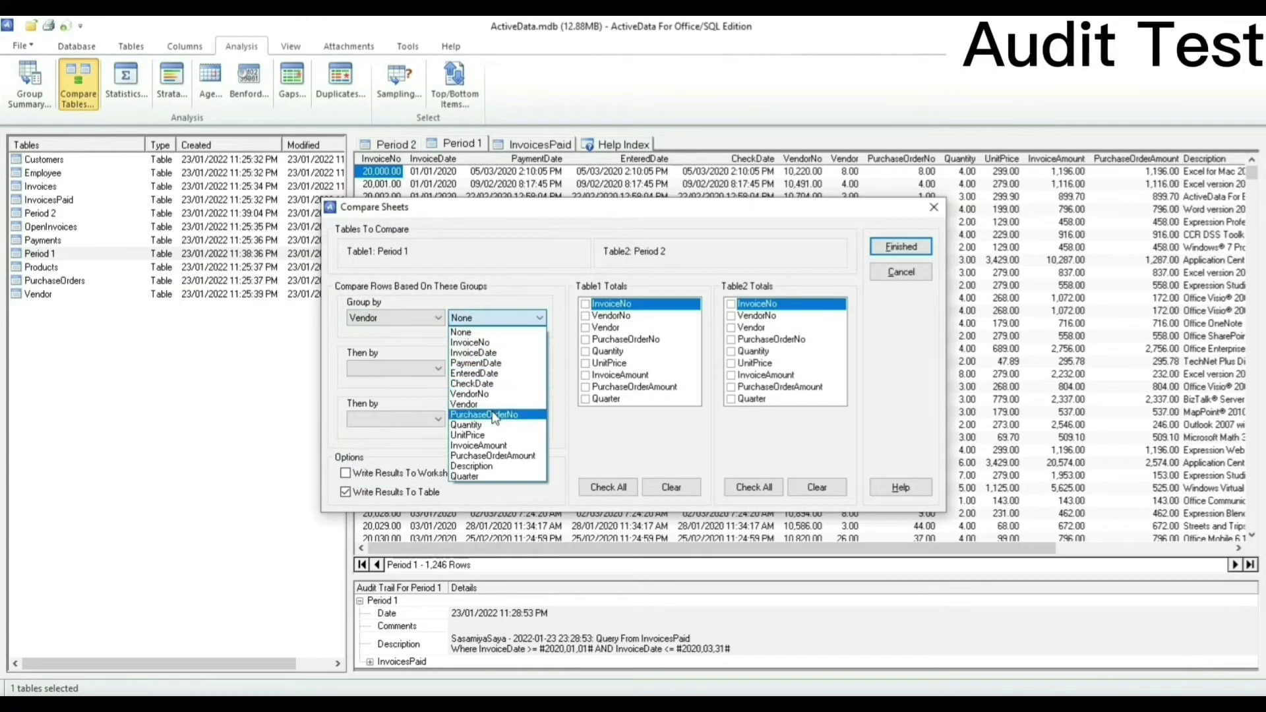
left_click(493, 403)
left_click(586, 375)
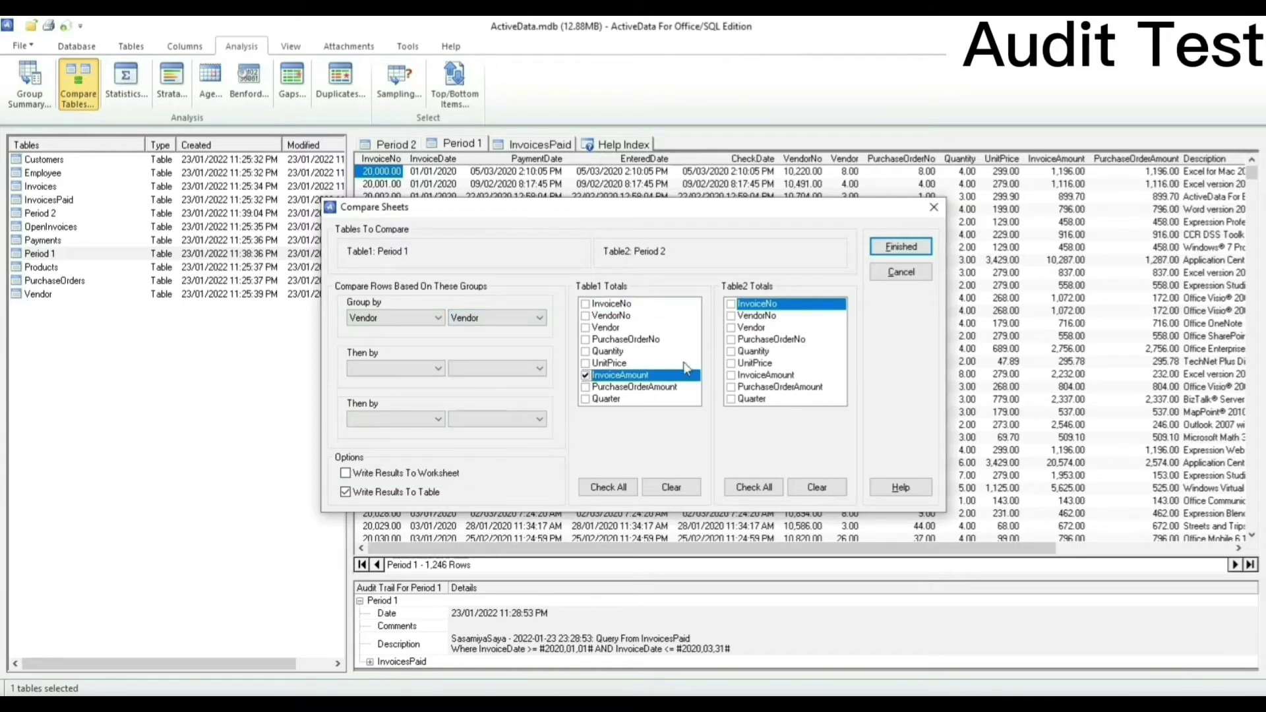
left_click(731, 375)
left_click(900, 246)
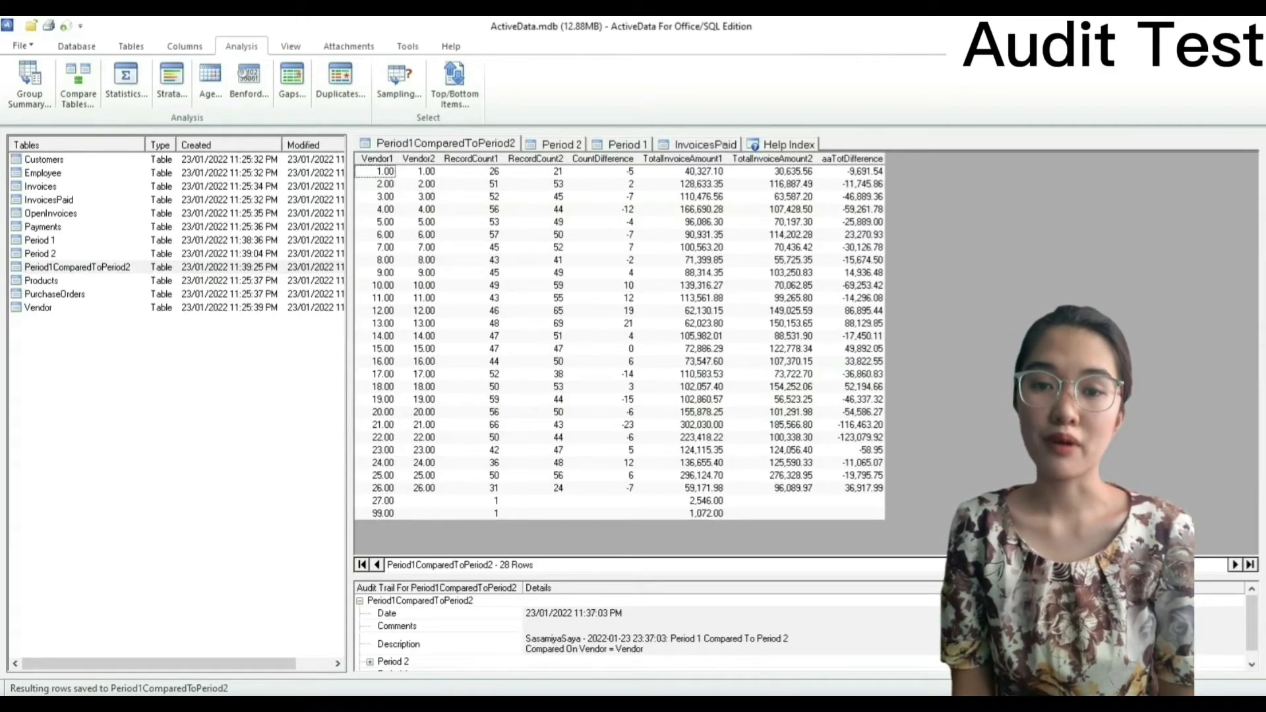
left_click(385, 171)
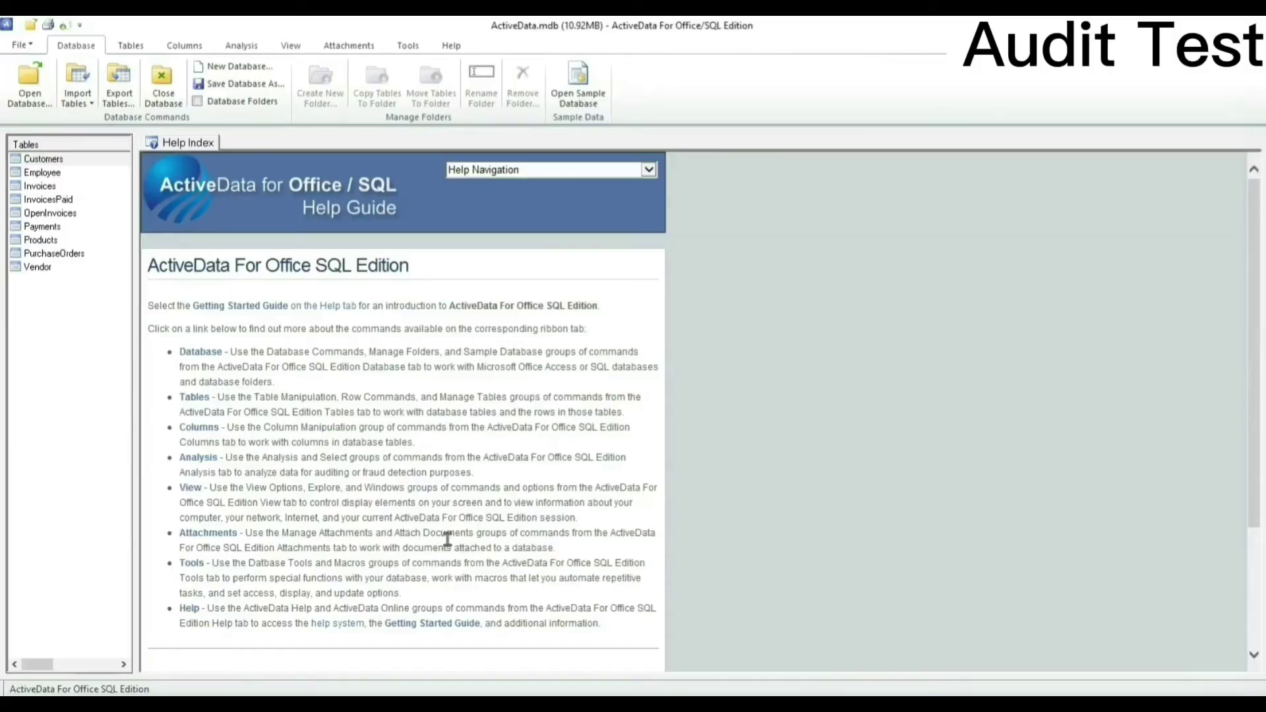
Open the InvoicesPaid table and generate column statistics for InvoiceAmount
double_click(53, 200)
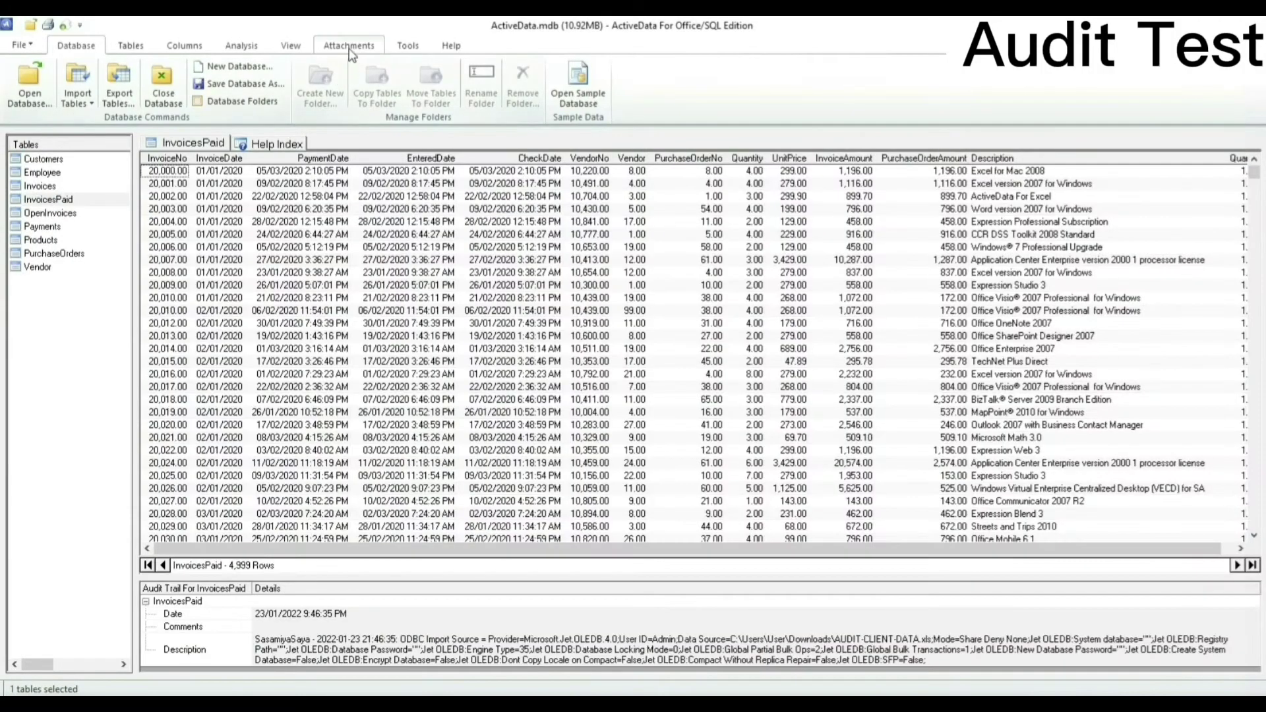
left_click(264, 45)
left_click(125, 81)
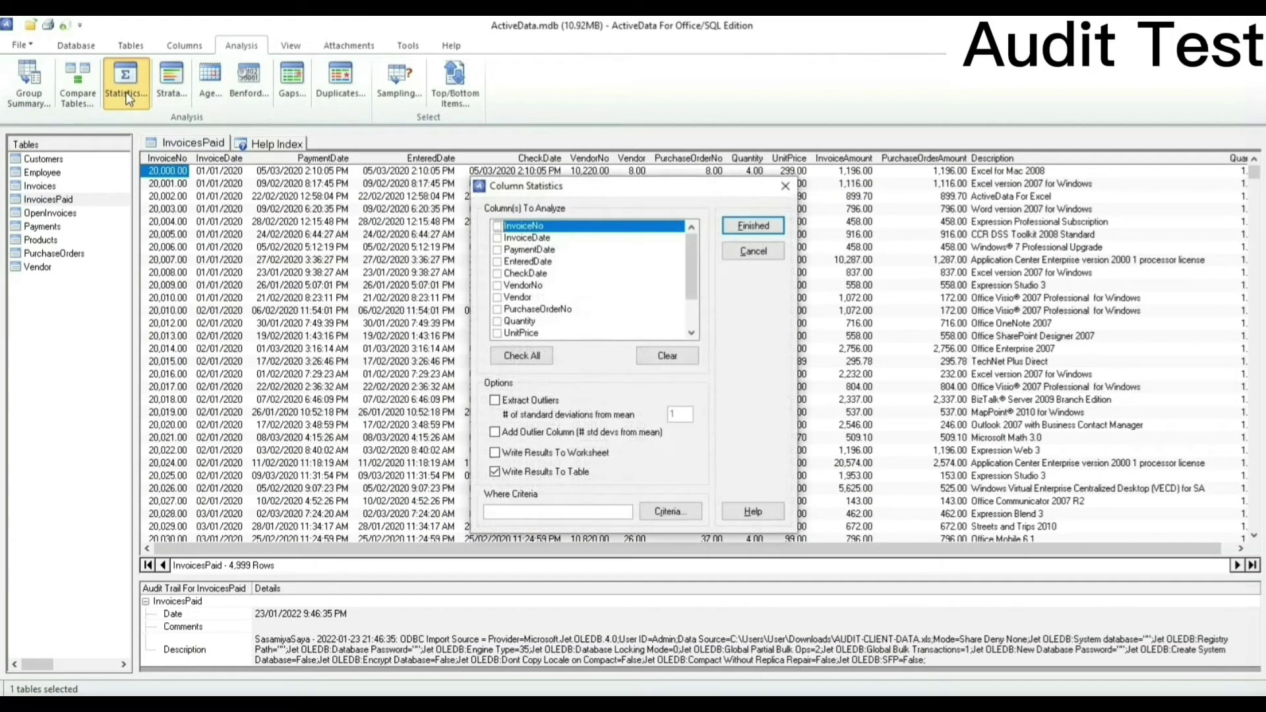
scroll(553, 330, "down", 1)
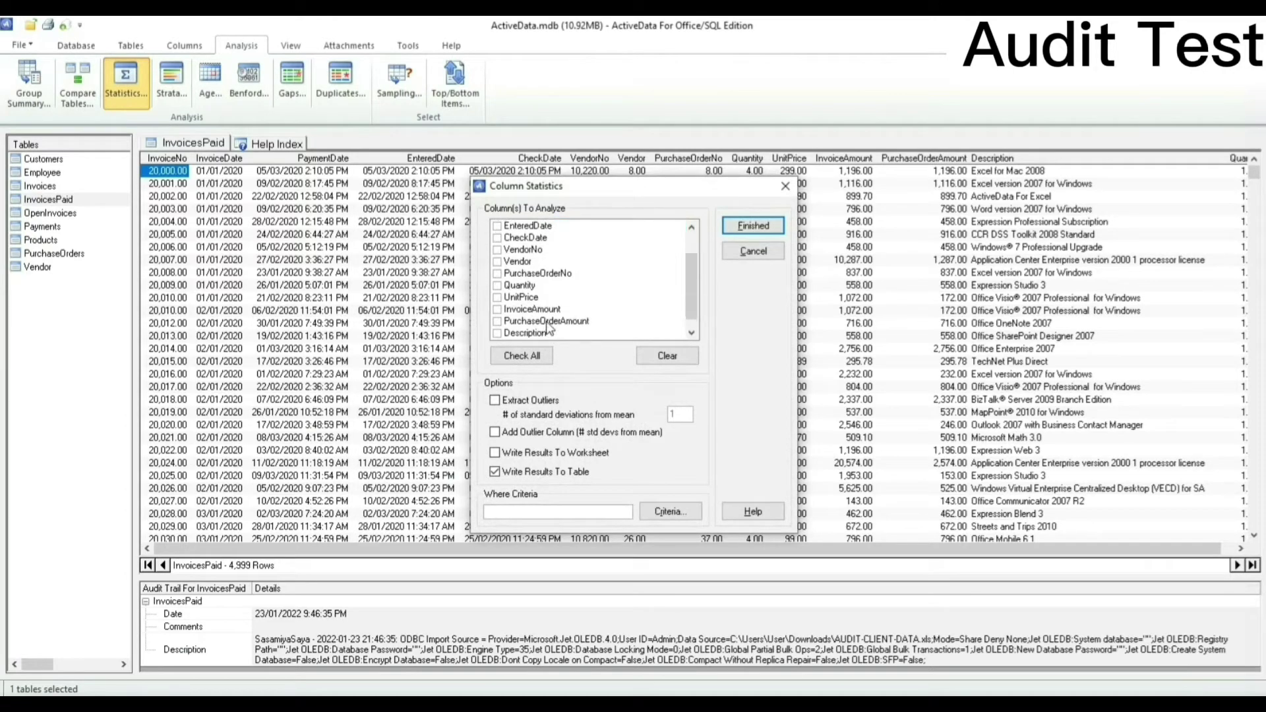
left_click(515, 309)
left_click(753, 225)
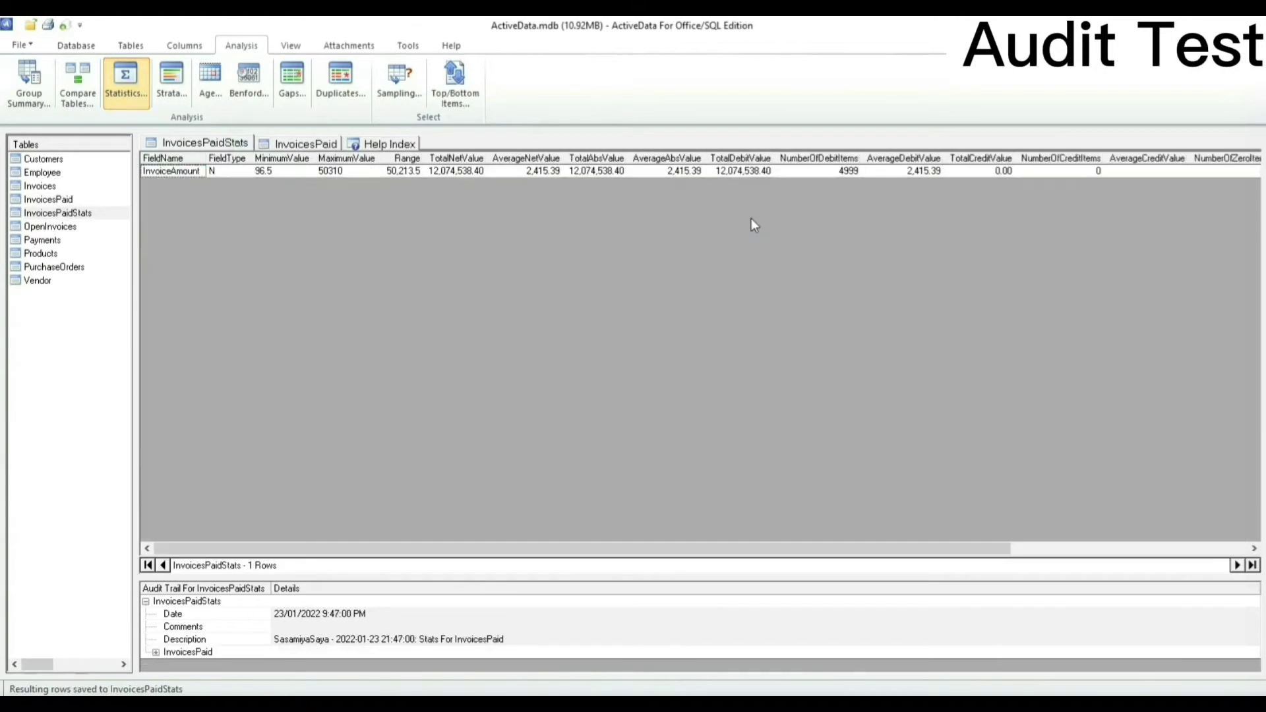
Set up a Benford digital analysis of InvoiceAmount in InvoicesPaid, with subset testing grouped by VendorNo in ascending order
left_click(85, 197)
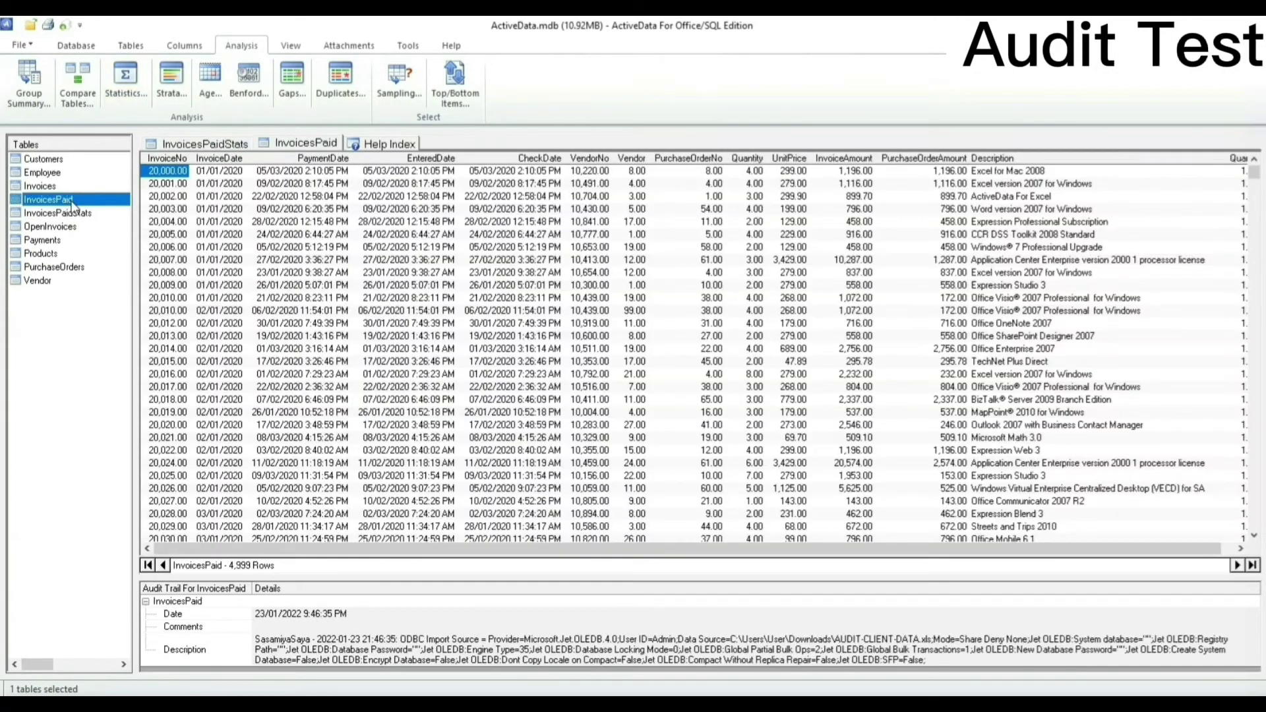
left_click(249, 76)
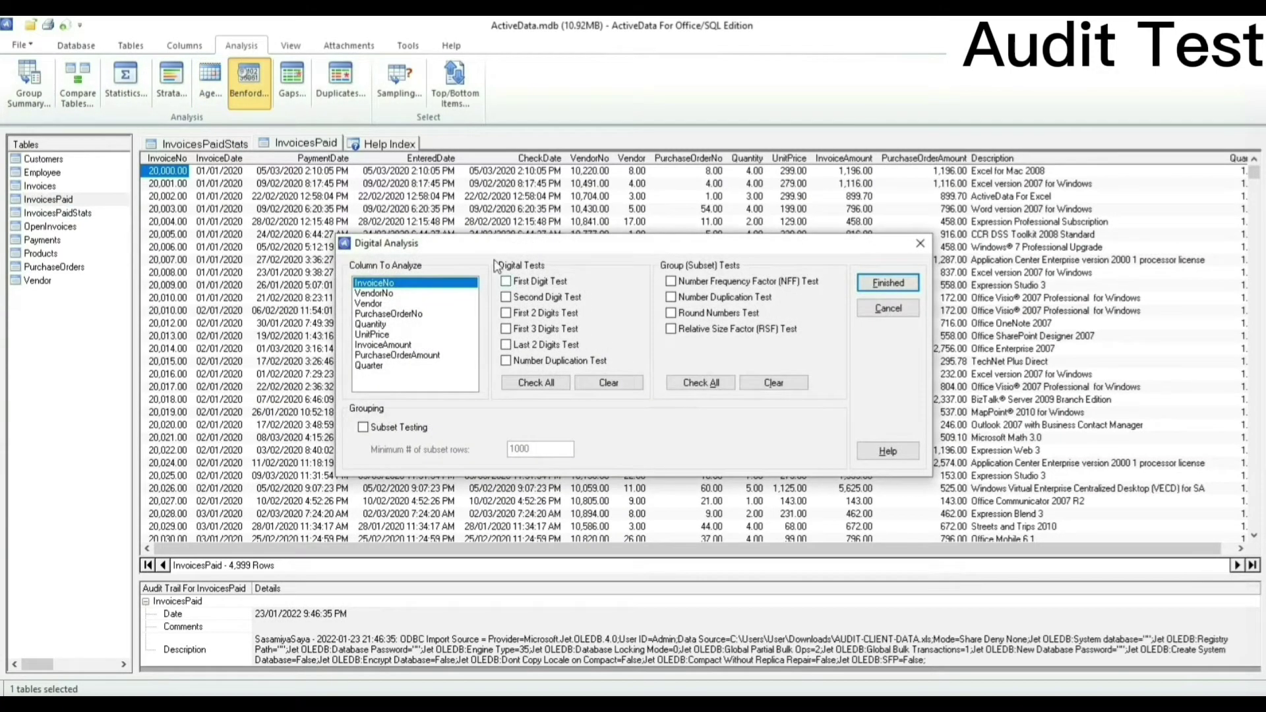
left_click(409, 346)
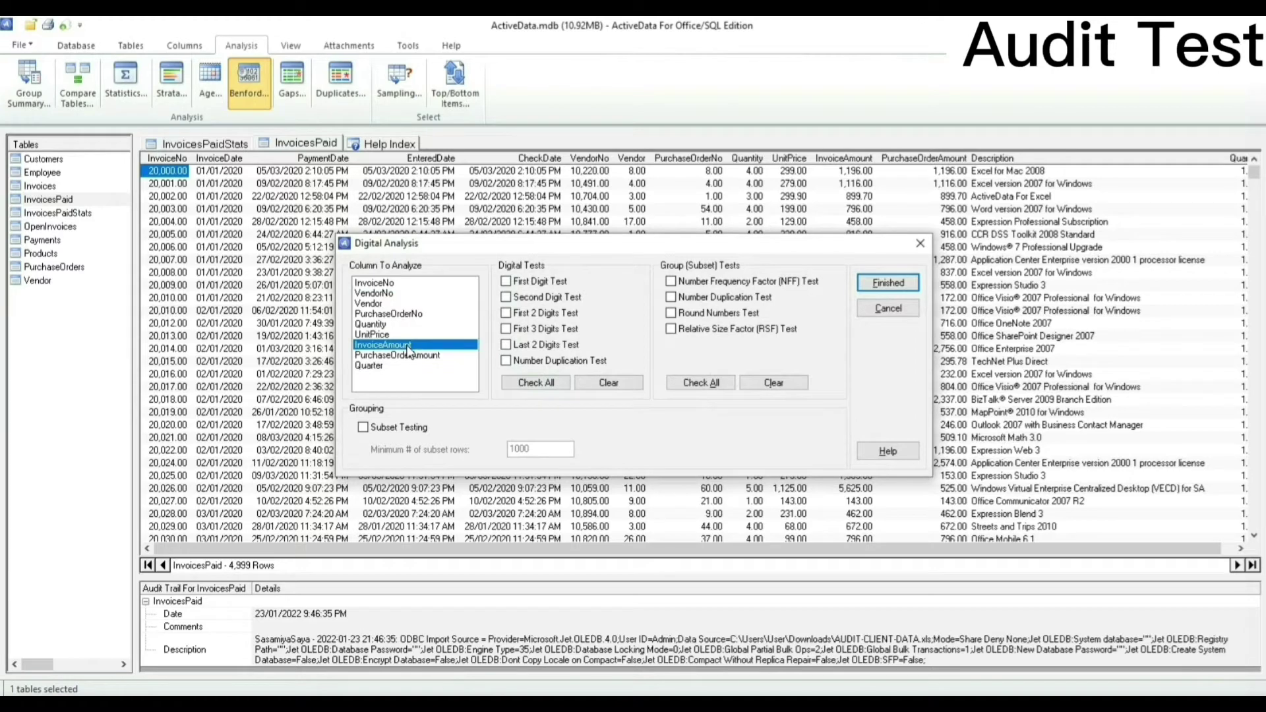
left_click(364, 428)
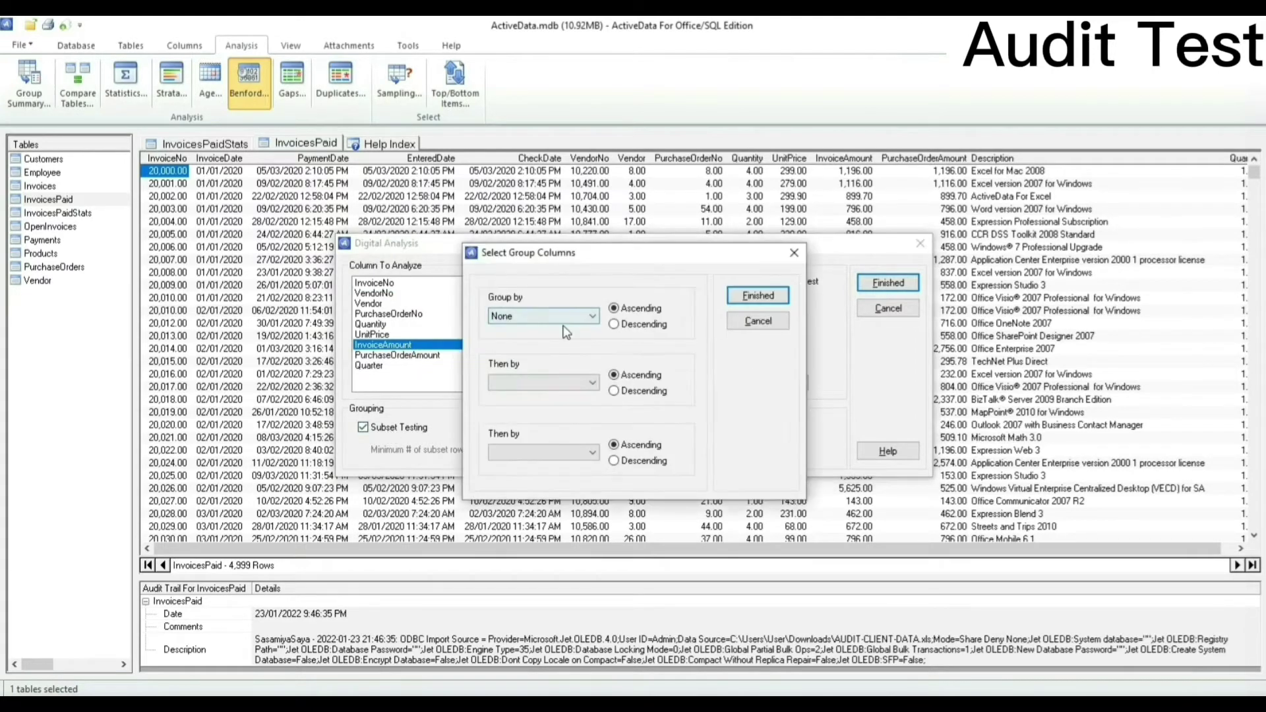
left_click(564, 320)
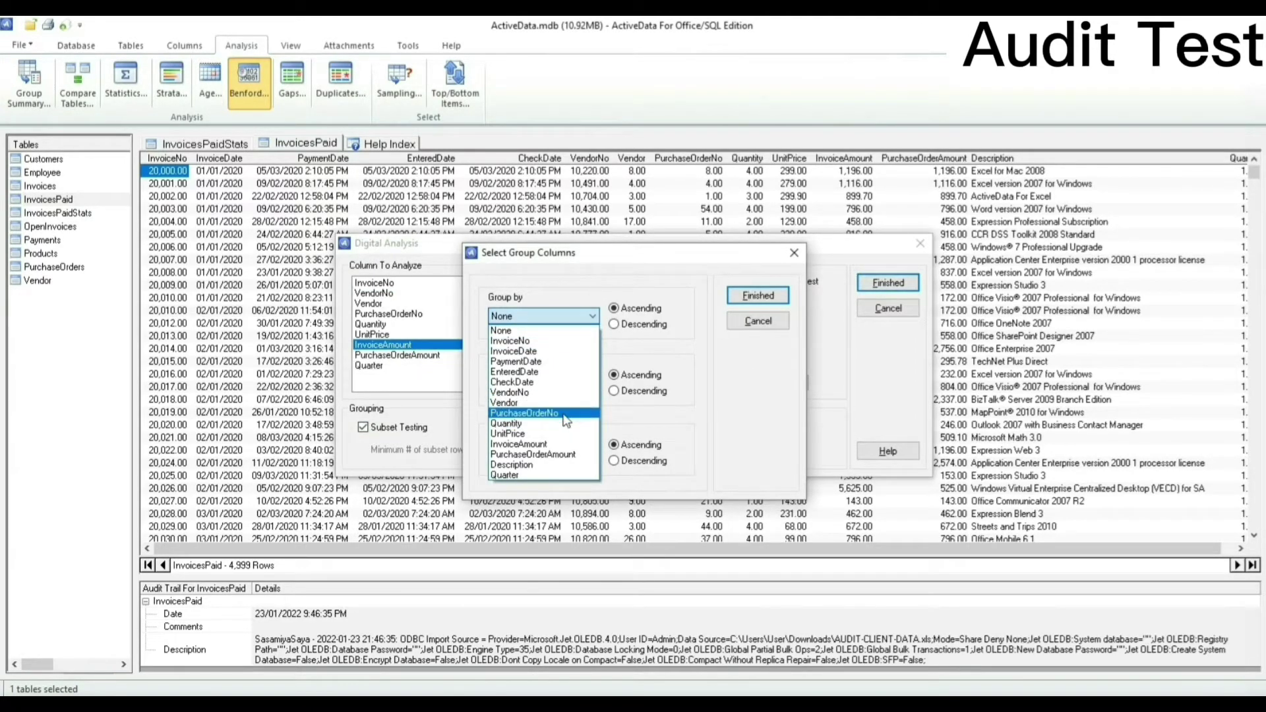
left_click(566, 392)
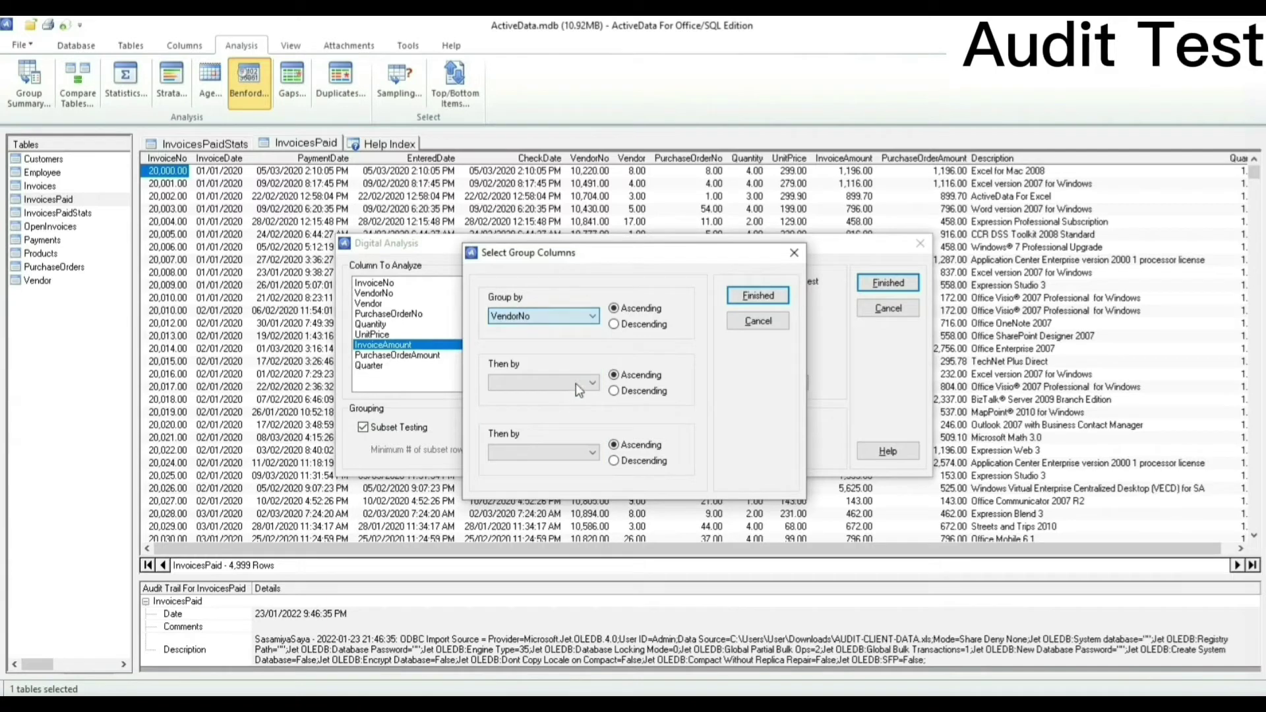
left_click(758, 296)
Run the Second Digit Test and the subset Number Duplication Test with a minimum of 10 subset rows
left_click(506, 297)
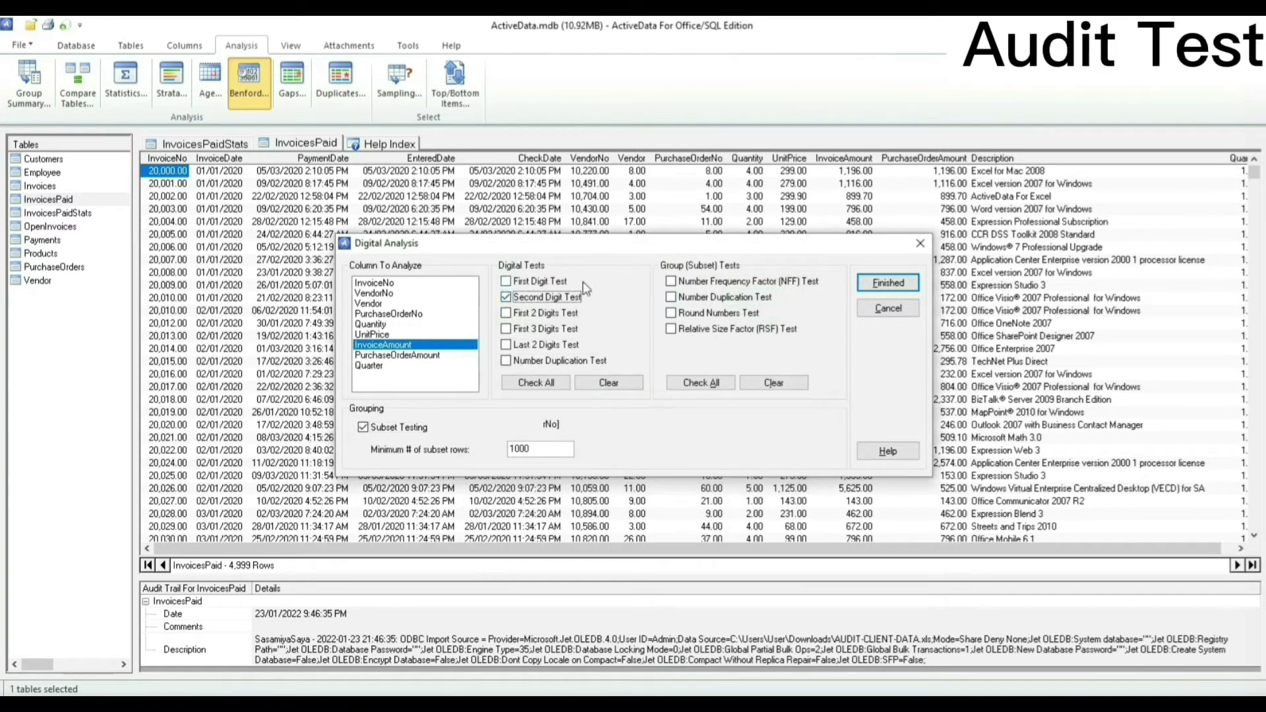
left_click(671, 297)
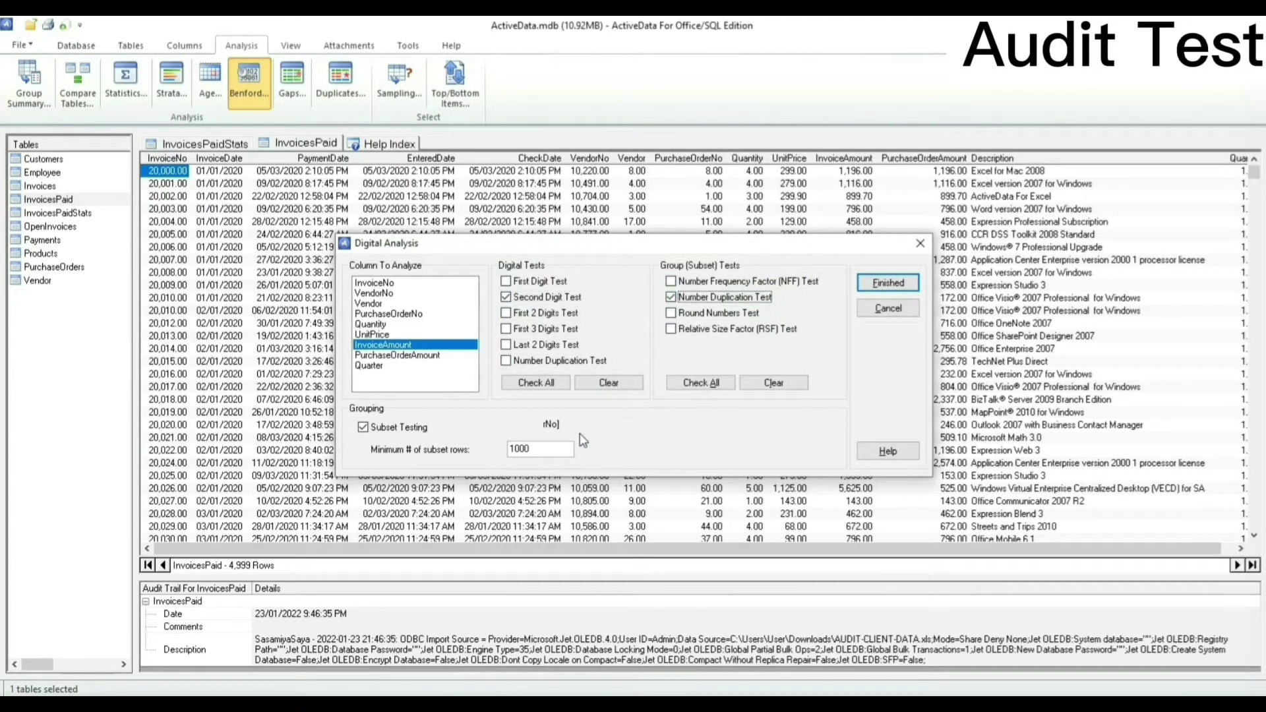
left_click_drag(542, 450, 497, 450)
type("10")
left_click(913, 284)
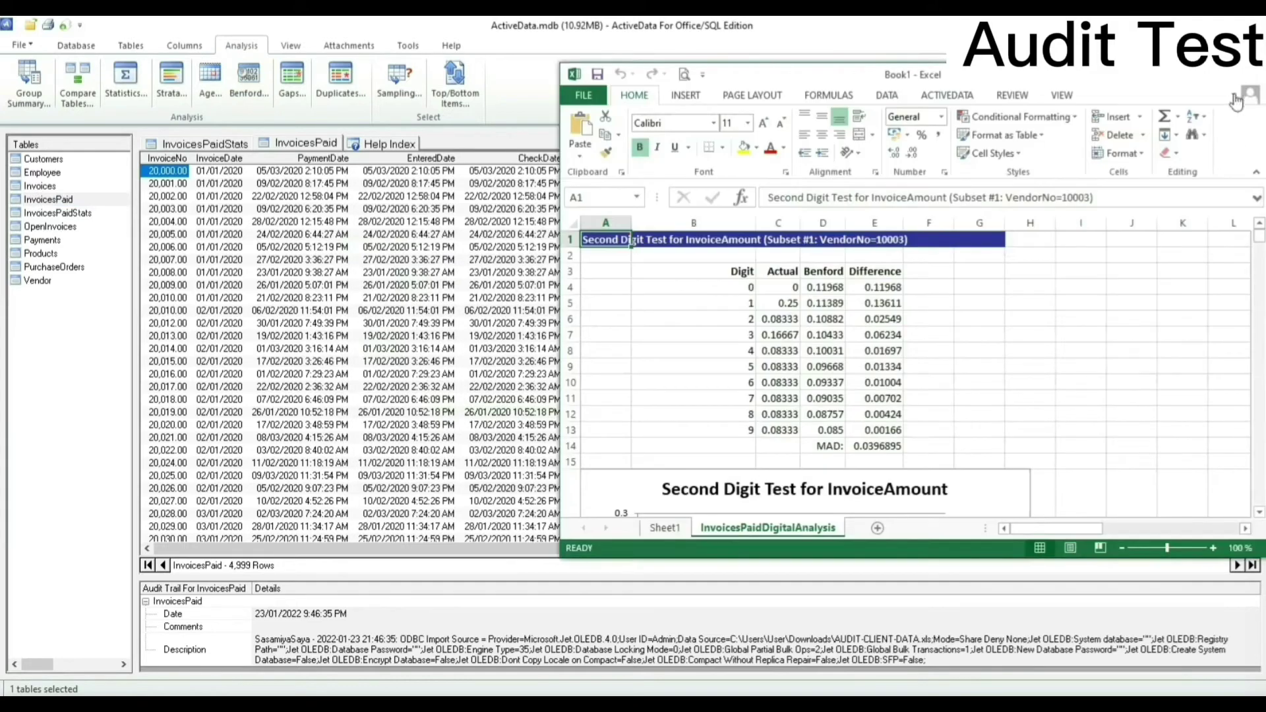
Examine the second digit charts, Benford differences and duplicated amounts for the vendor subsets in the Excel results sheet
left_click(1234, 99)
scroll(485, 379, "down", 4)
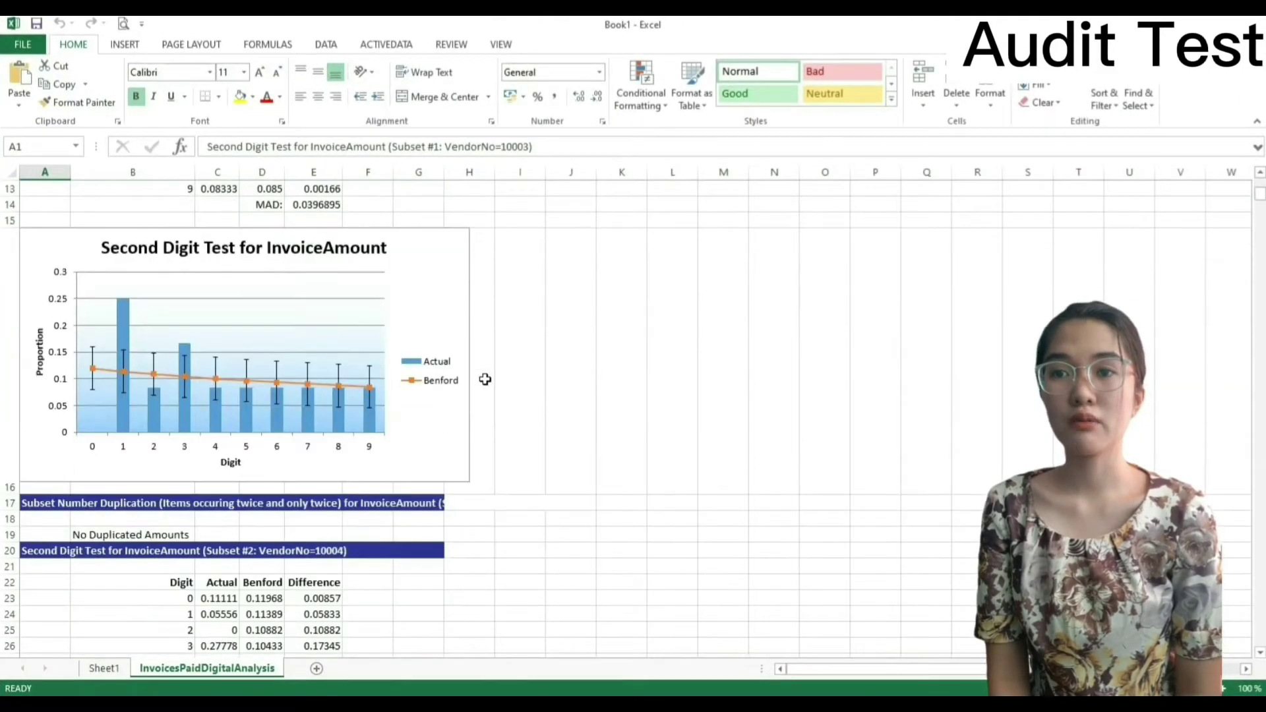
scroll(485, 379, "down", 20)
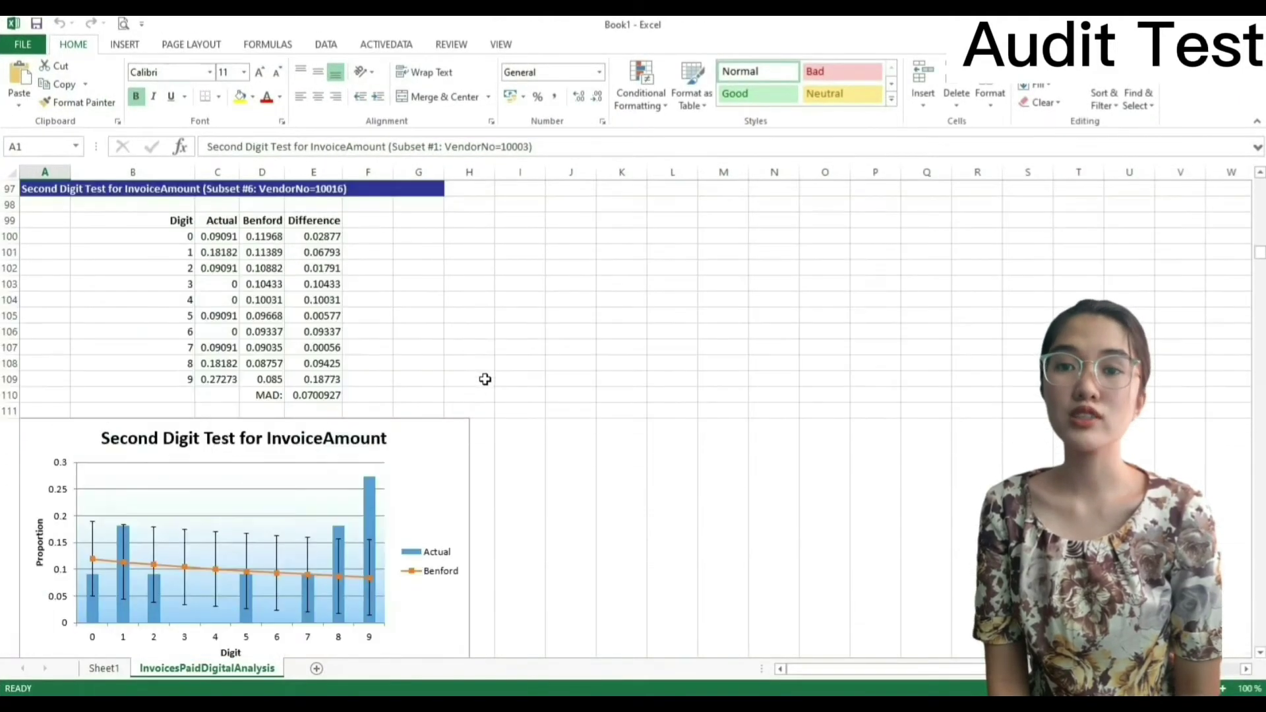
scroll(484, 379, "down", 20)
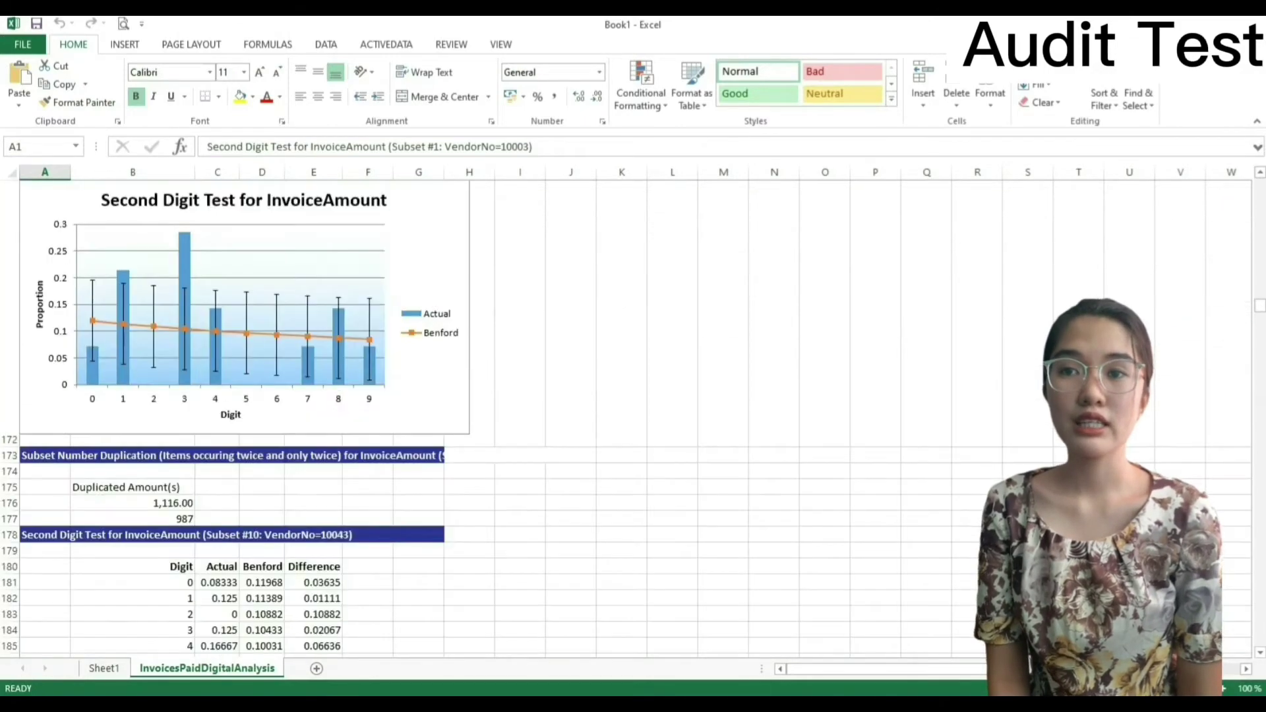
scroll(485, 379, "up", 20)
scroll(485, 379, "down", 3)
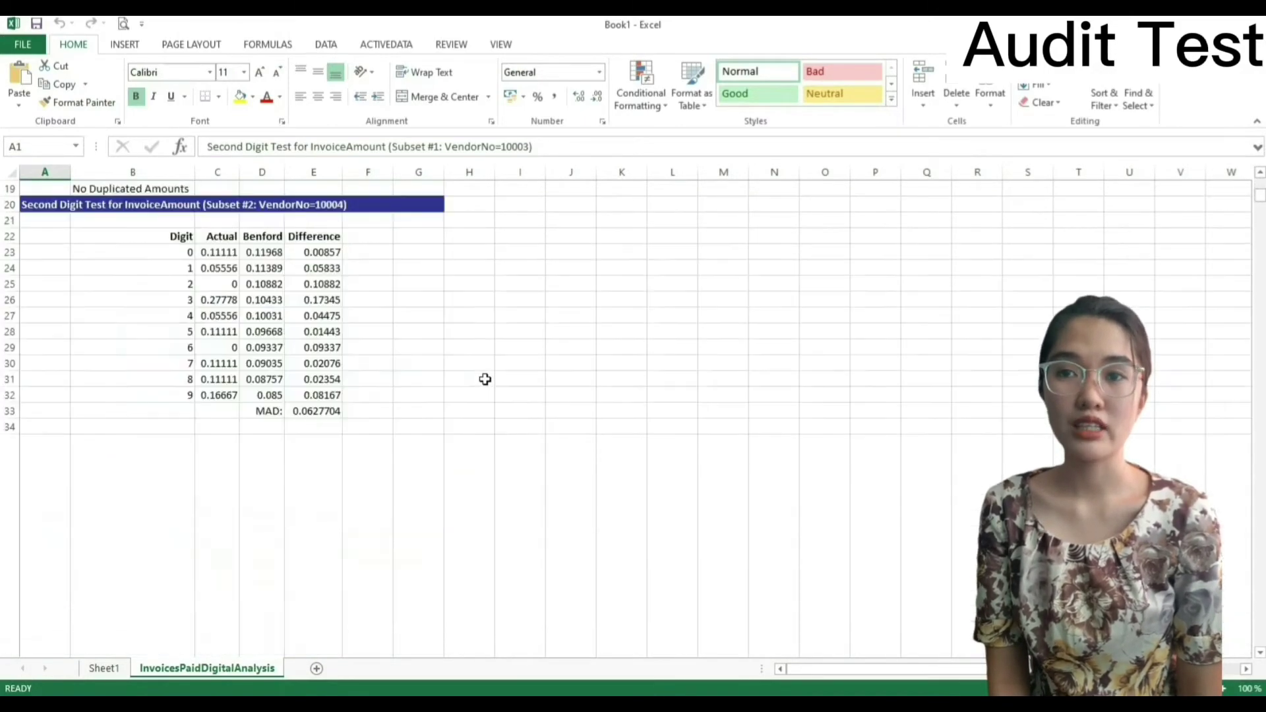
scroll(484, 380, "down", 20)
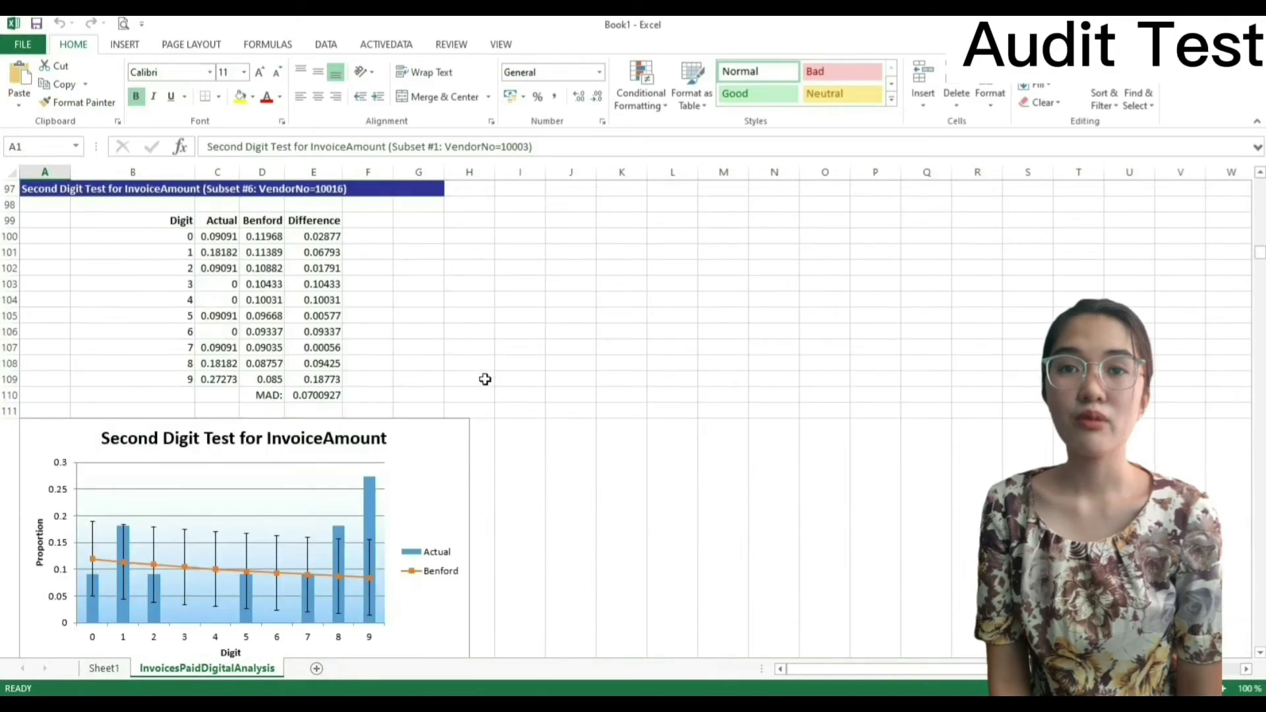
scroll(485, 379, "down", 20)
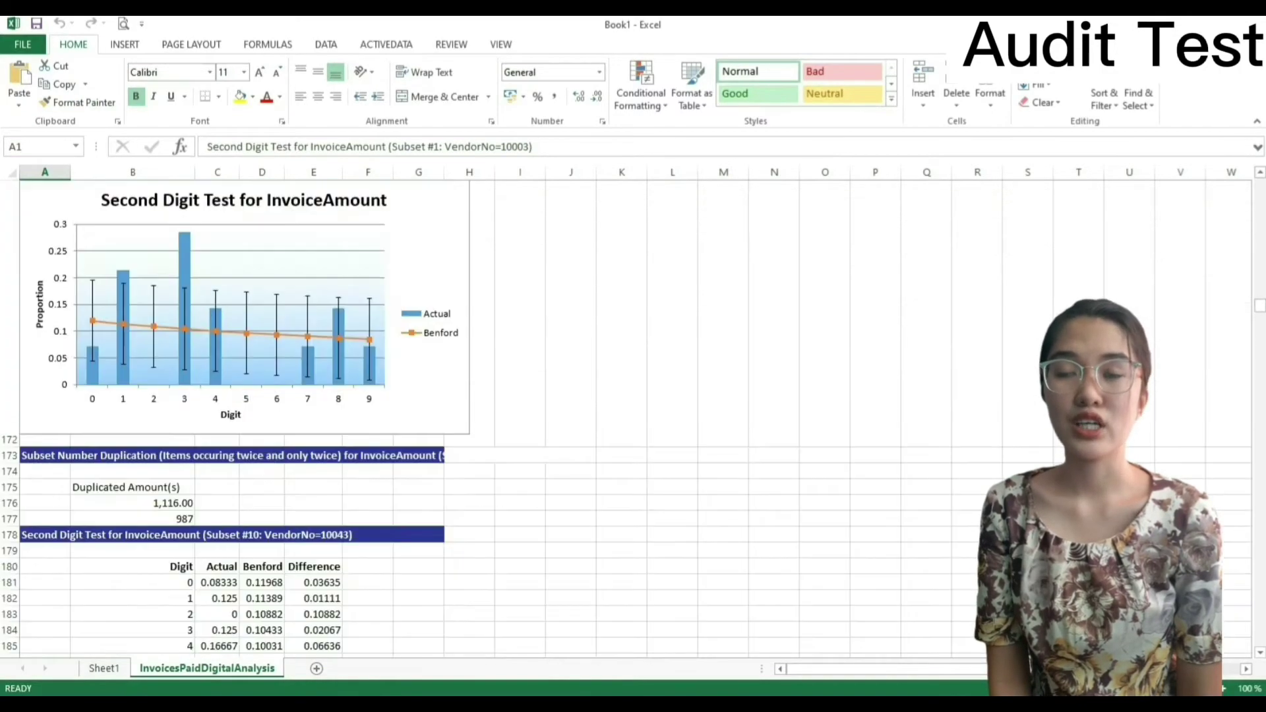
scroll(484, 379, "up", 20)
scroll(485, 379, "down", 3)
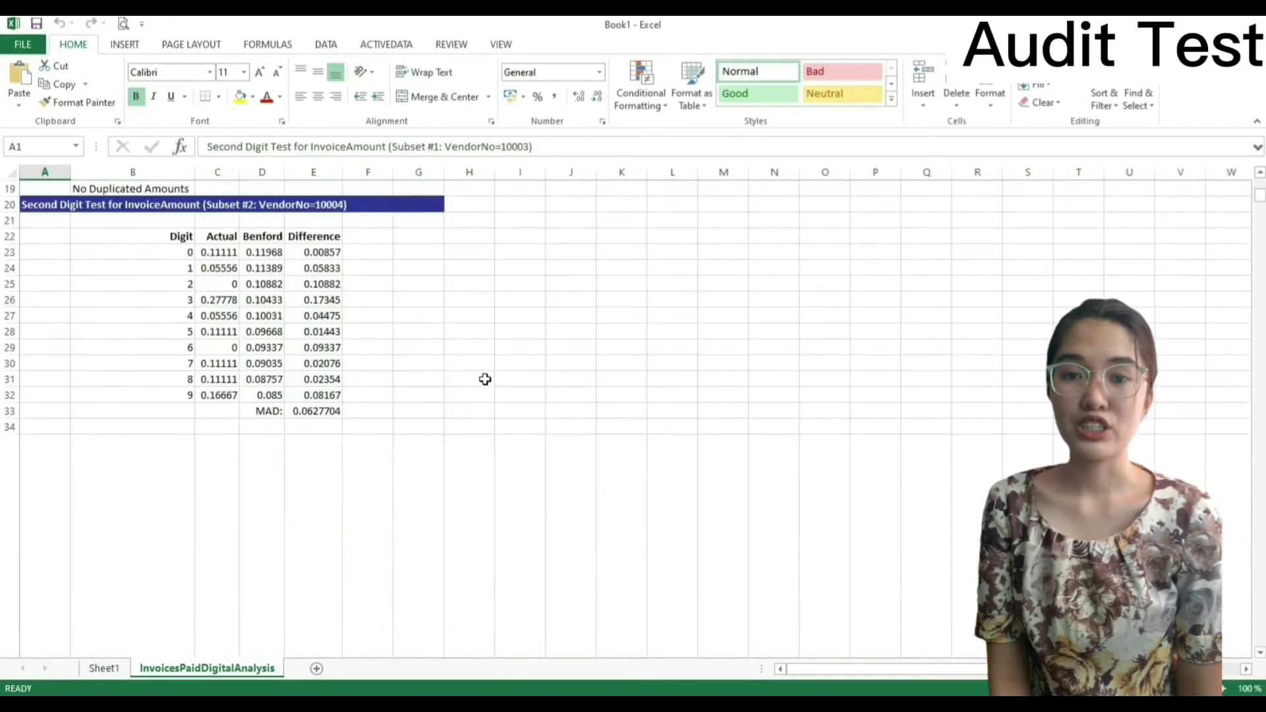
scroll(485, 379, "down", 10)
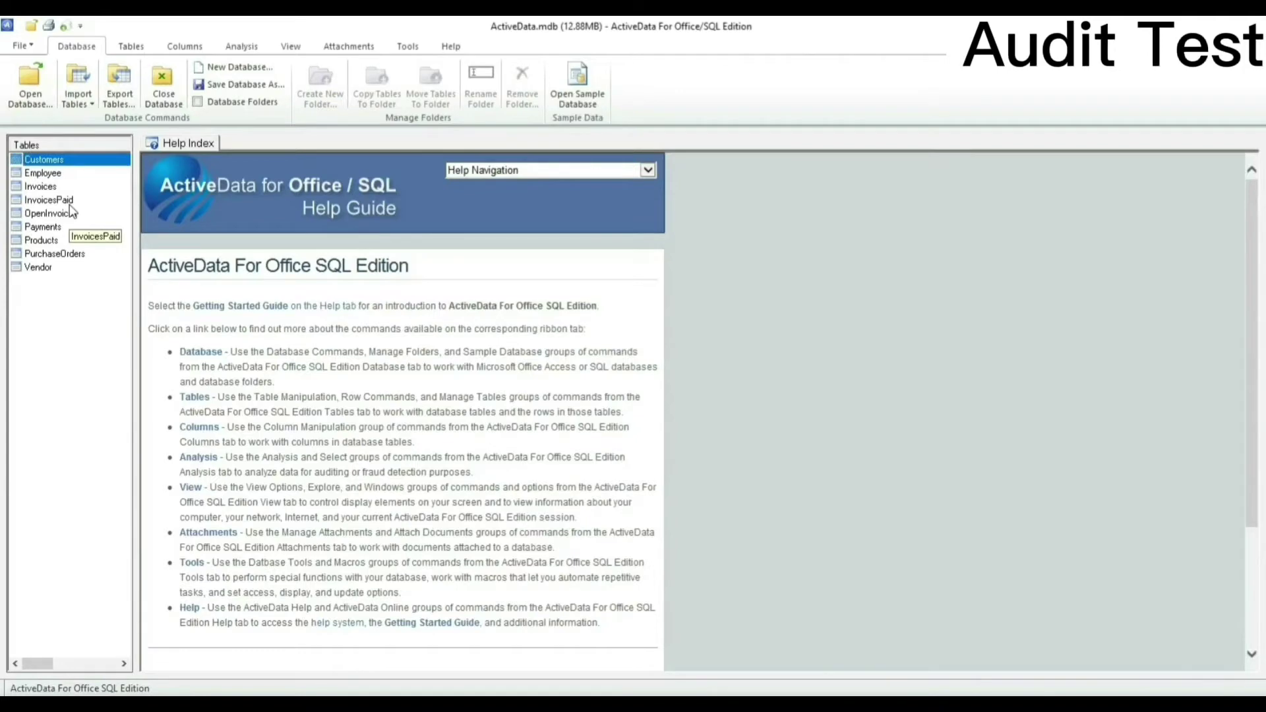
Open the InvoicesPaid table in ActiveData and create a group summary by VendorNo in ascending order, totalling InvoiceAmount
double_click(66, 201)
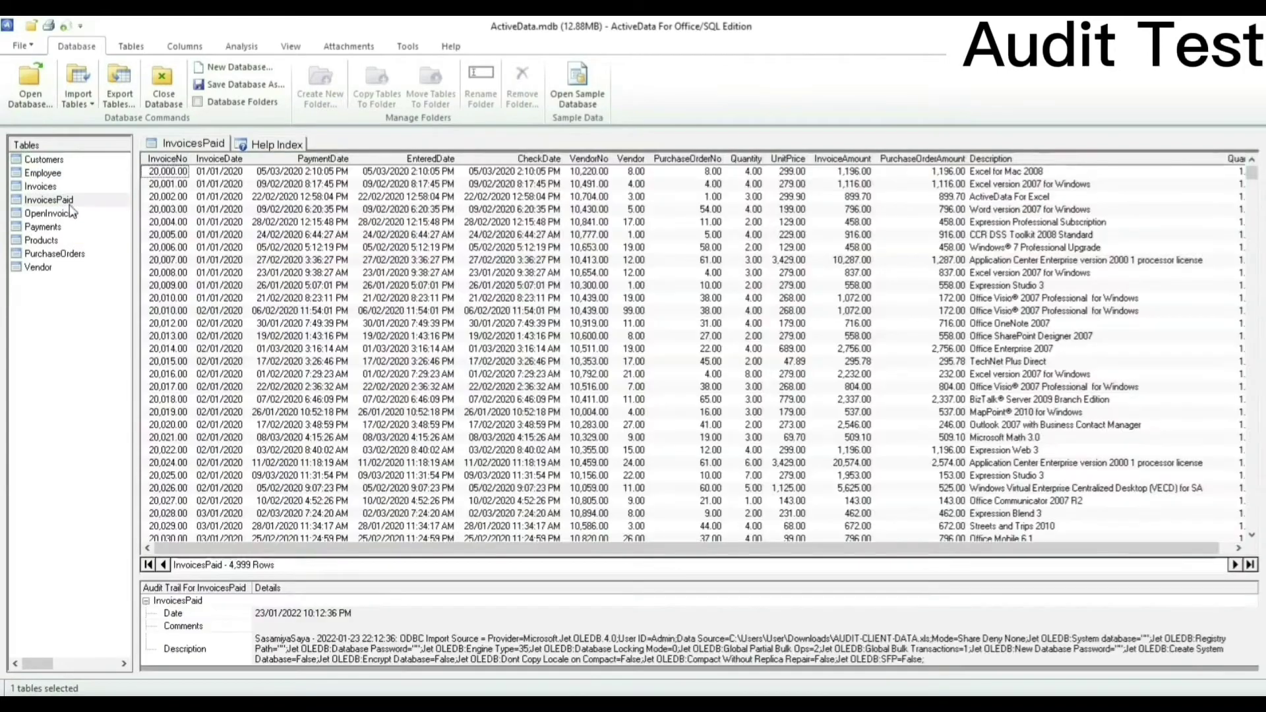
left_click(244, 47)
left_click(27, 99)
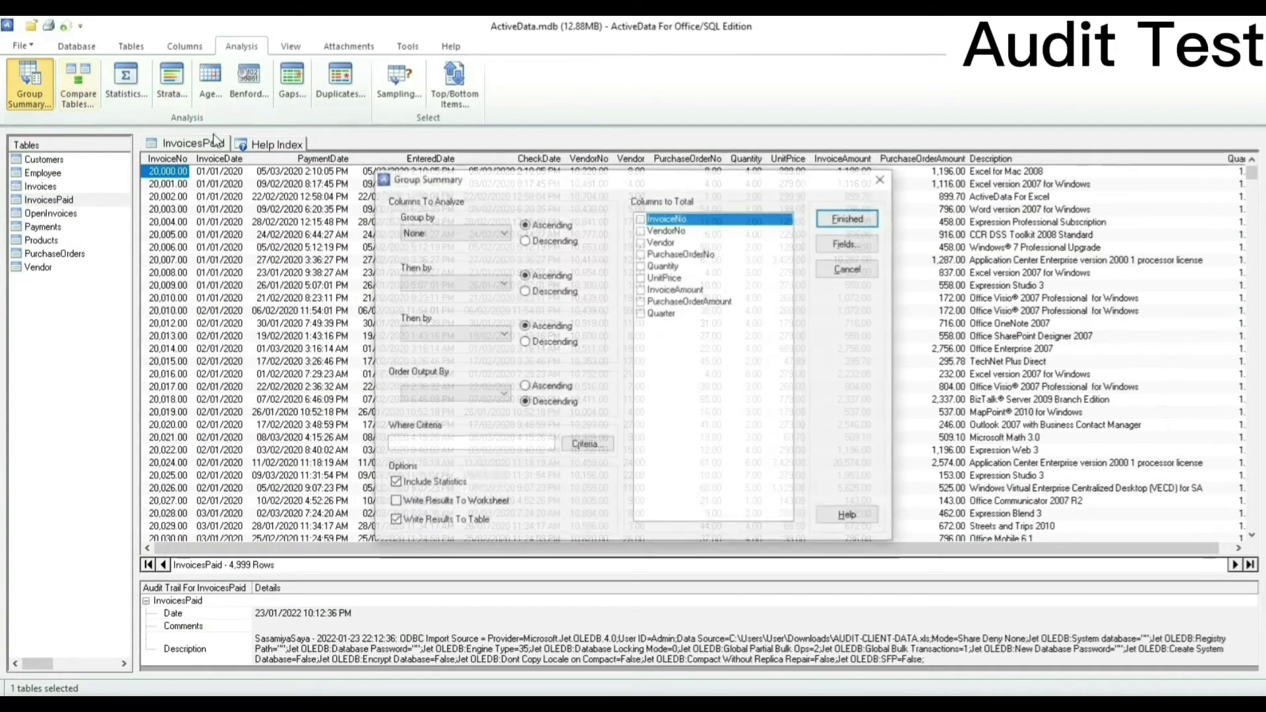
left_click(460, 235)
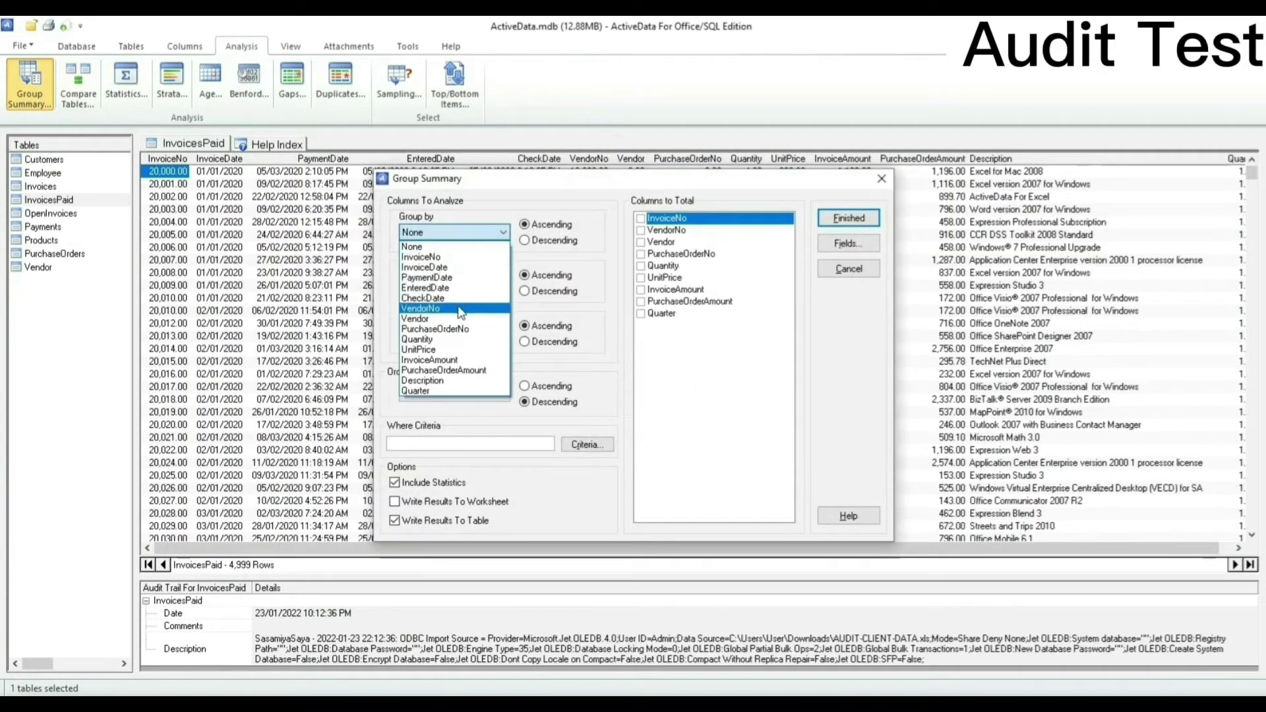
left_click(460, 310)
left_click(641, 291)
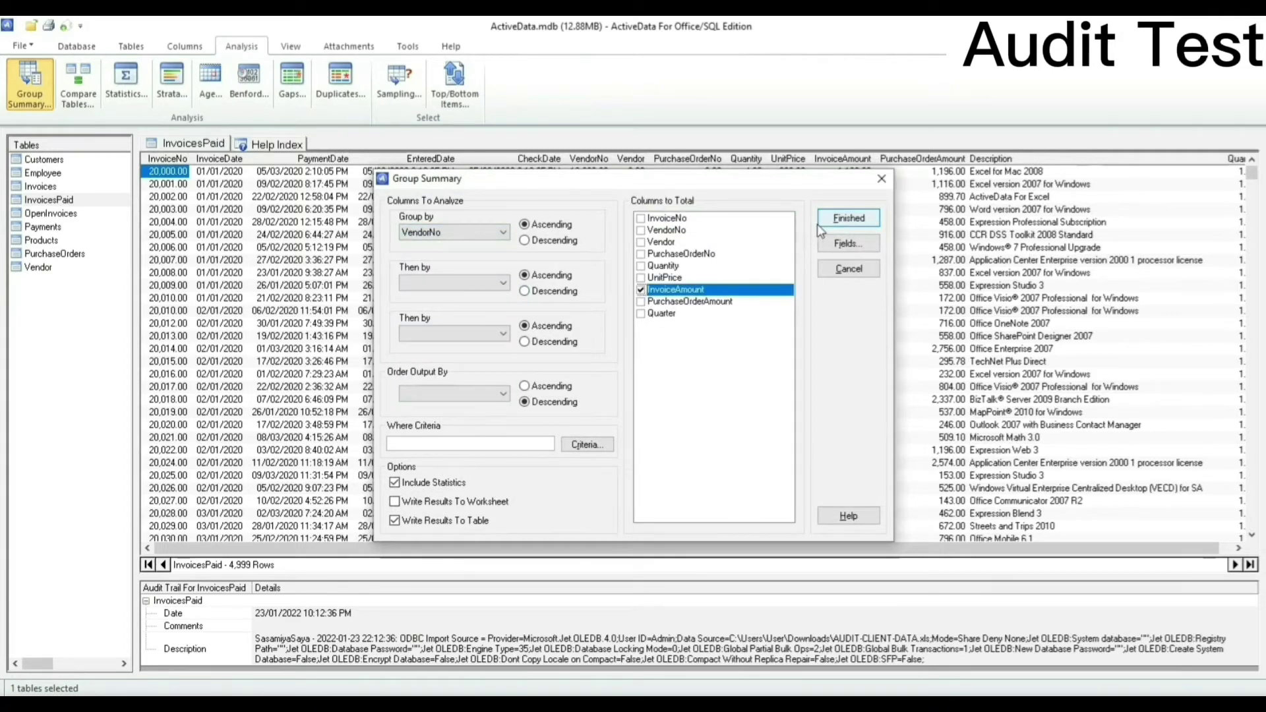
left_click(848, 218)
Start a calculated column named Average_Invoice_Amount in the InvoicesPaidSummary table
left_click(66, 213)
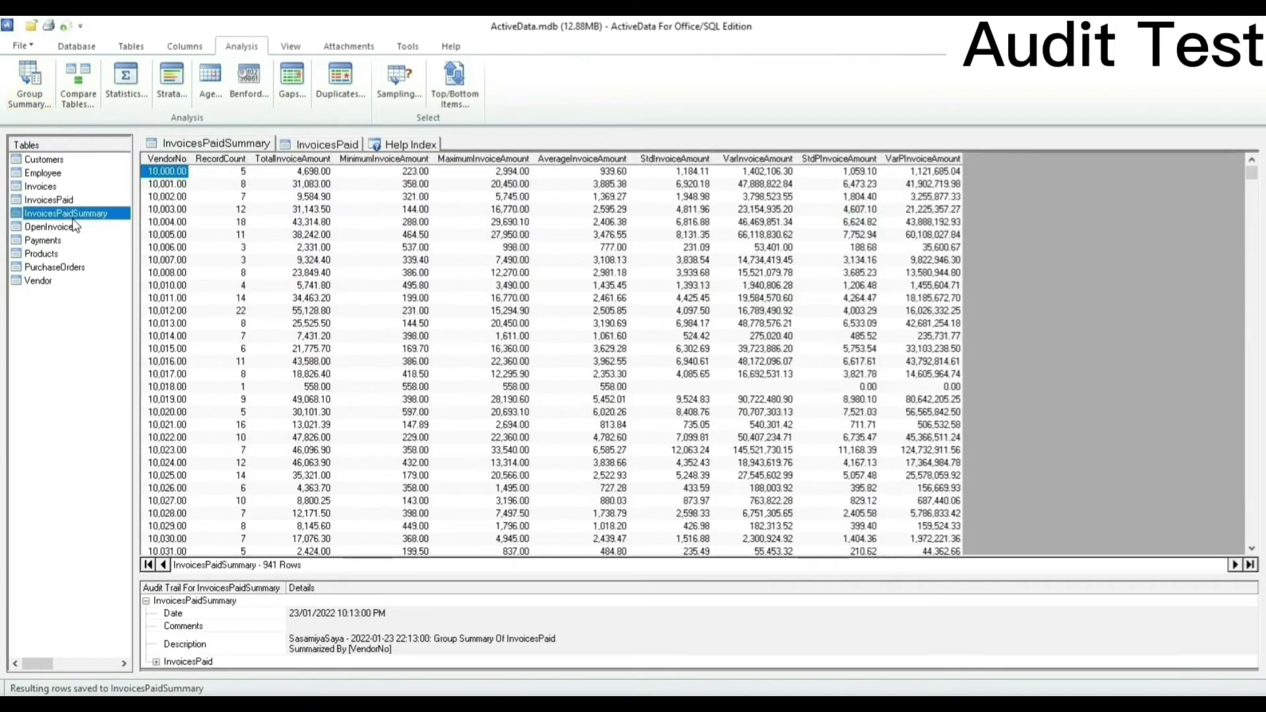
left_click(185, 46)
left_click(56, 108)
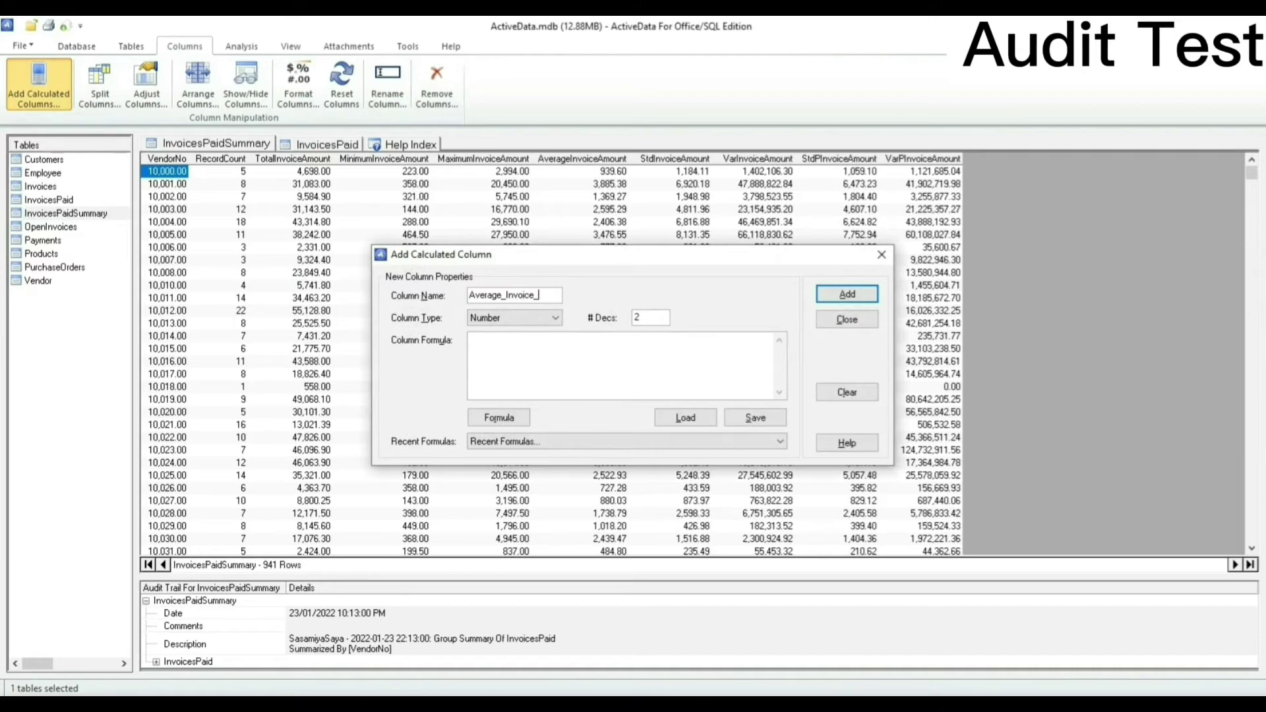
type("t")
Set the column formula to TotalInvoiceAmount / RecordCount and add the column to the summary table
left_click(481, 416)
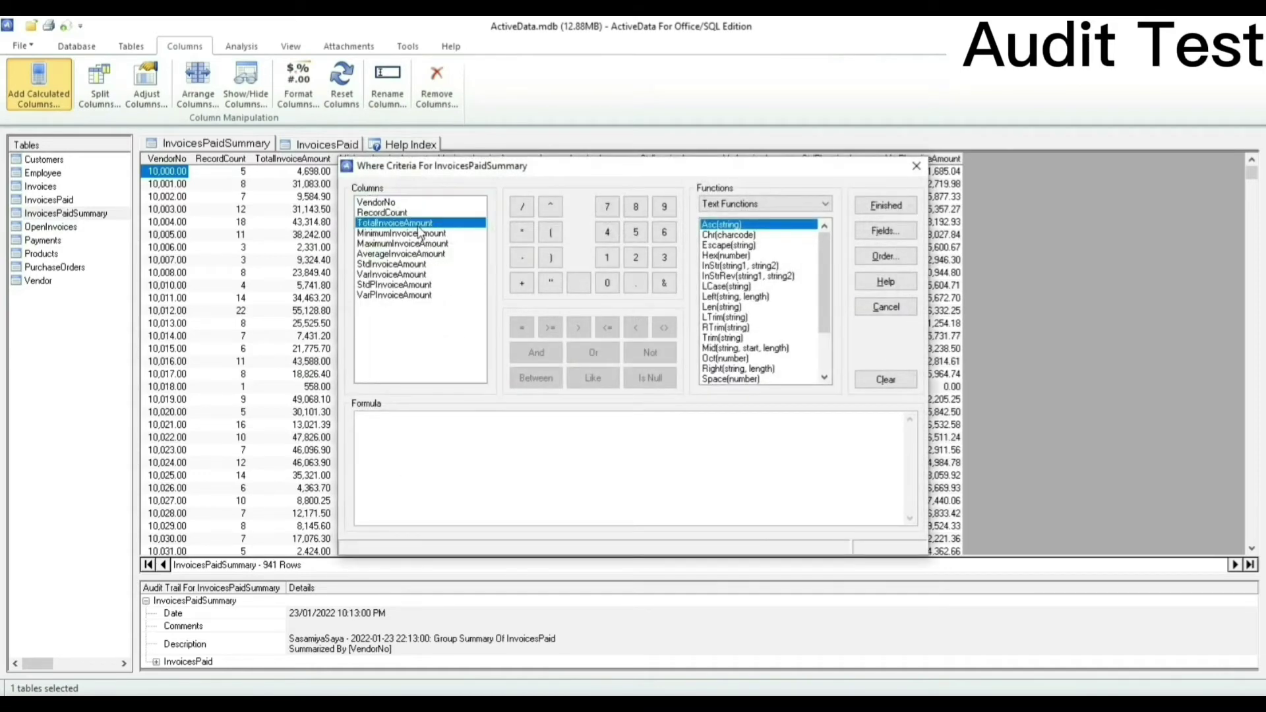
double_click(409, 223)
left_click(522, 206)
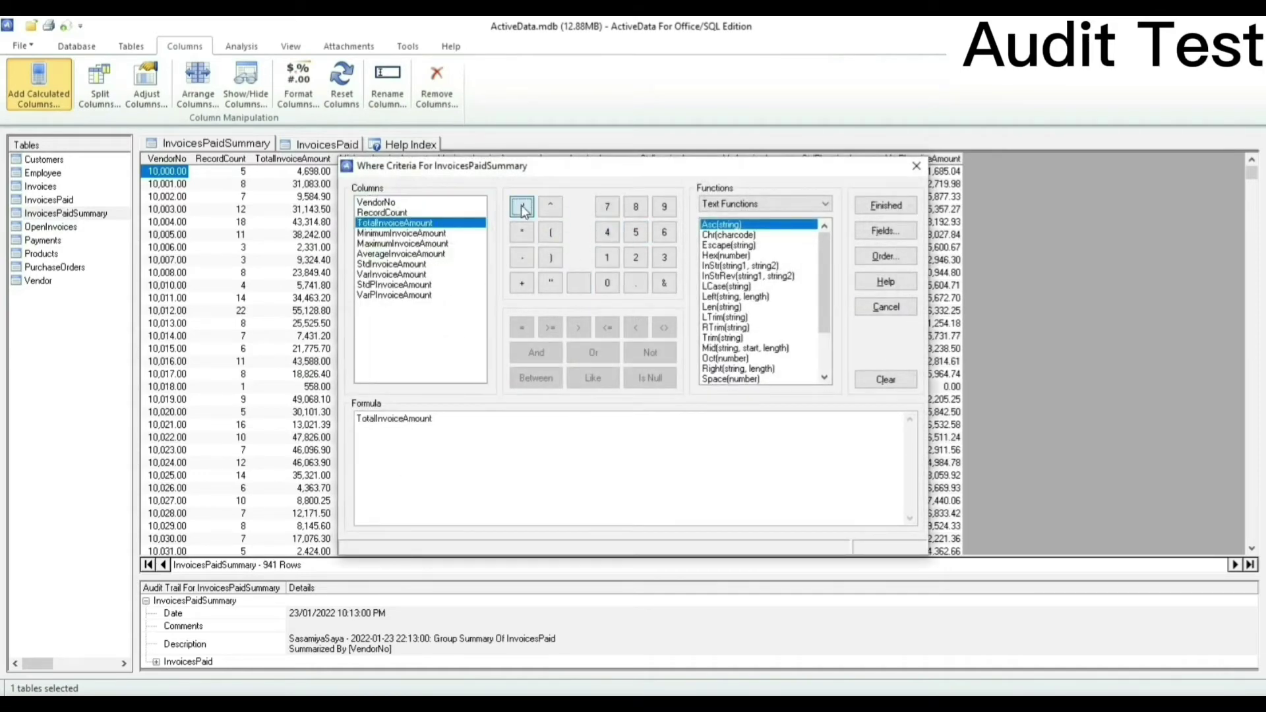
double_click(410, 212)
left_click(886, 207)
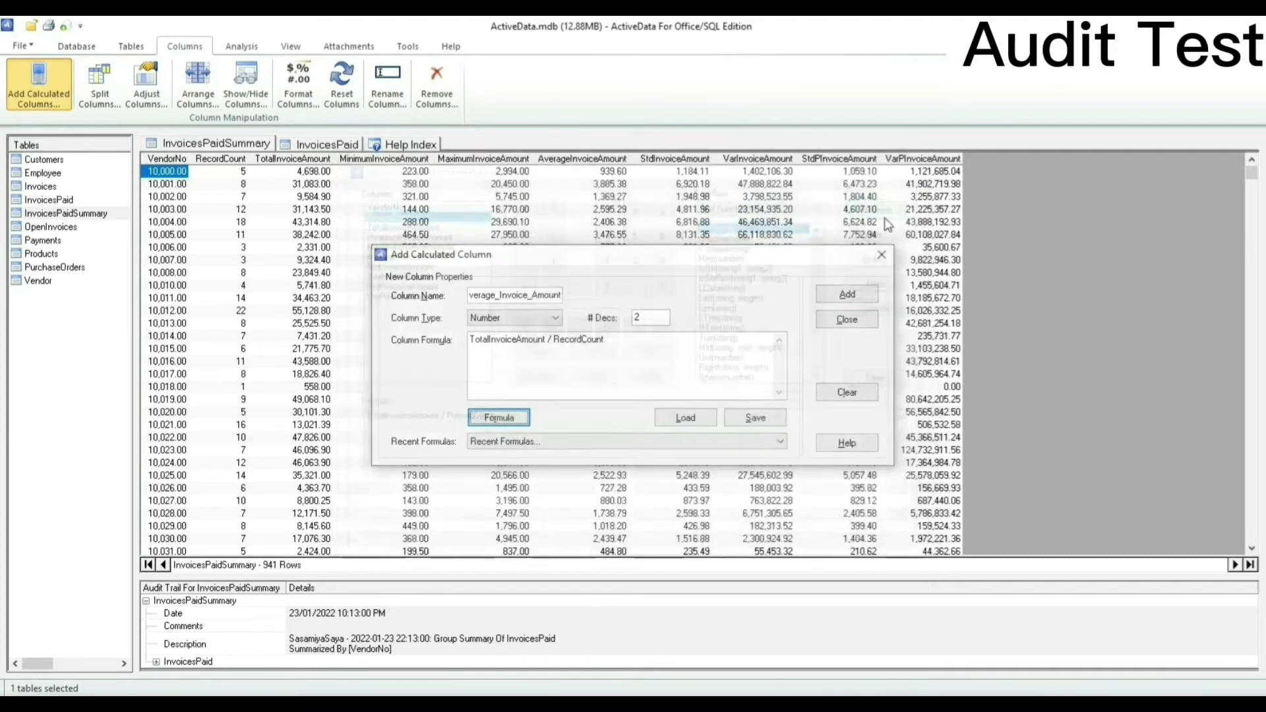
left_click(847, 294)
key("Return")
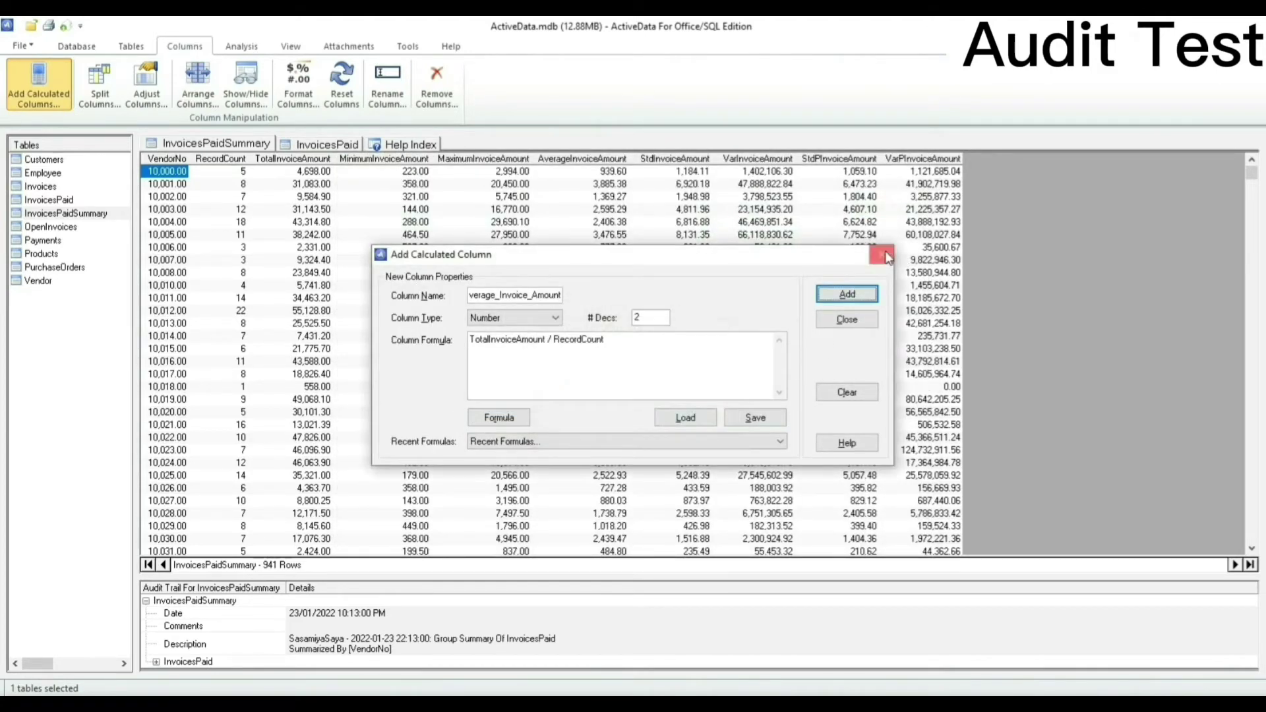
left_click(881, 255)
left_click(1038, 160)
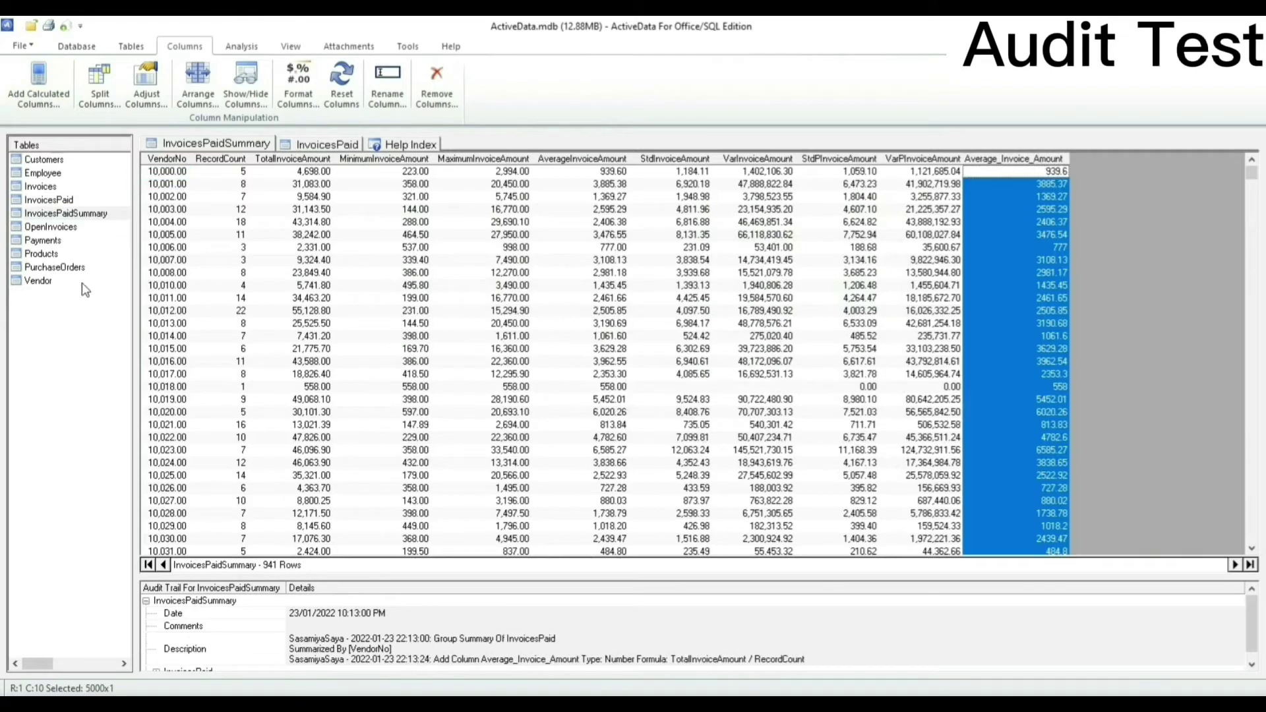
Add a second calculated column named Twice_Average to InvoicesPaidSummary with the formula TotalInvoiceAmount / RecordCount
left_click(104, 218)
left_click(56, 86)
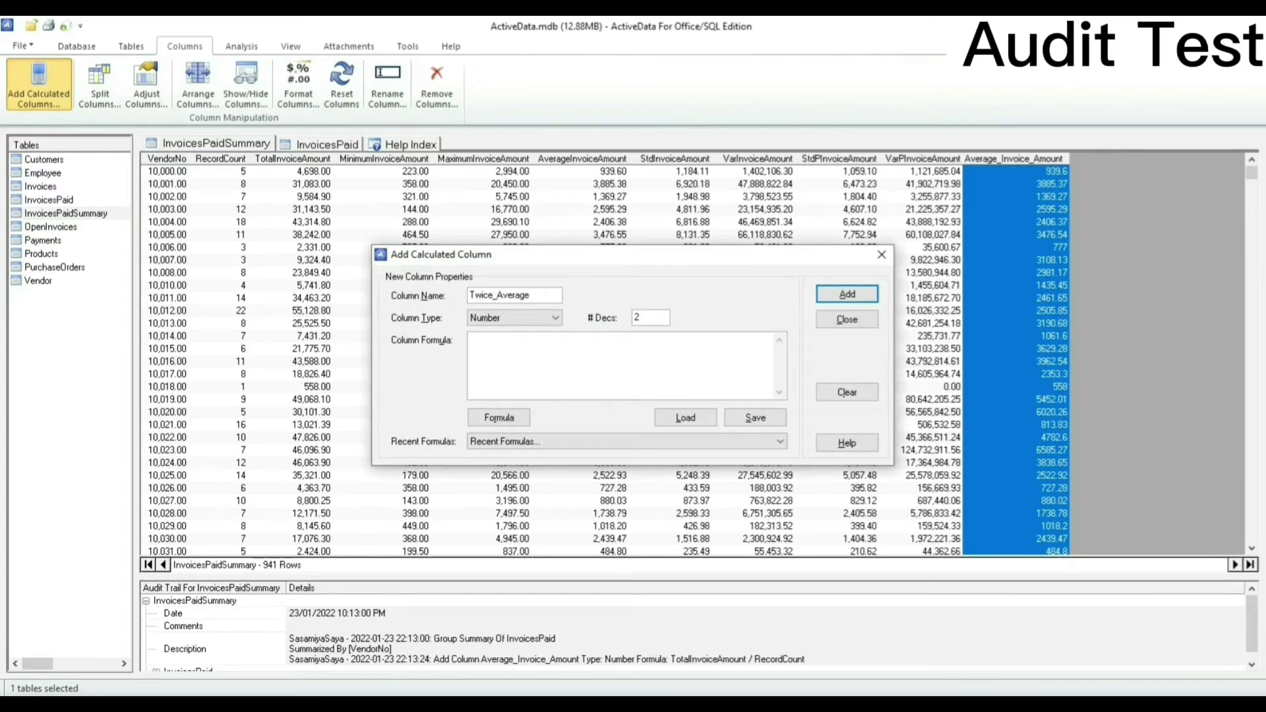
left_click(524, 418)
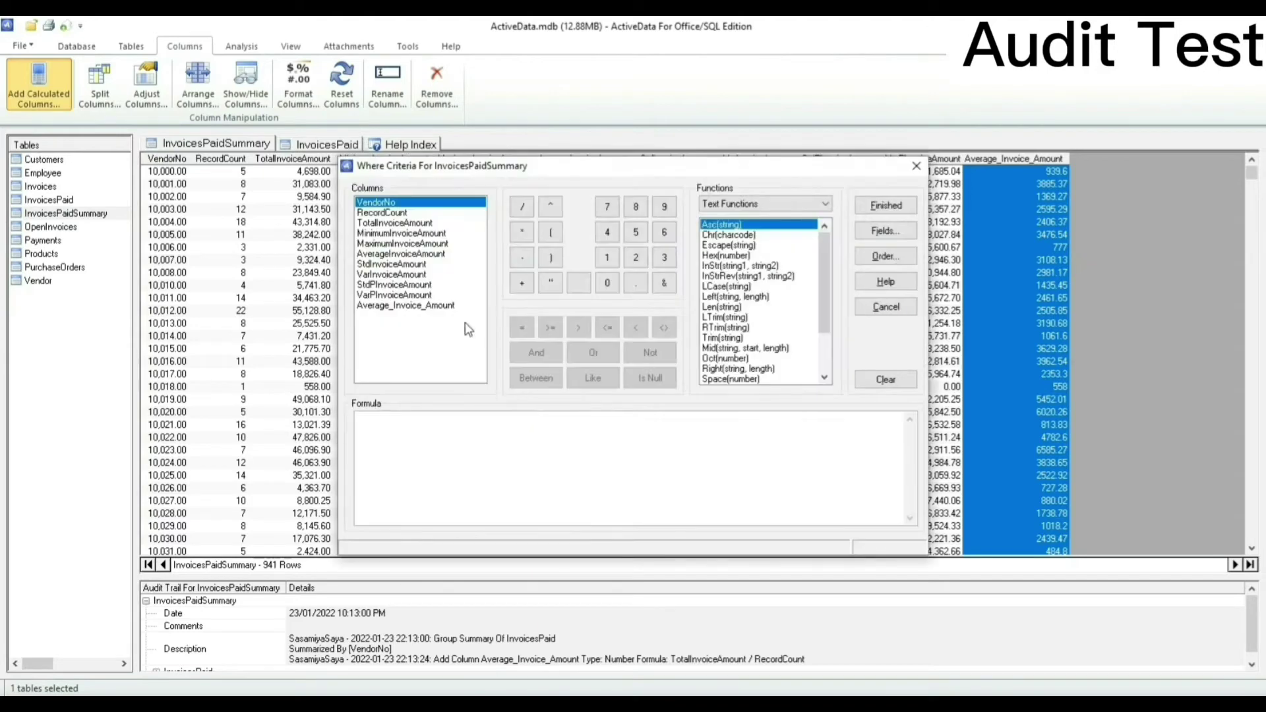
left_click(421, 224)
double_click(420, 224)
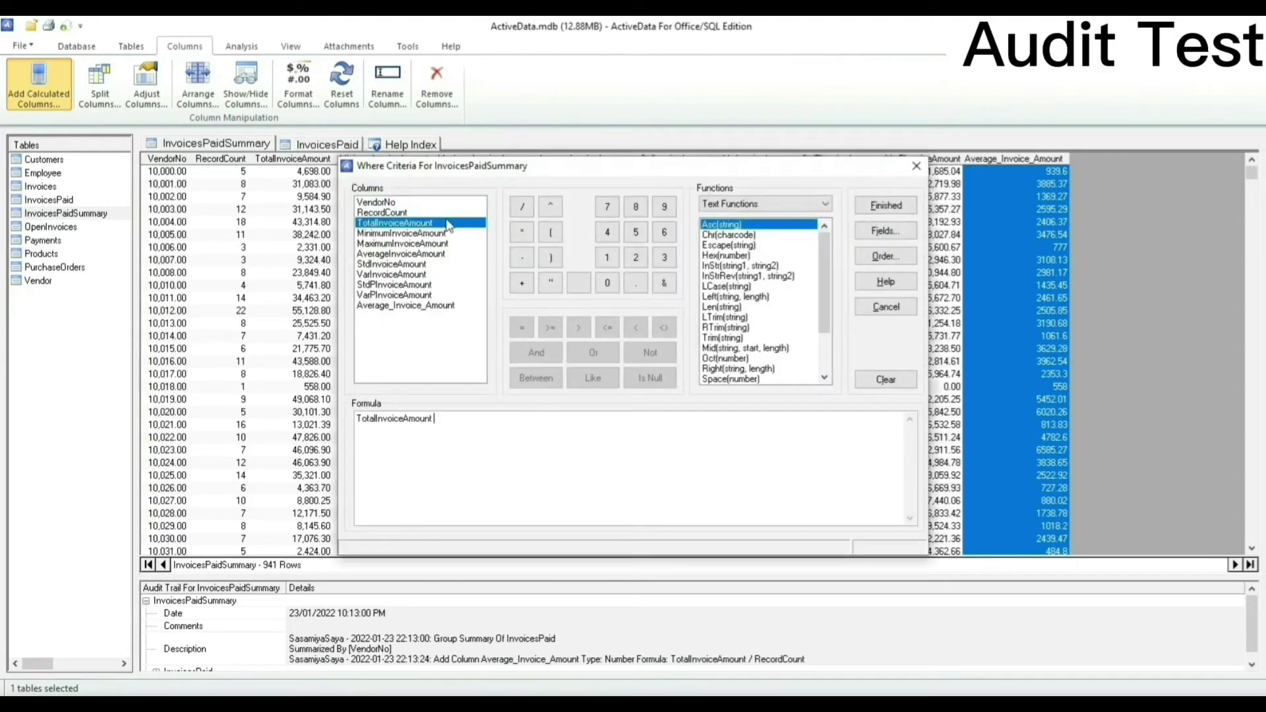
left_click(522, 207)
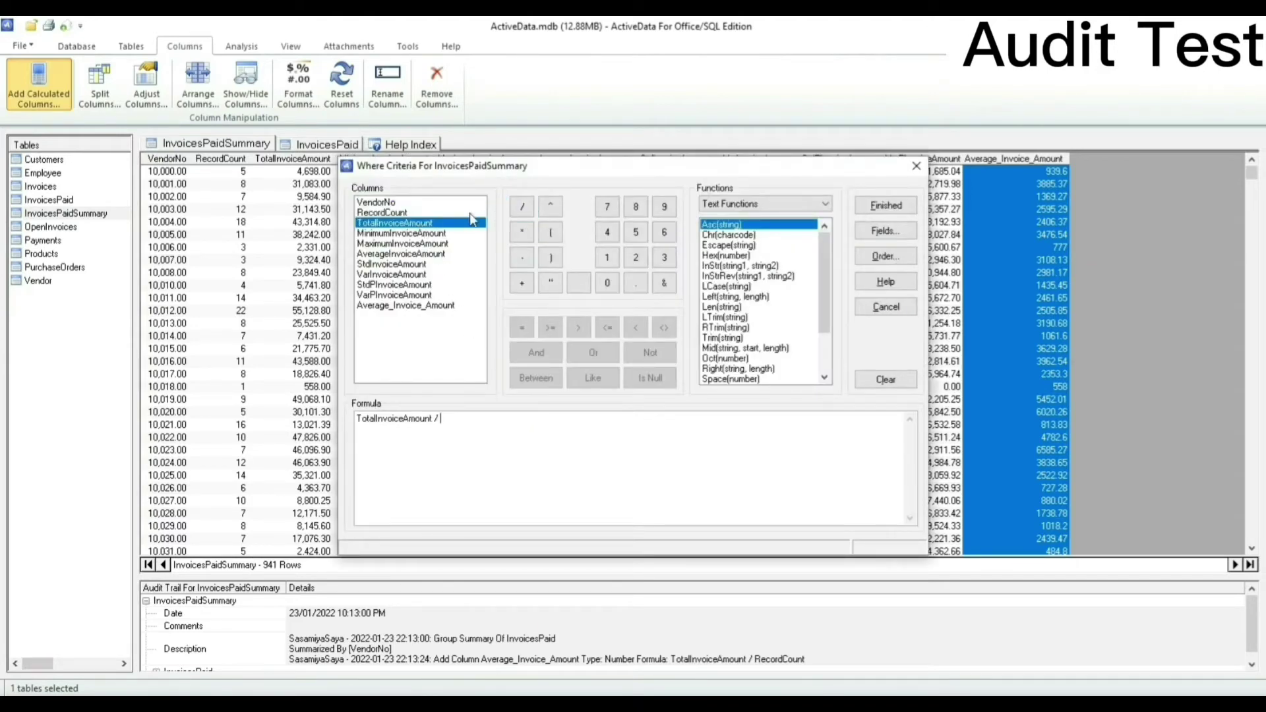
double_click(429, 212)
left_click(912, 203)
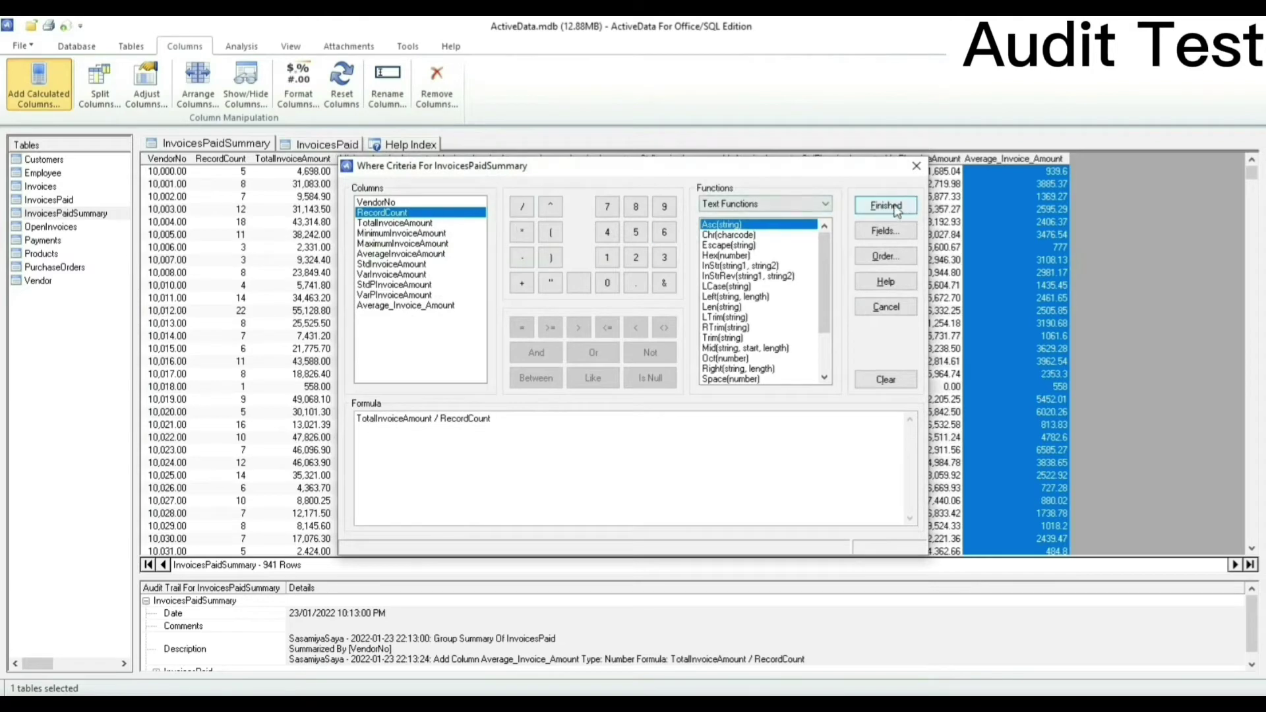
left_click(845, 295)
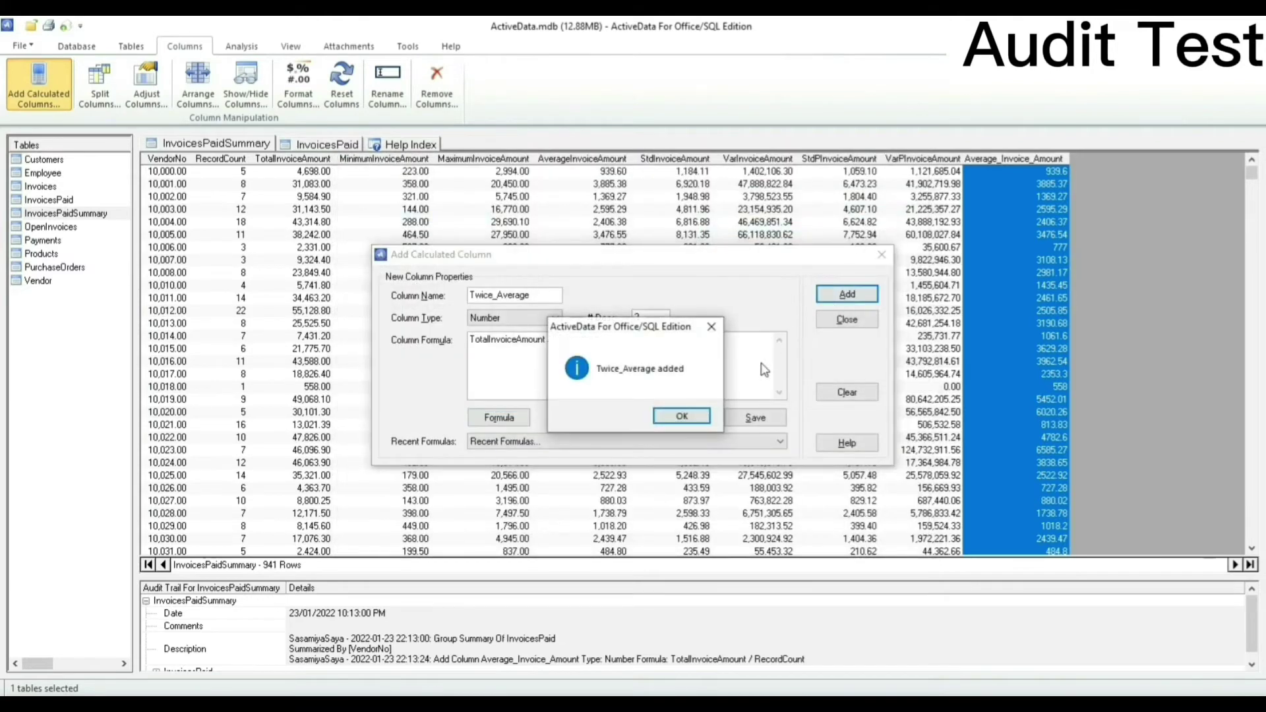
left_click(681, 416)
left_click(882, 254)
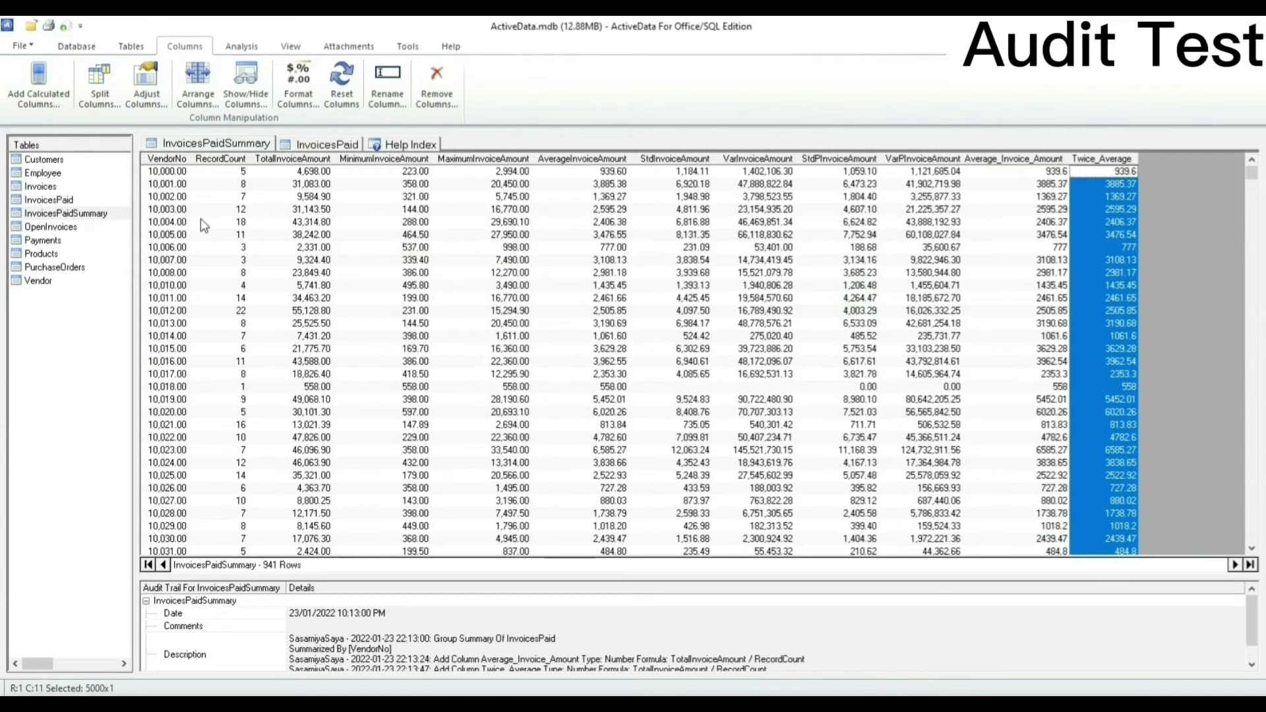
Set up a join of the InvoicesPaid table with InvoicesPaidSummary as the second table
left_click(76, 202)
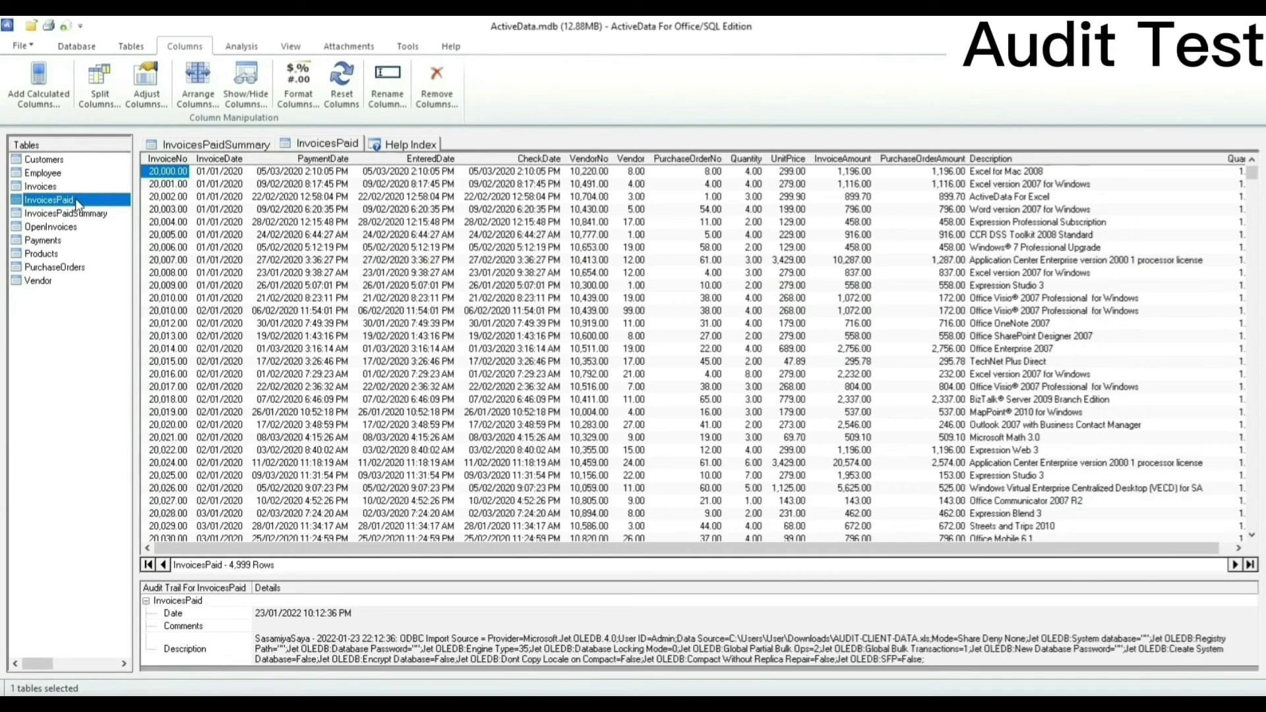
left_click(135, 45)
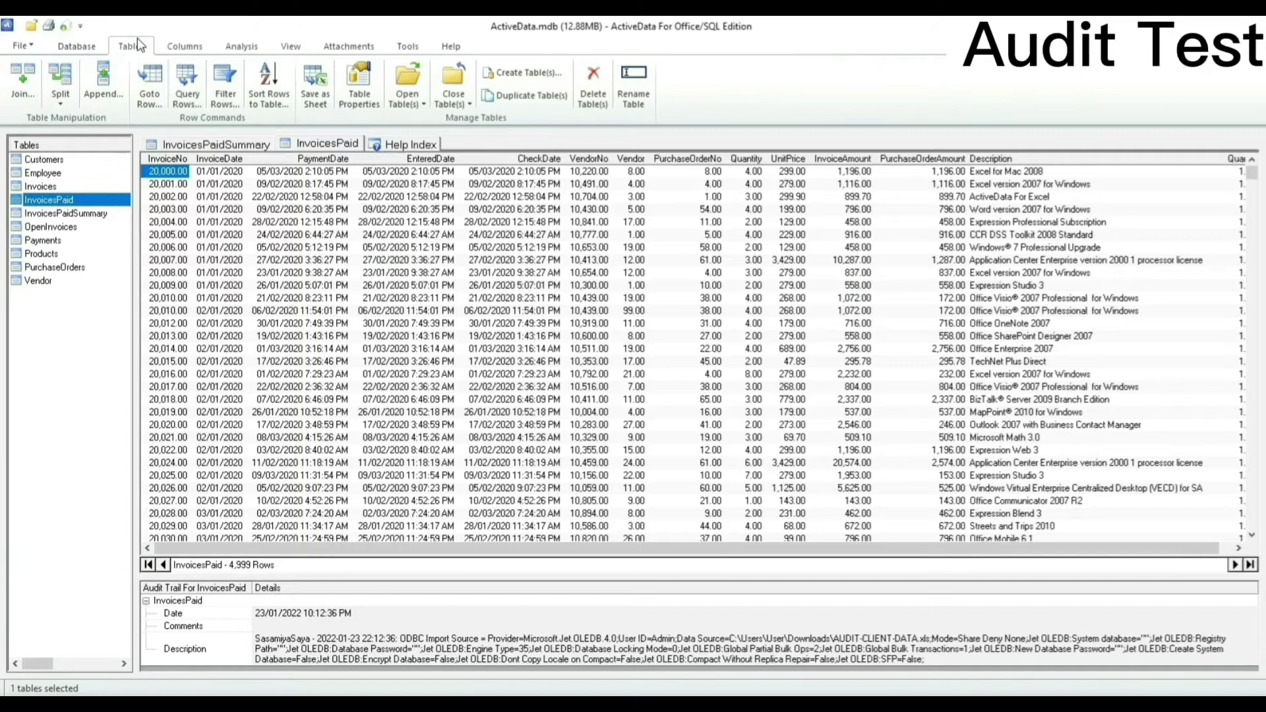
left_click(23, 83)
left_click(567, 308)
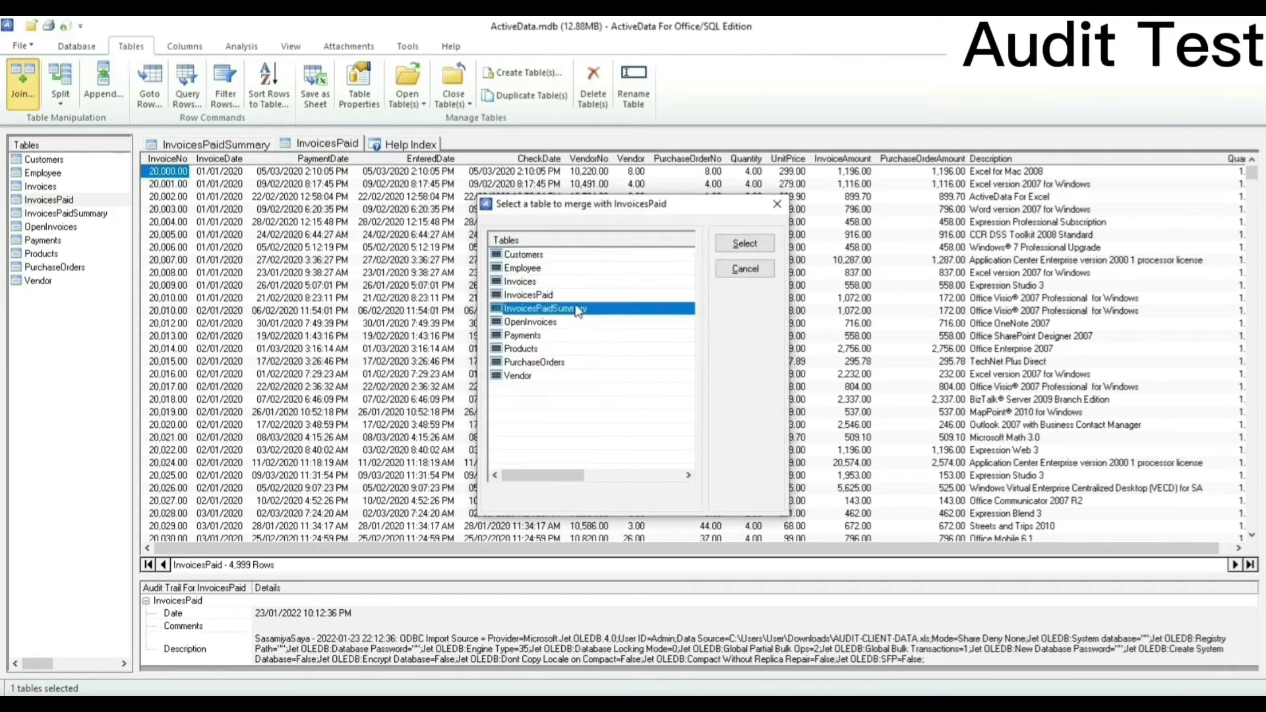
left_click(745, 243)
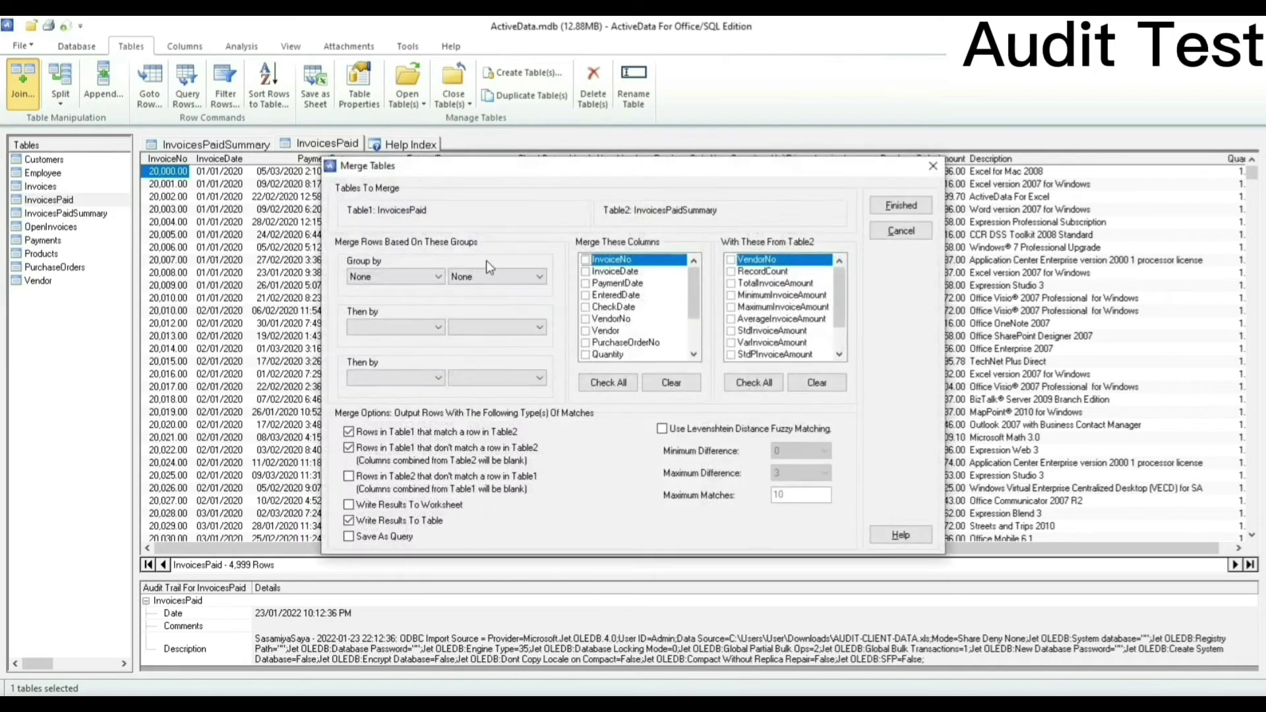
Match the rows of InvoicesPaid and InvoicesPaidSummary on VendorNo in both tables
left_click(396, 276)
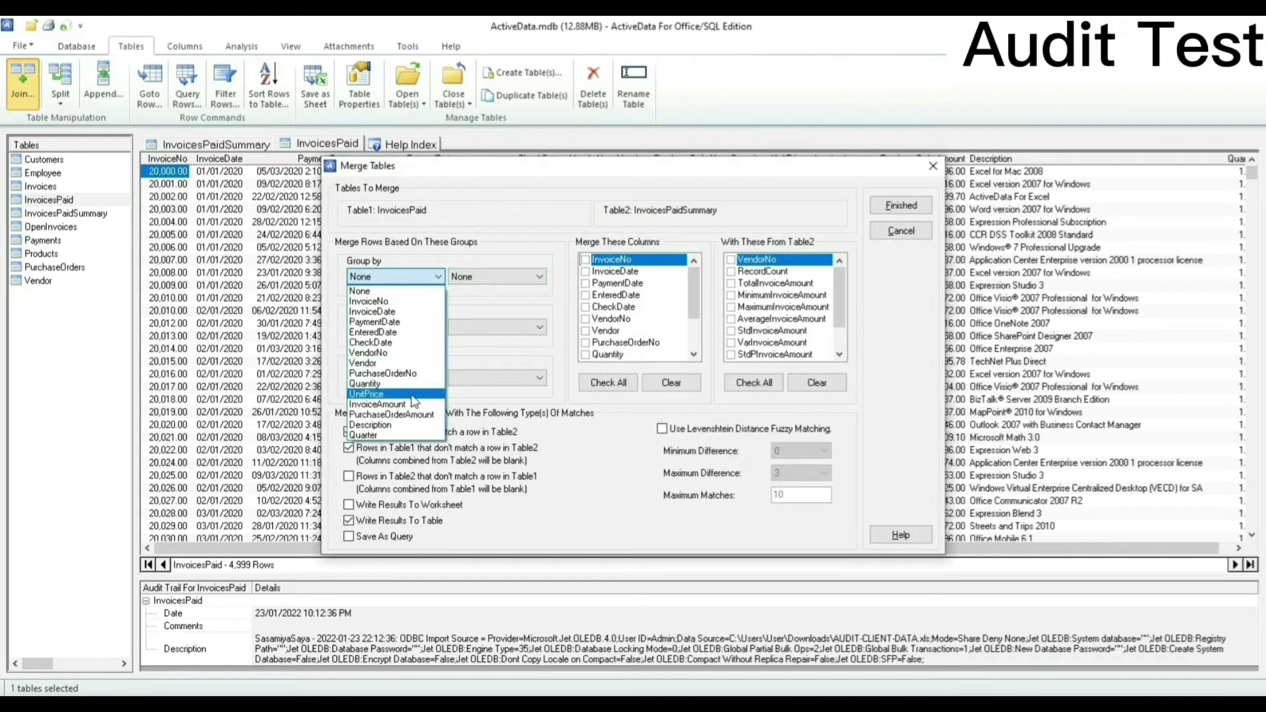
left_click(414, 352)
left_click(478, 277)
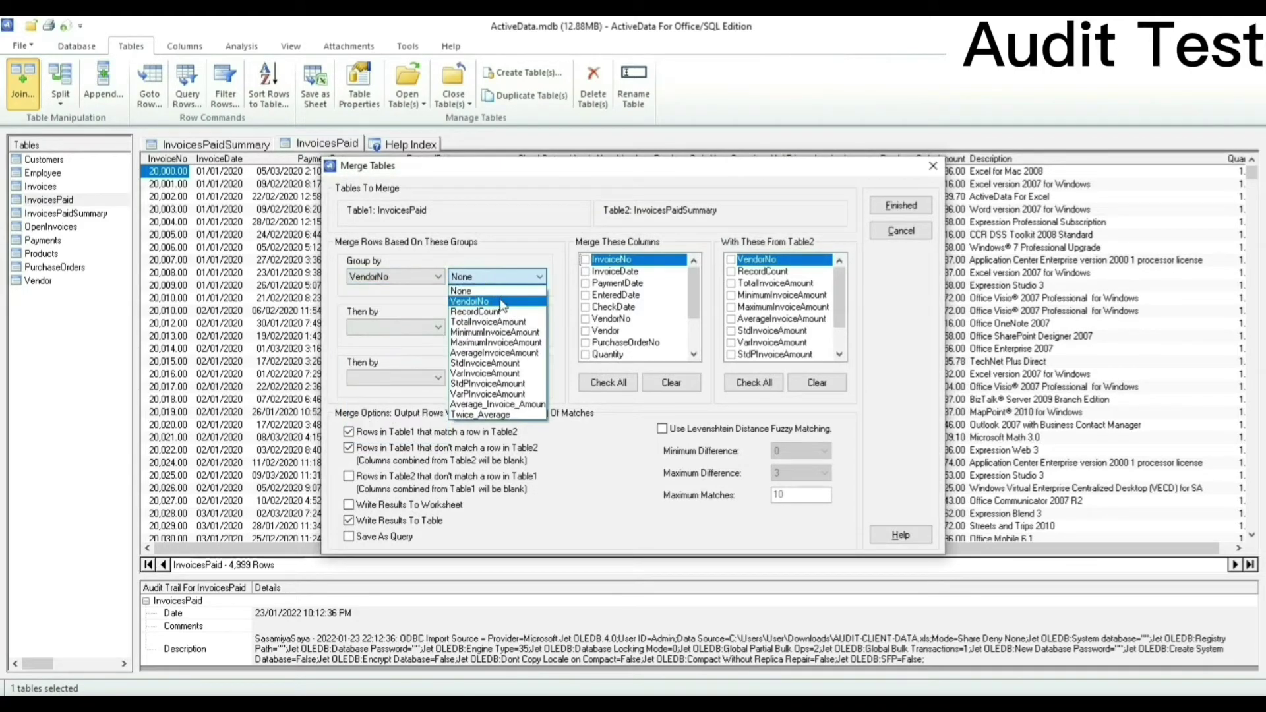
left_click(497, 301)
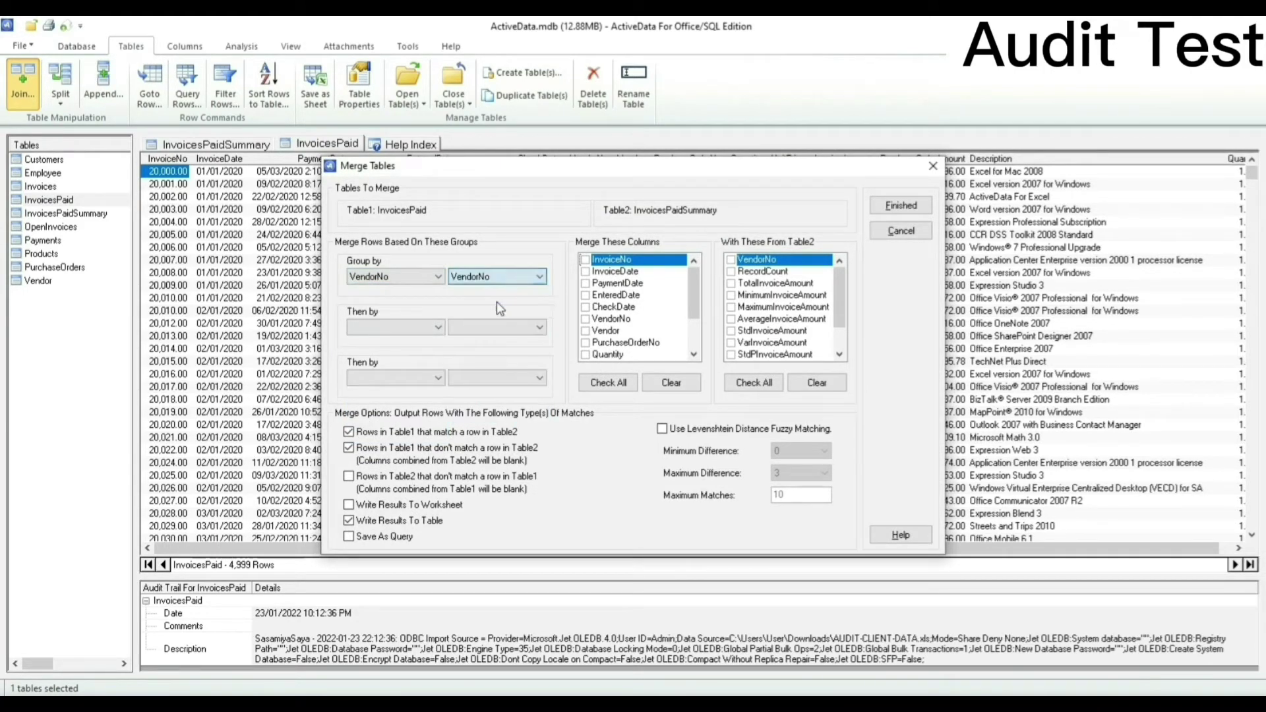
Include all InvoicesPaid columns plus Twice_Average from InvoicesPaidSummary and run the merge to a table
left_click(609, 384)
scroll(768, 356, "down", 2)
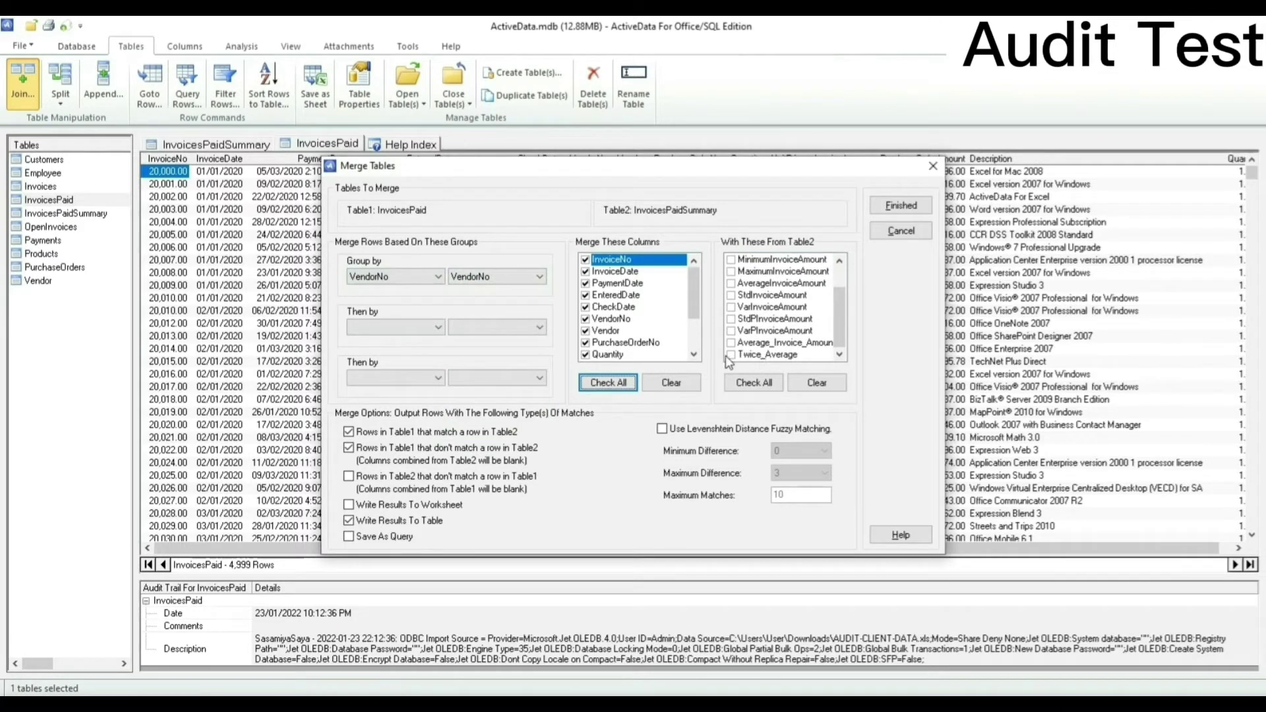
left_click(736, 356)
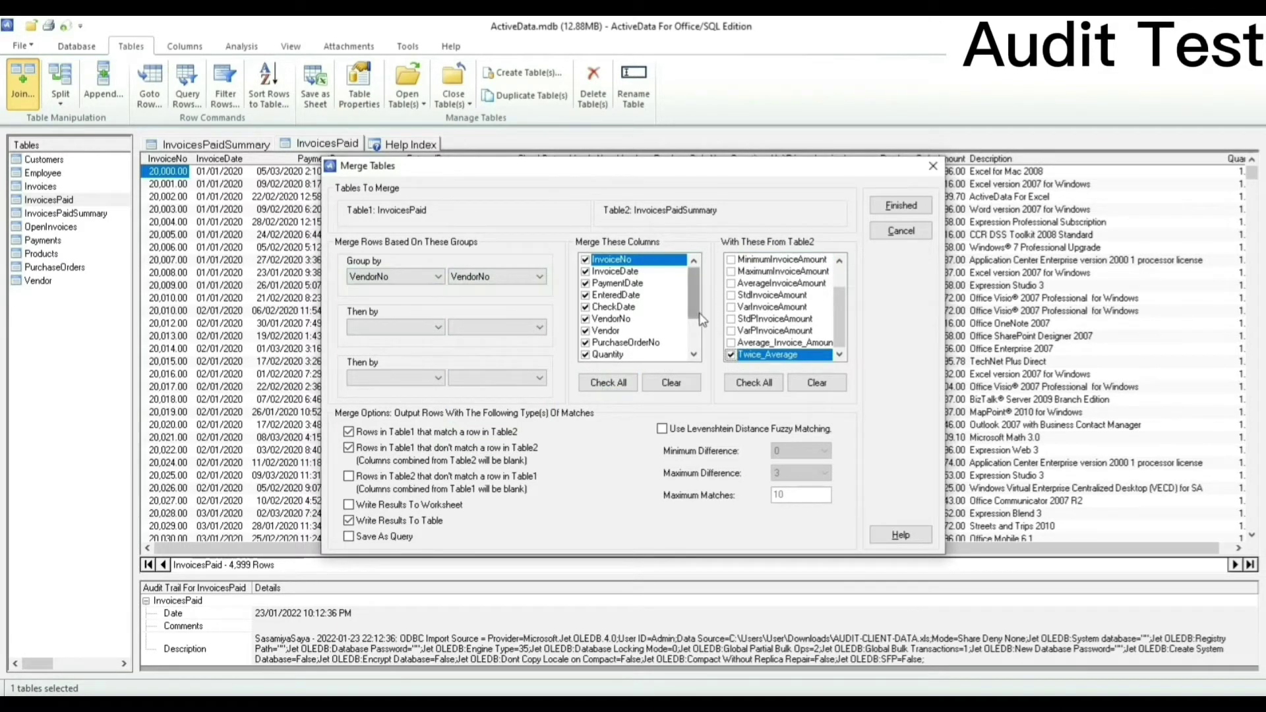
left_click(899, 206)
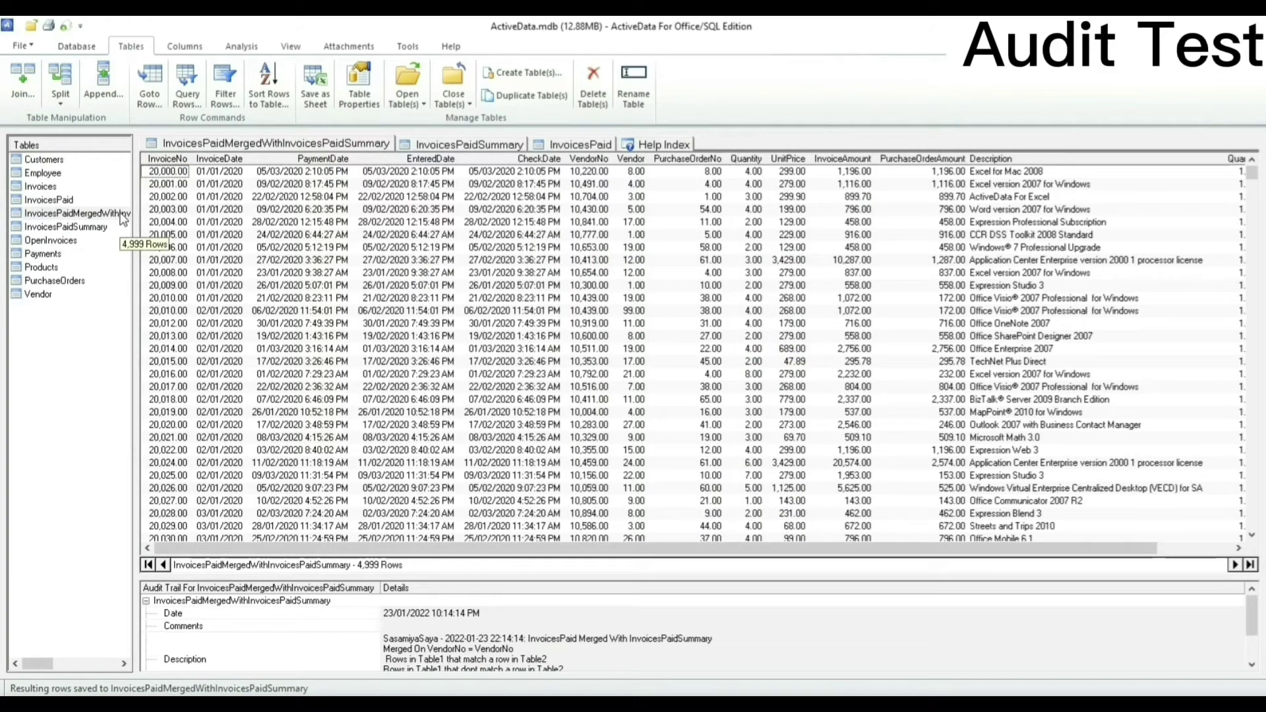
Query the merged table for rows where InvoiceAmount > Twice_Average and compare those two columns in the resulting table
left_click(187, 86)
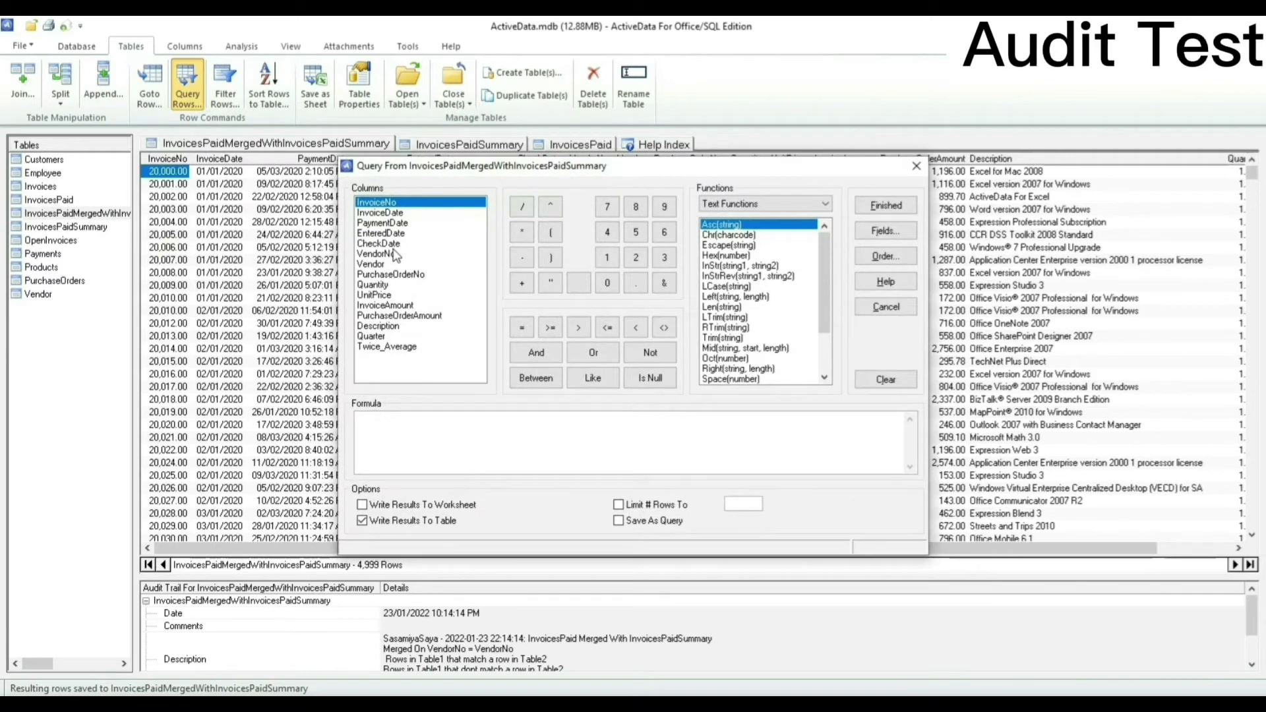
double_click(394, 304)
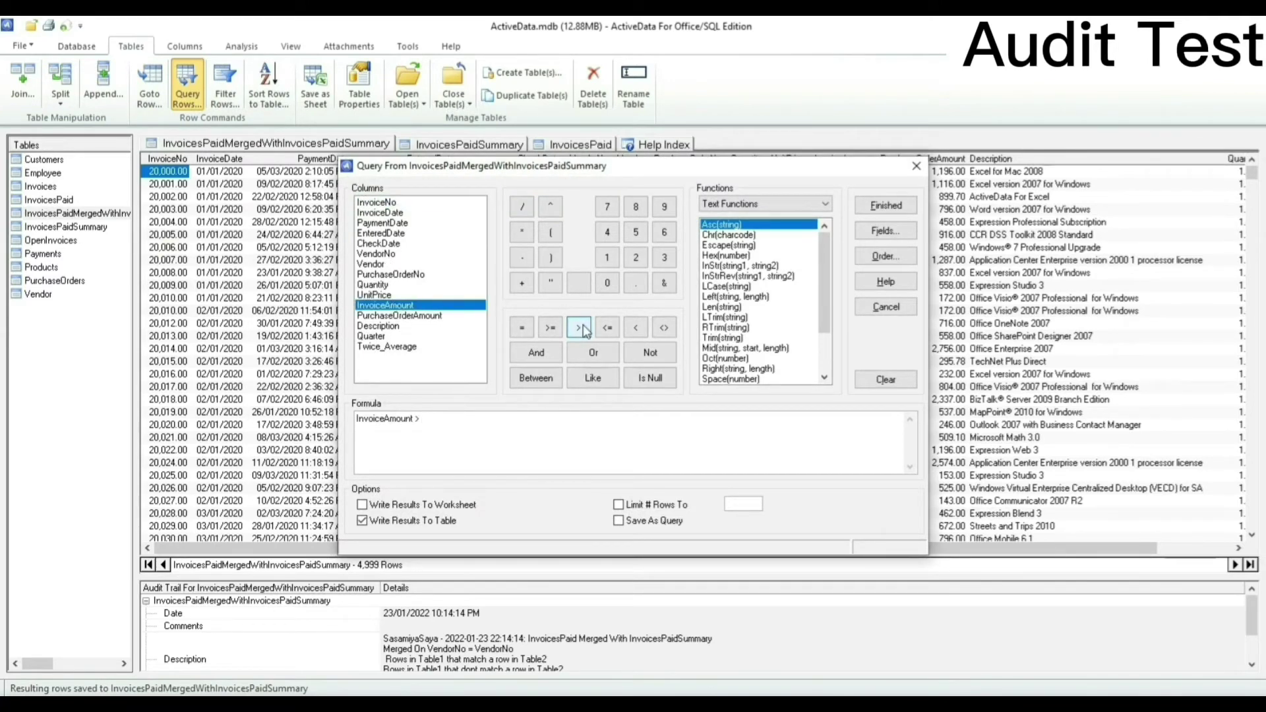
double_click(434, 348)
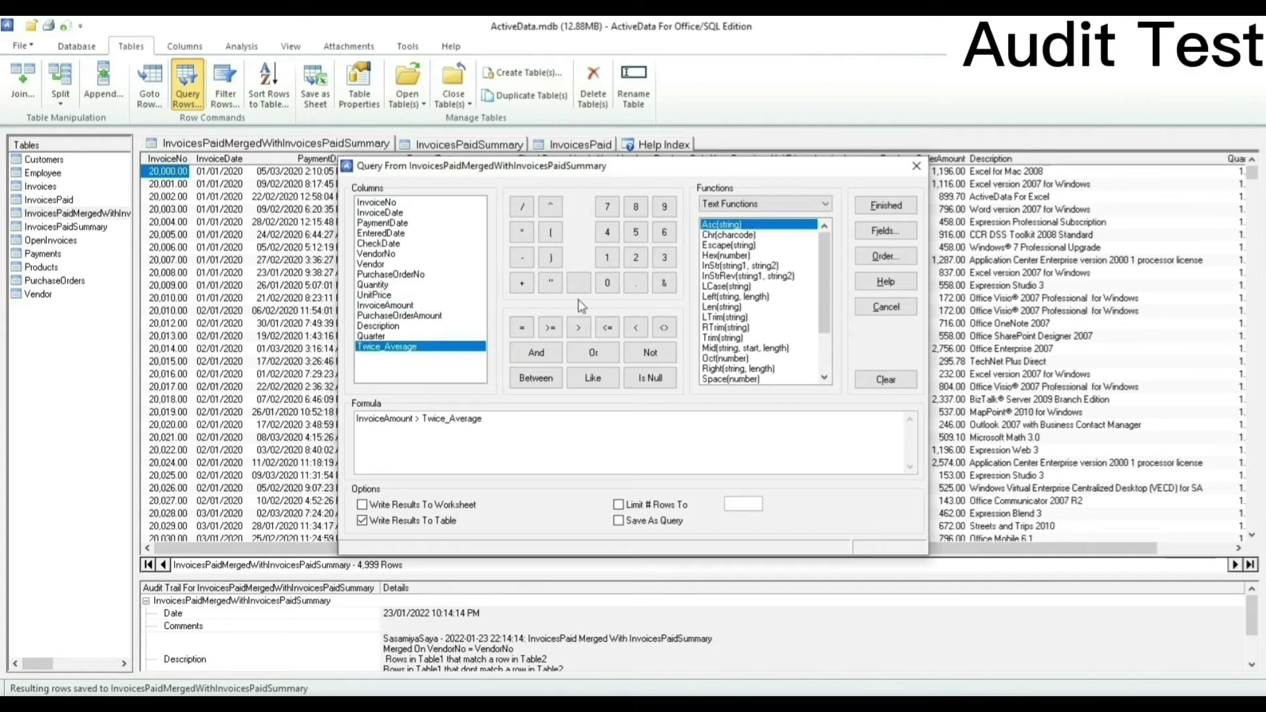
left_click(863, 207)
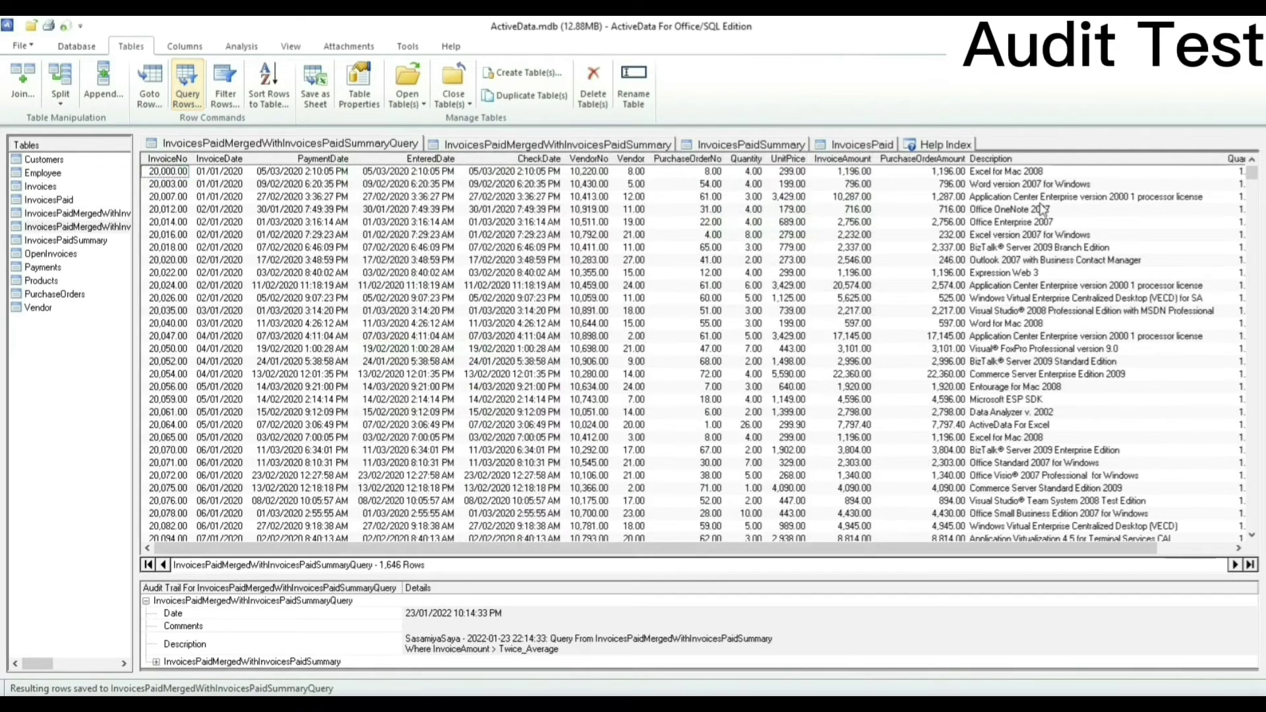
left_click_drag(663, 548, 740, 548)
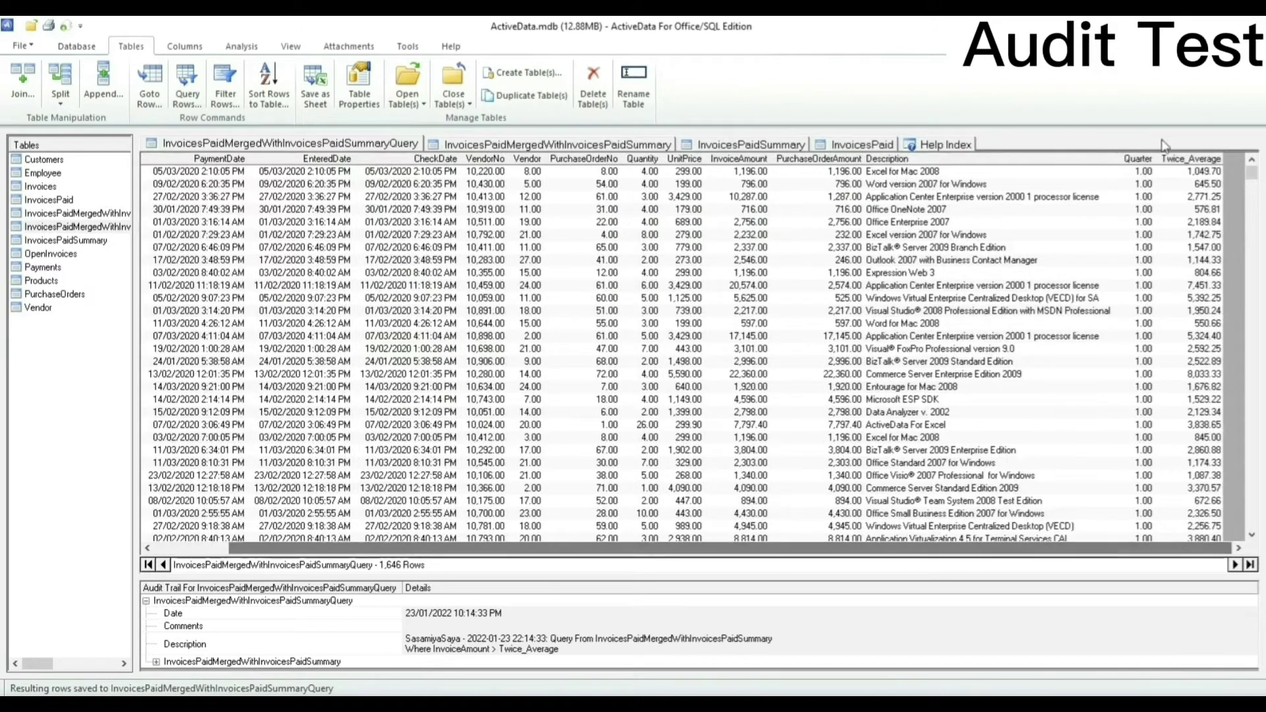
left_click(1190, 159)
left_click(739, 159)
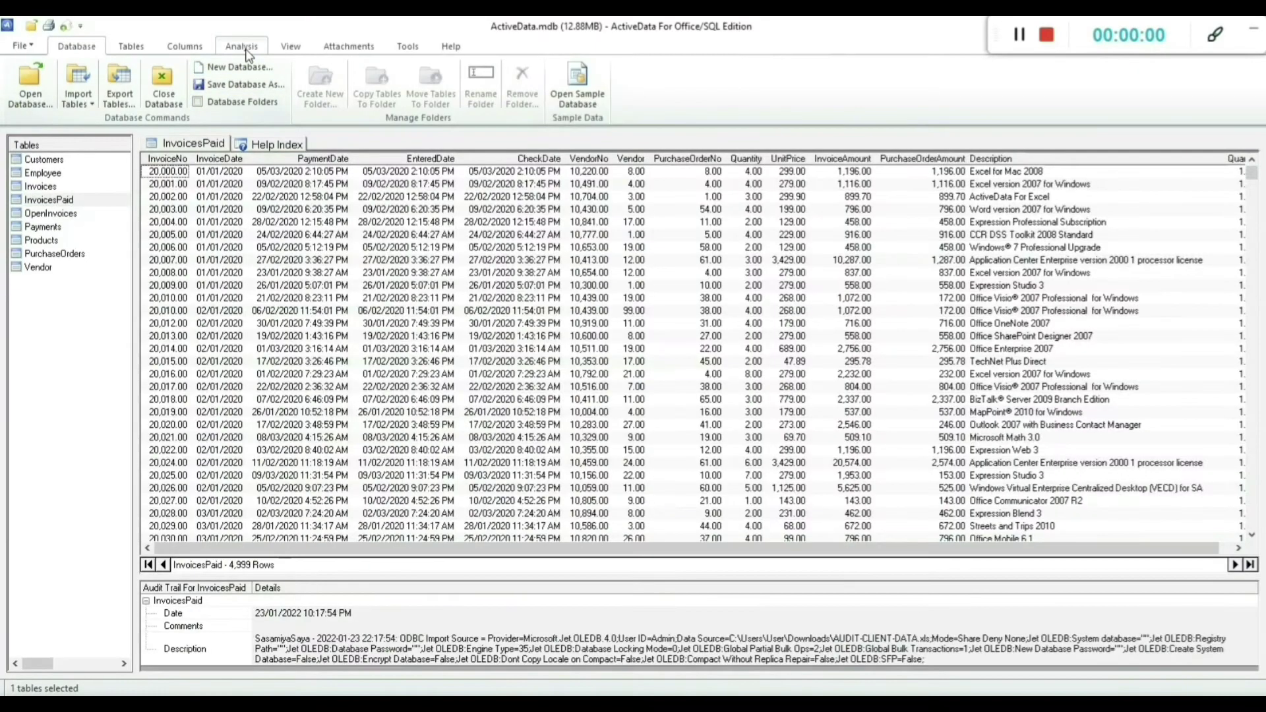
Set up a duplicate item analysis on InvoicesPaid with VendorNo, InvoiceNo and InvoiceAmount compared as Same
left_click(237, 47)
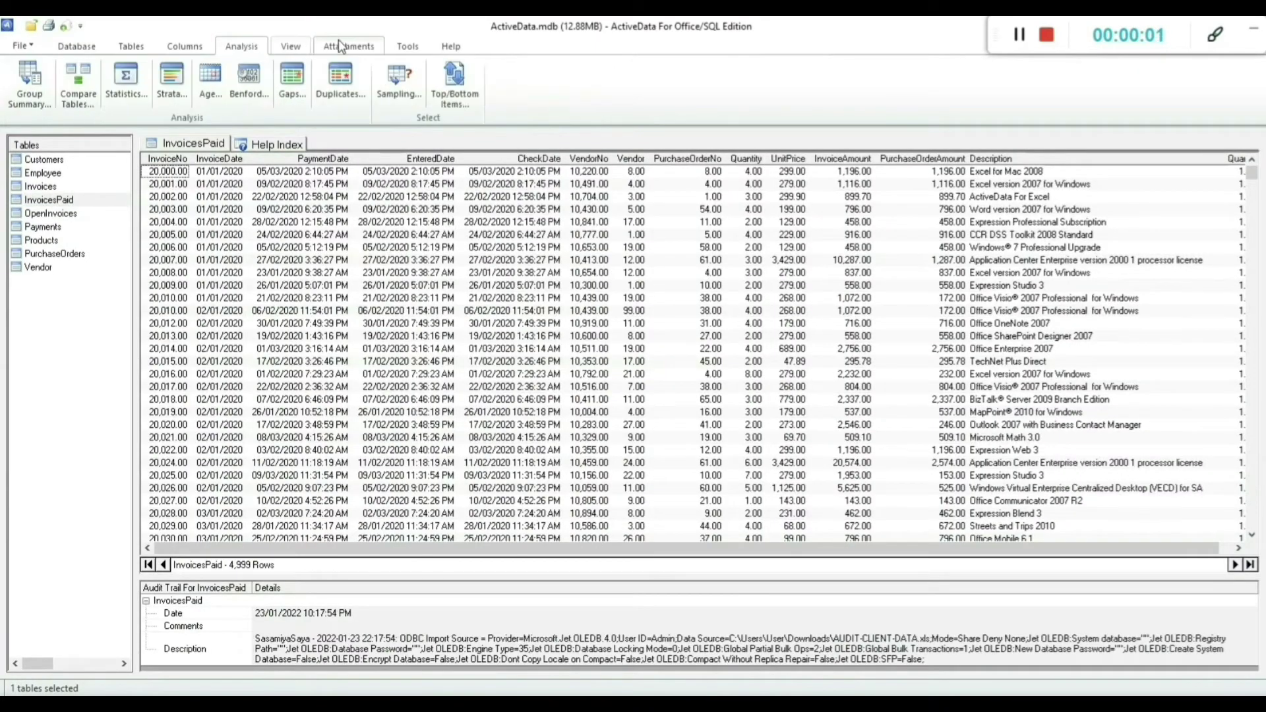
left_click(343, 66)
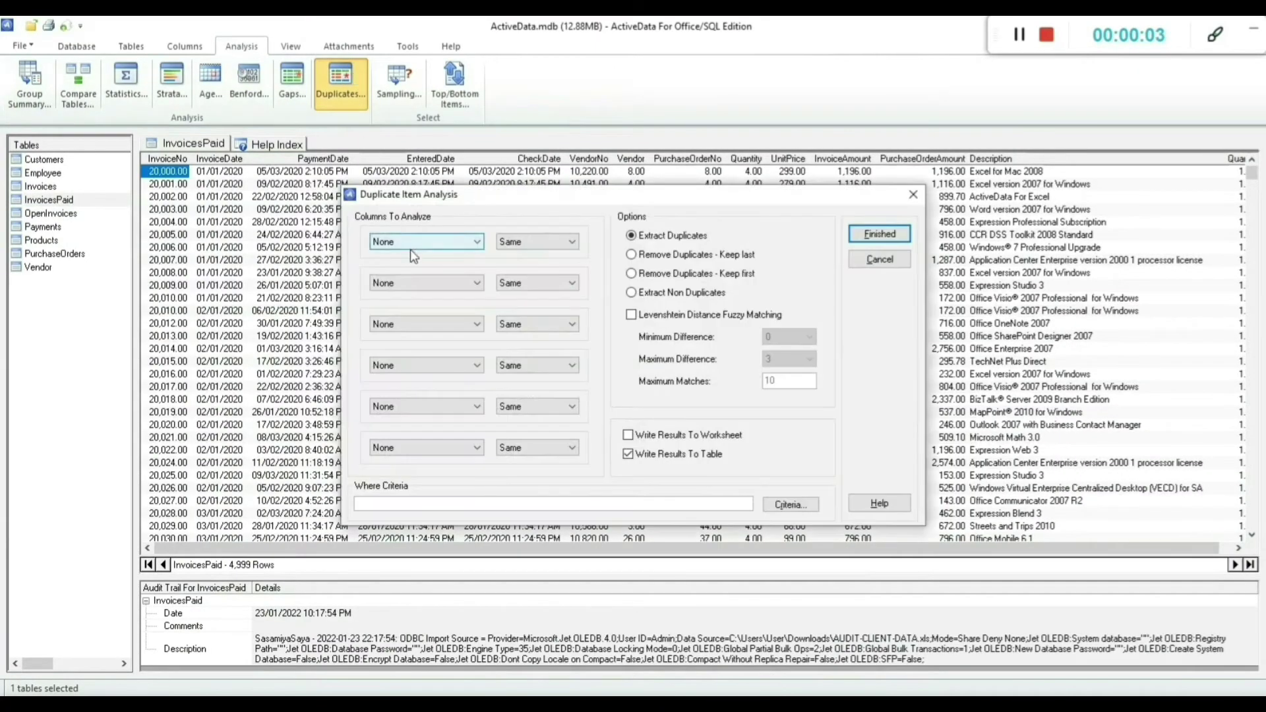
left_click(410, 249)
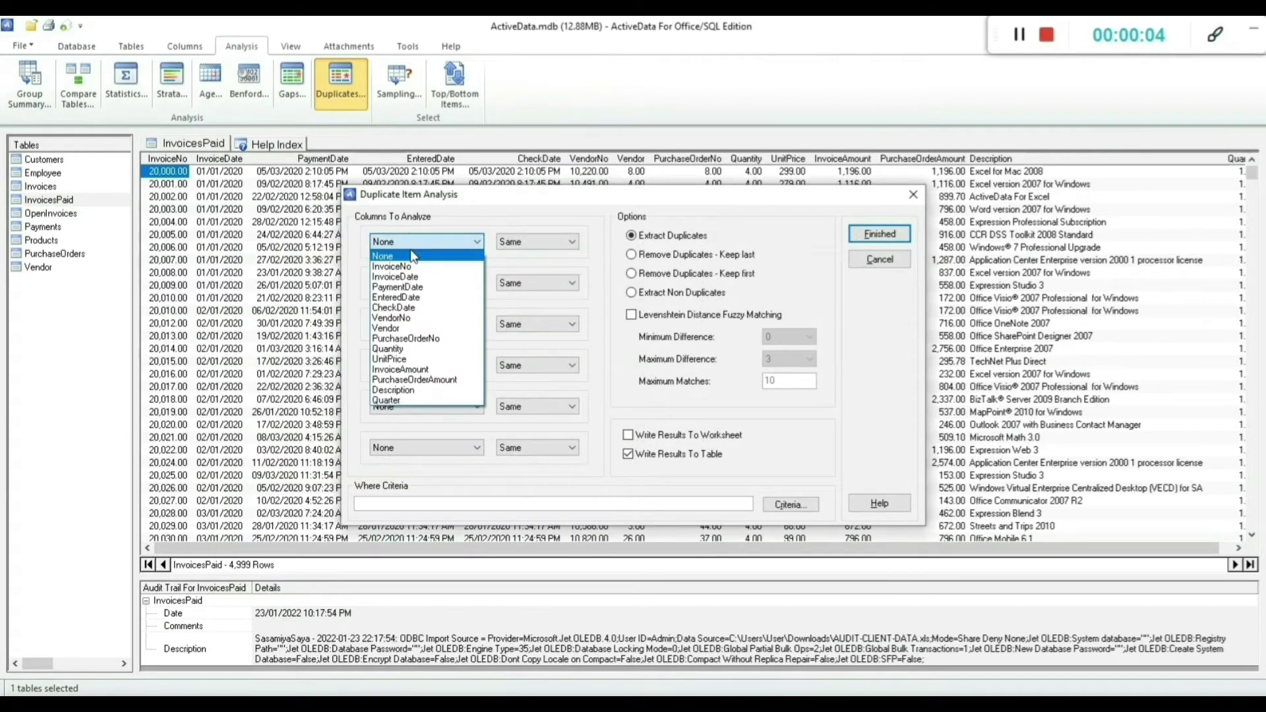
left_click(409, 318)
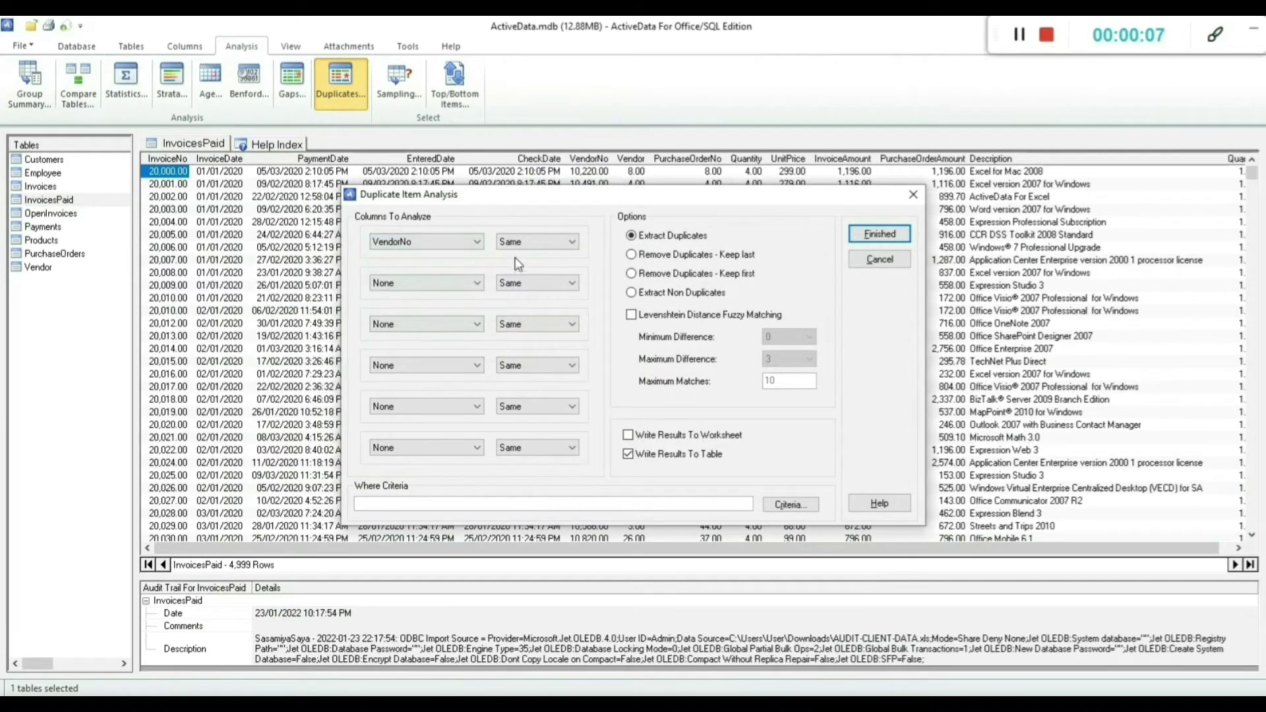
left_click(432, 283)
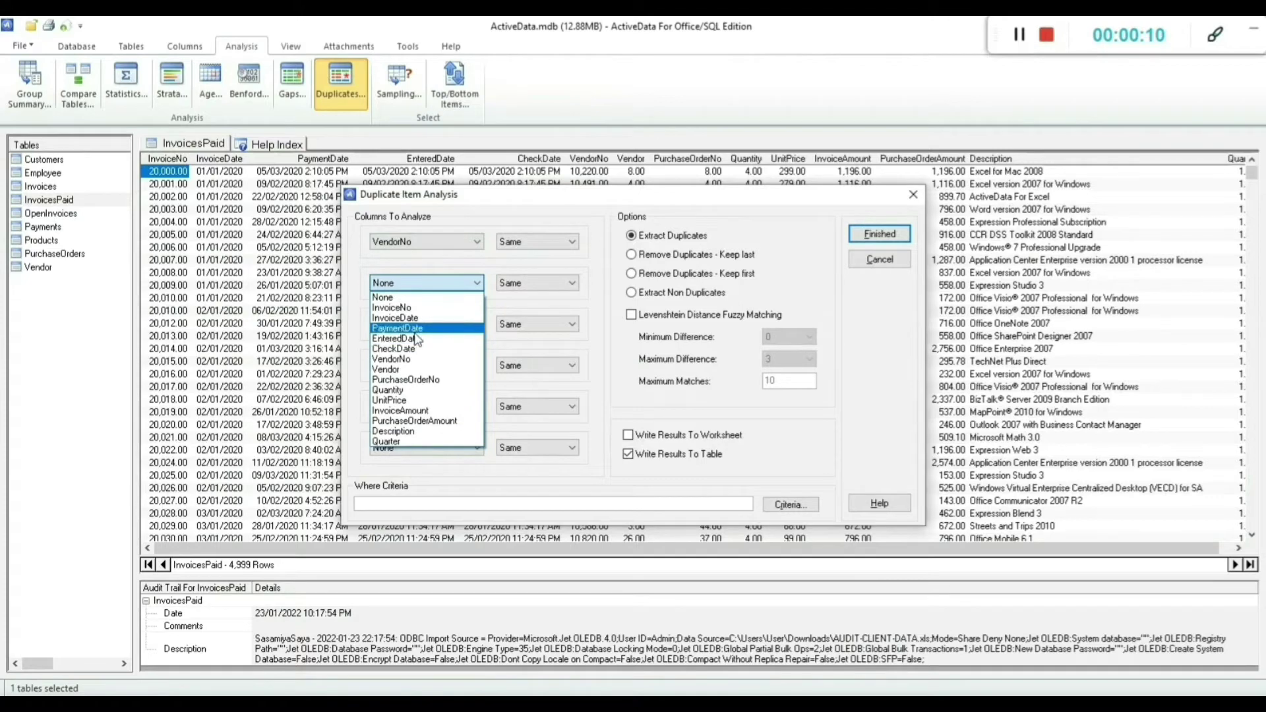
left_click(395, 307)
left_click(436, 328)
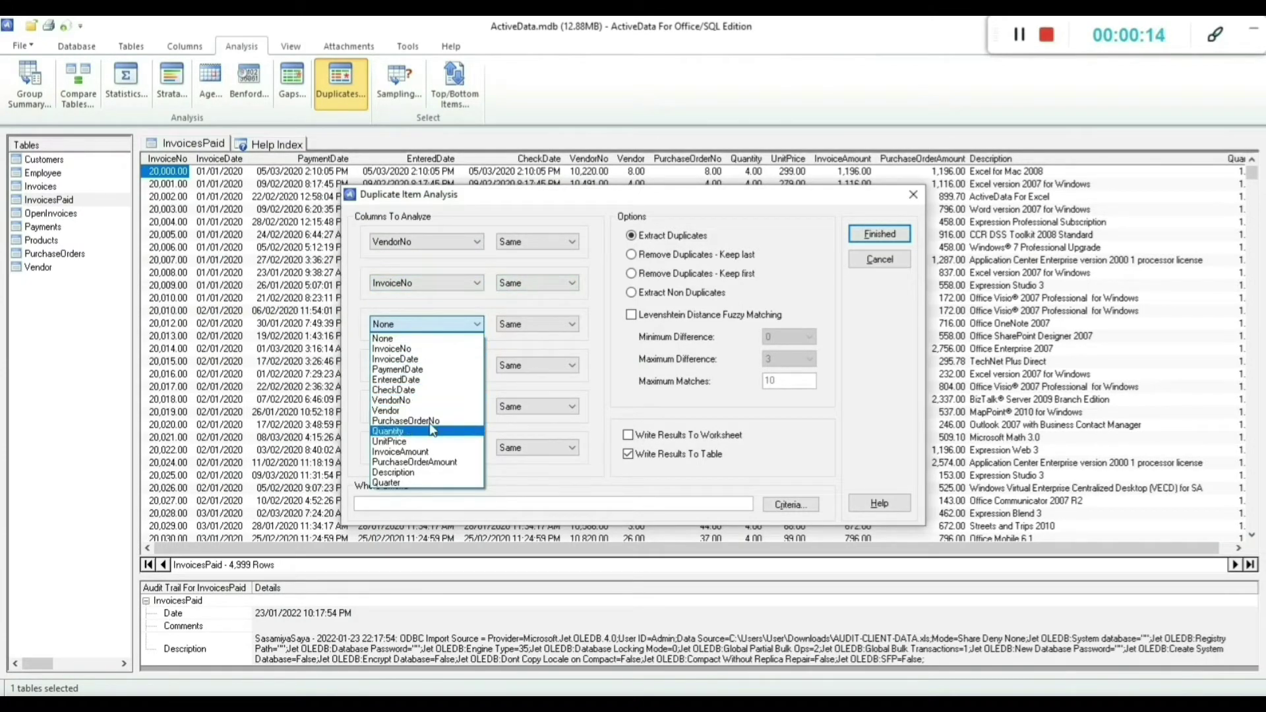
left_click(428, 451)
Add VendorNo and InvoiceNo as further columns to analyze in the duplicate analysis, both compared as Different
left_click(450, 368)
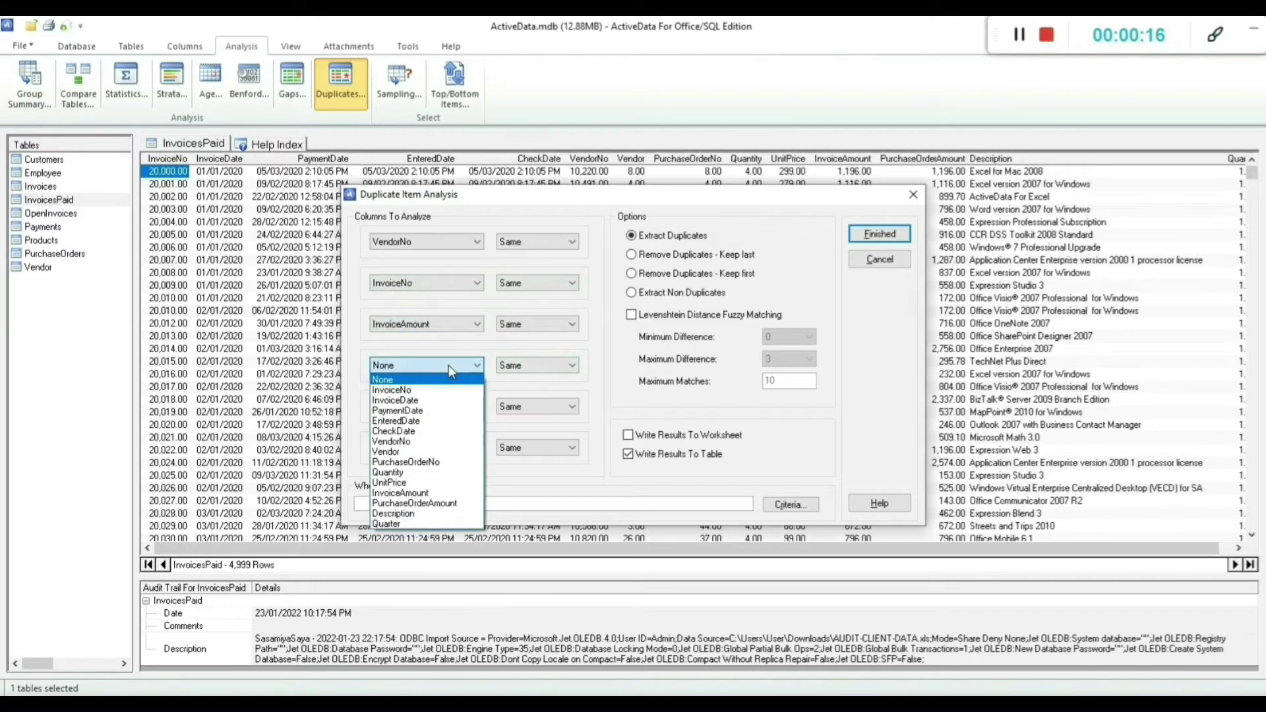
left_click(429, 446)
left_click(544, 367)
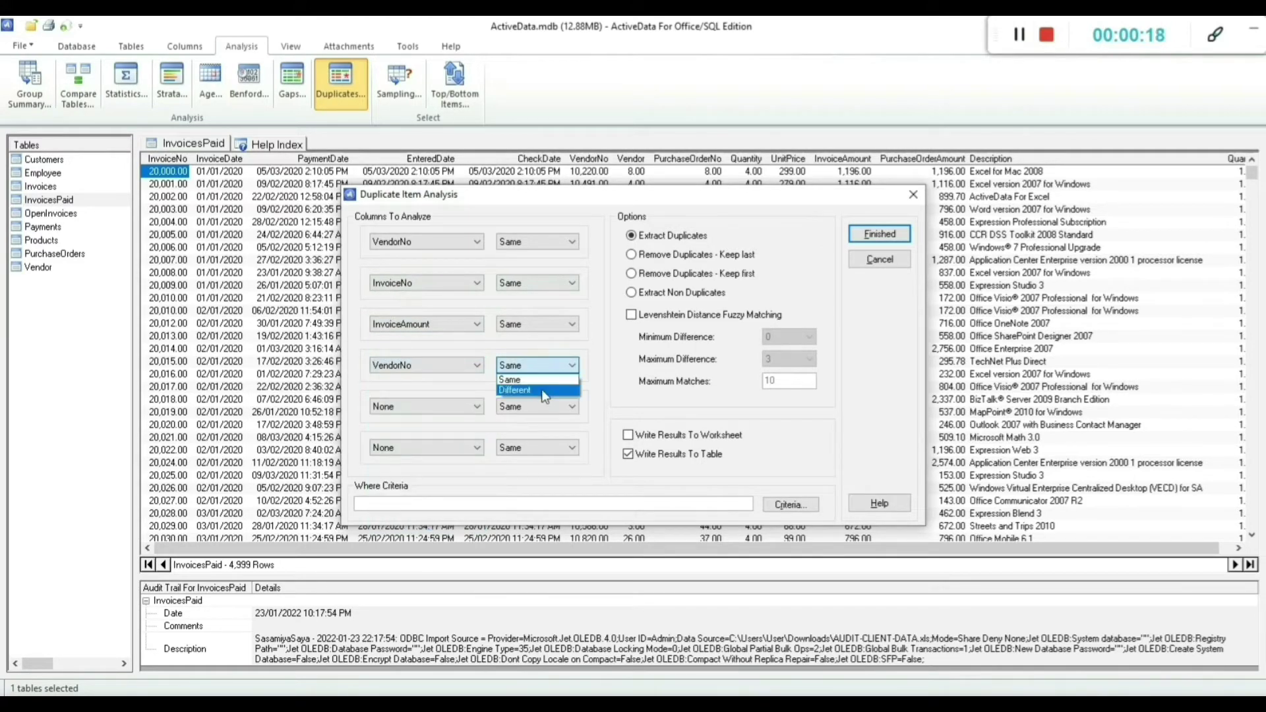
left_click(528, 382)
left_click(439, 405)
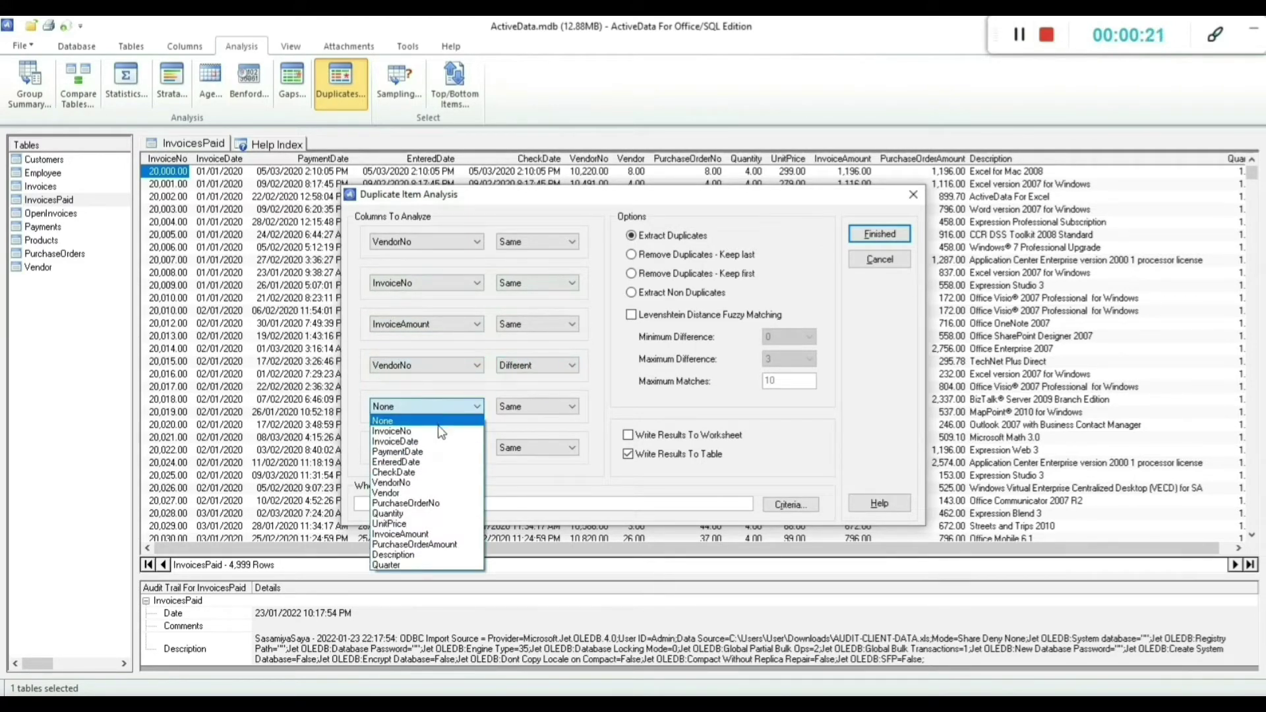
left_click(396, 431)
left_click(521, 407)
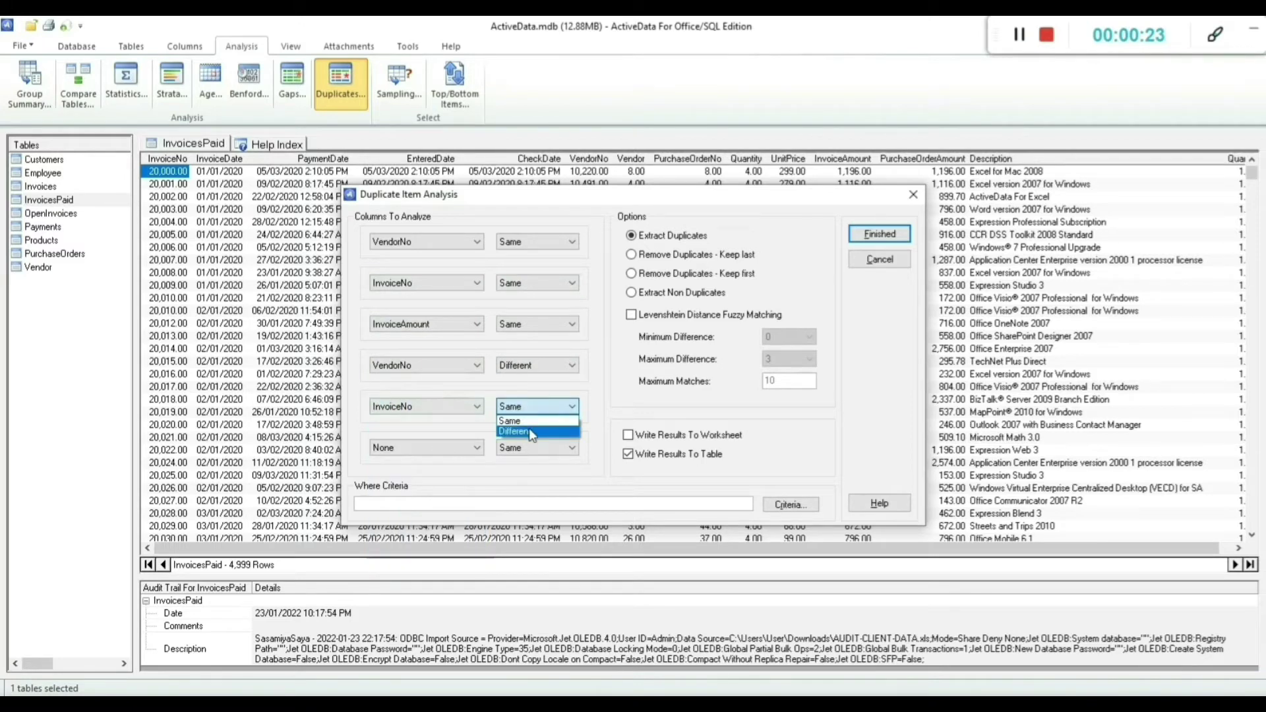
left_click(526, 430)
Add InvoiceAmount compared as Different and run the duplicate extraction with results written to a table
left_click(439, 449)
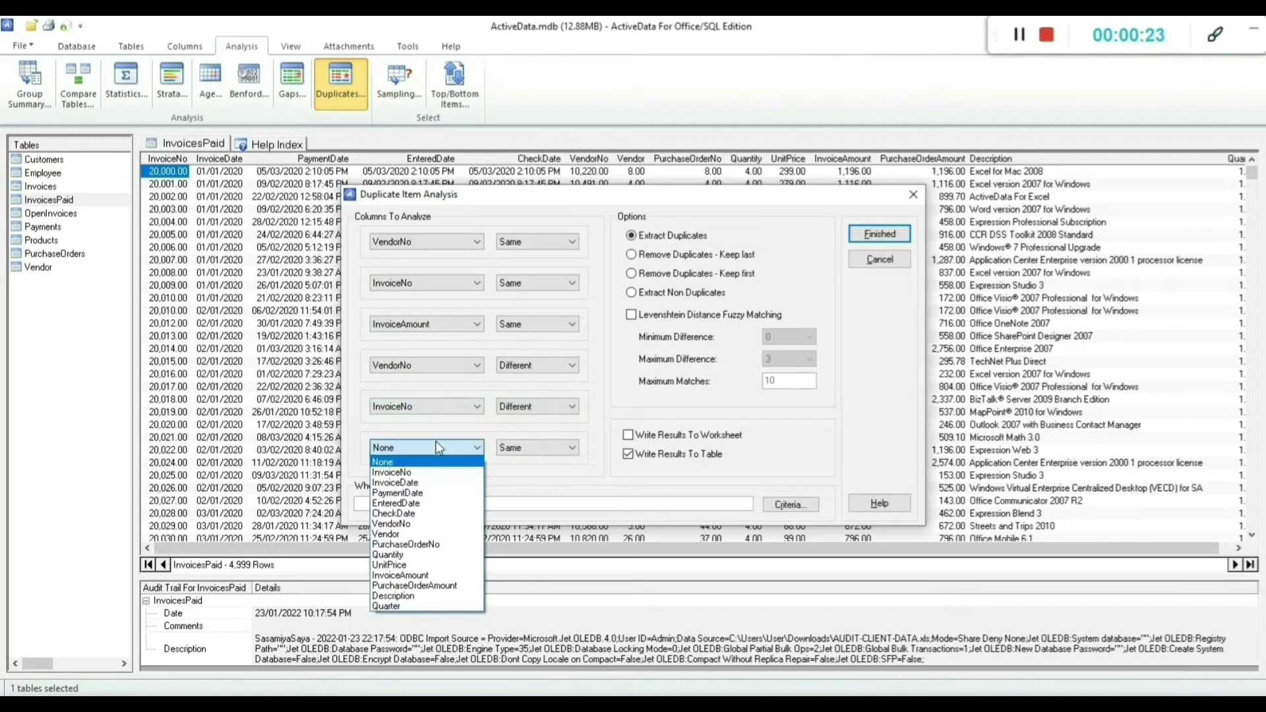
left_click(410, 578)
left_click(555, 449)
left_click(557, 474)
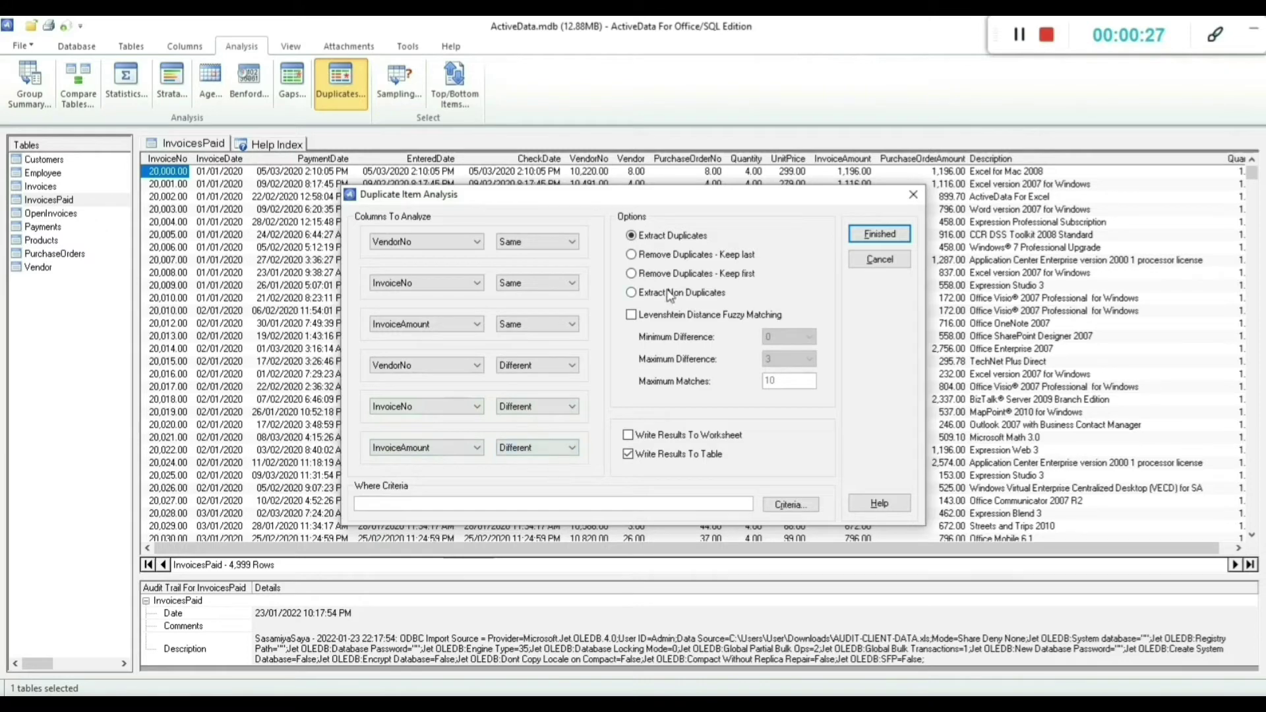
left_click(880, 234)
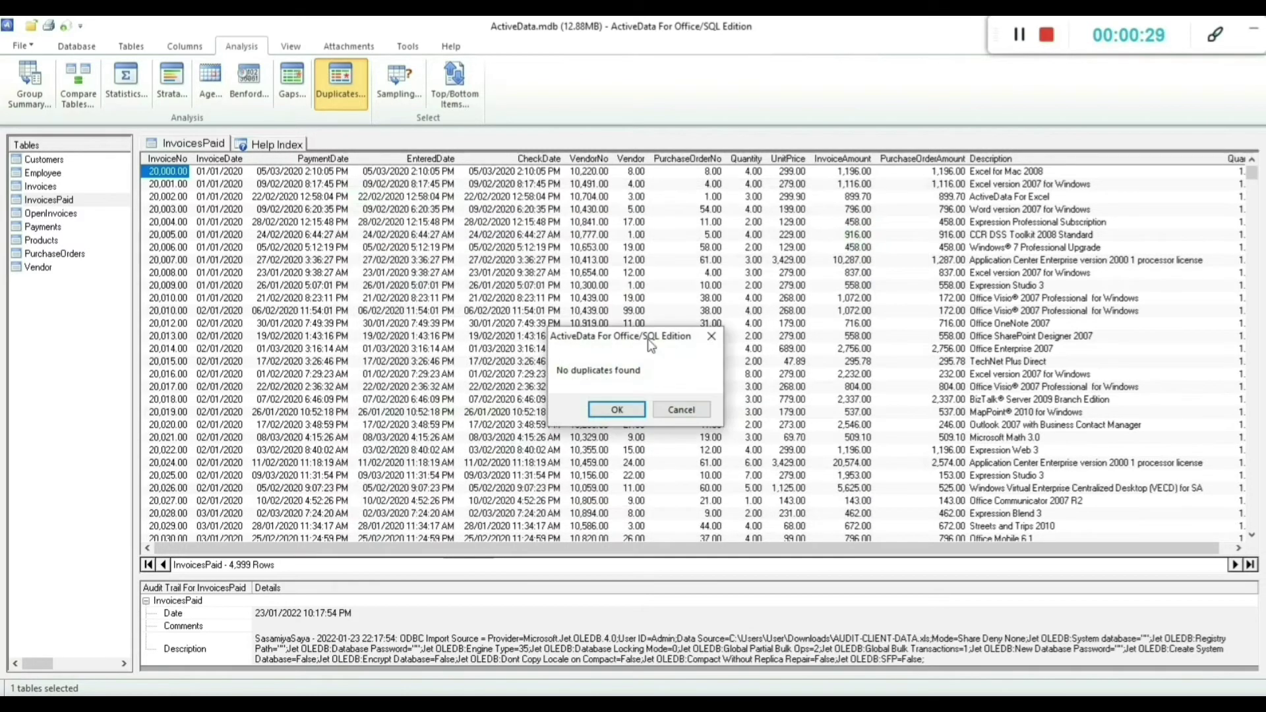
left_click(615, 409)
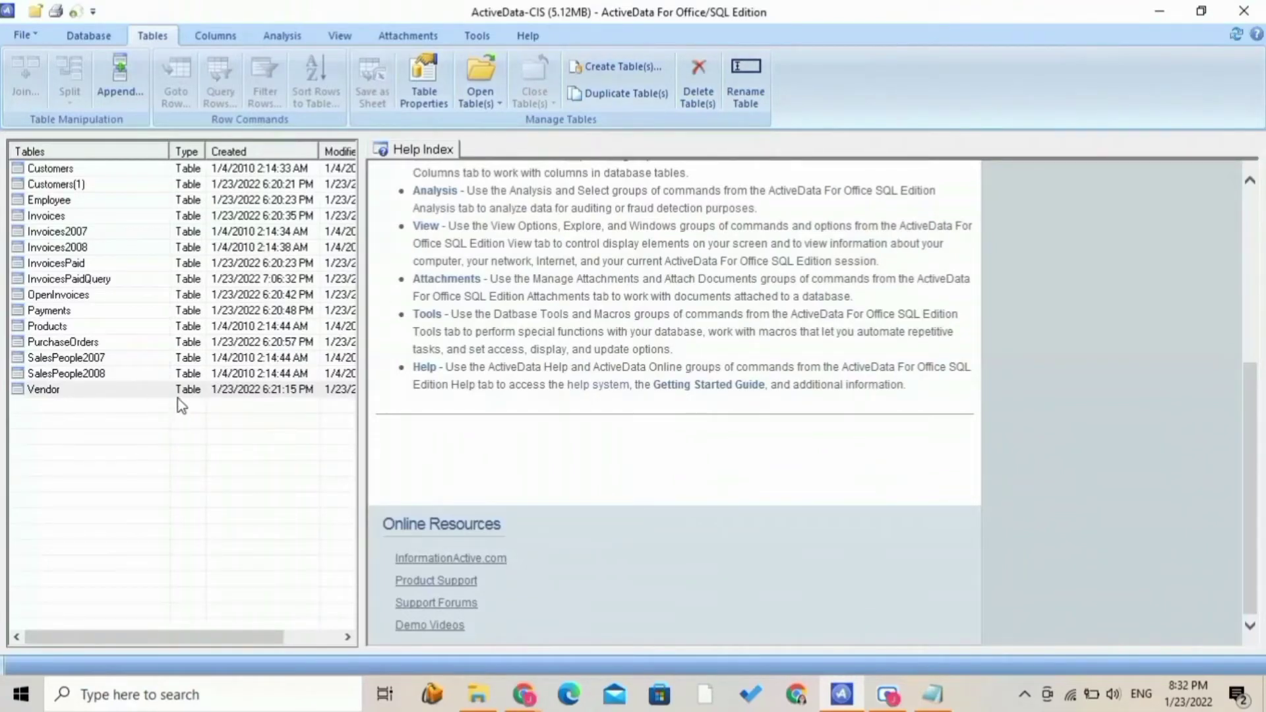
Open the Vendor table in the ActiveData-CIS database and set up a join with the Employee table
double_click(173, 390)
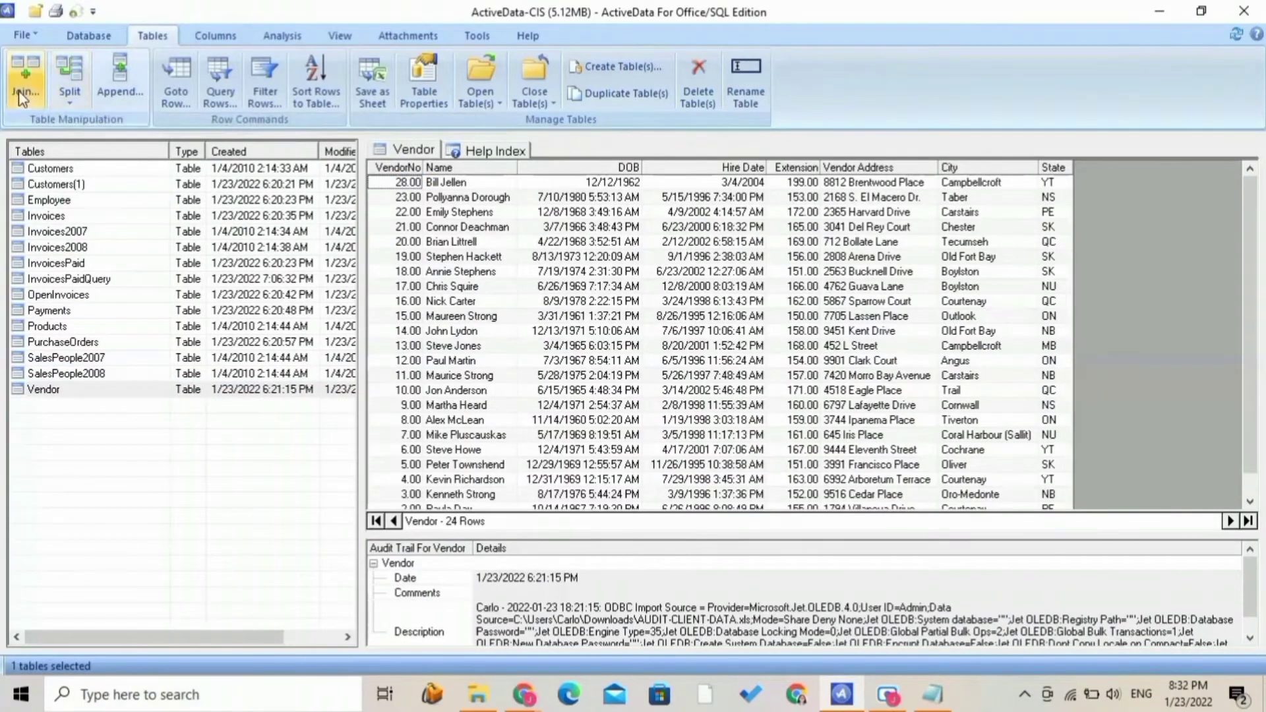
left_click(19, 93)
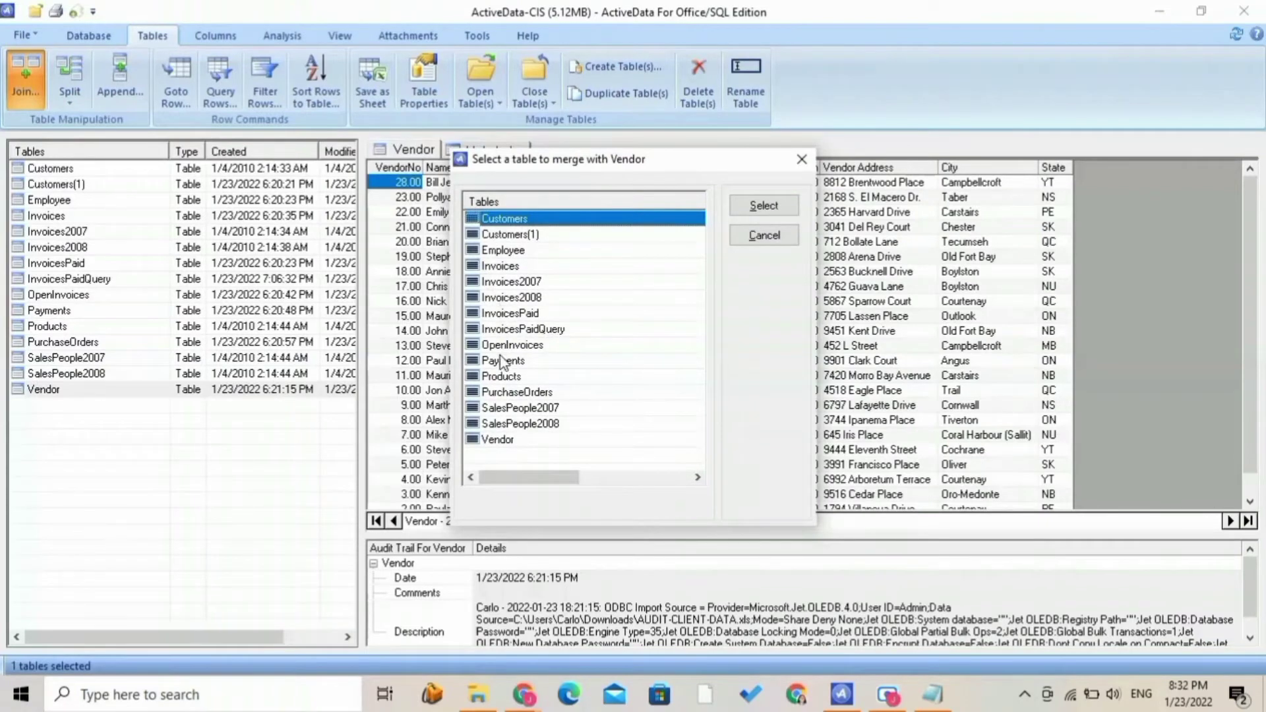
left_click(557, 253)
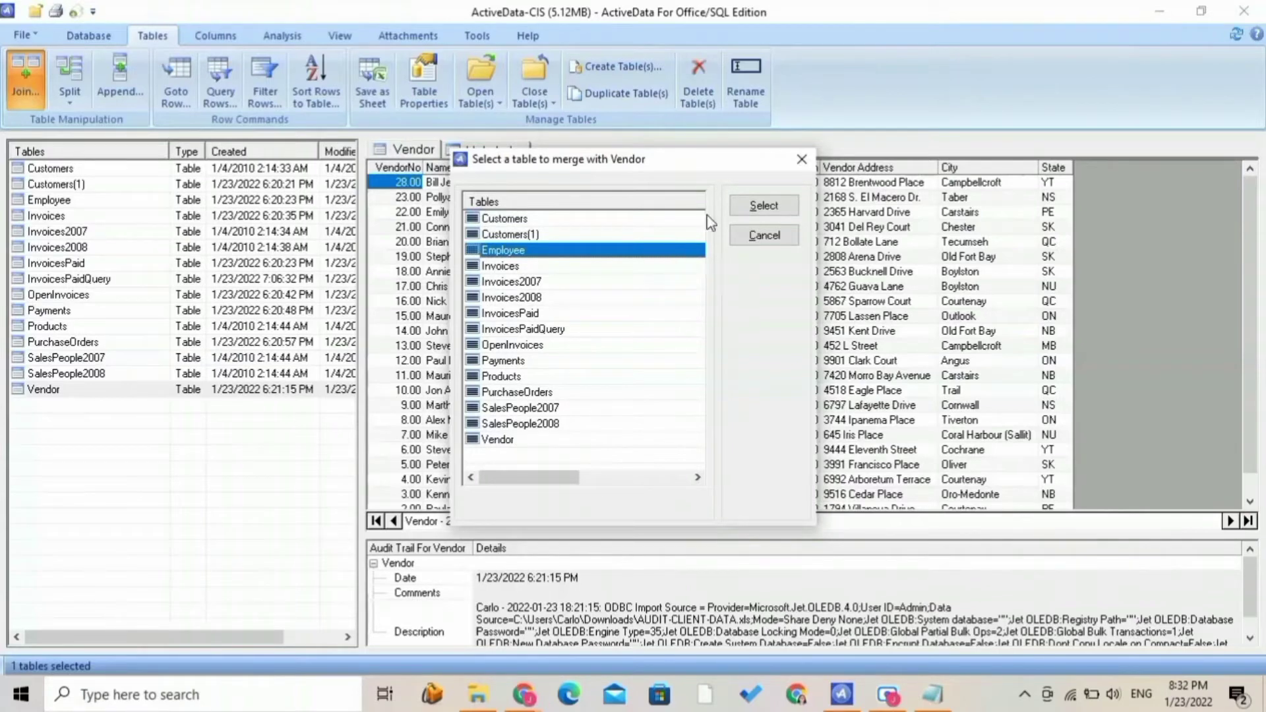
left_click(763, 205)
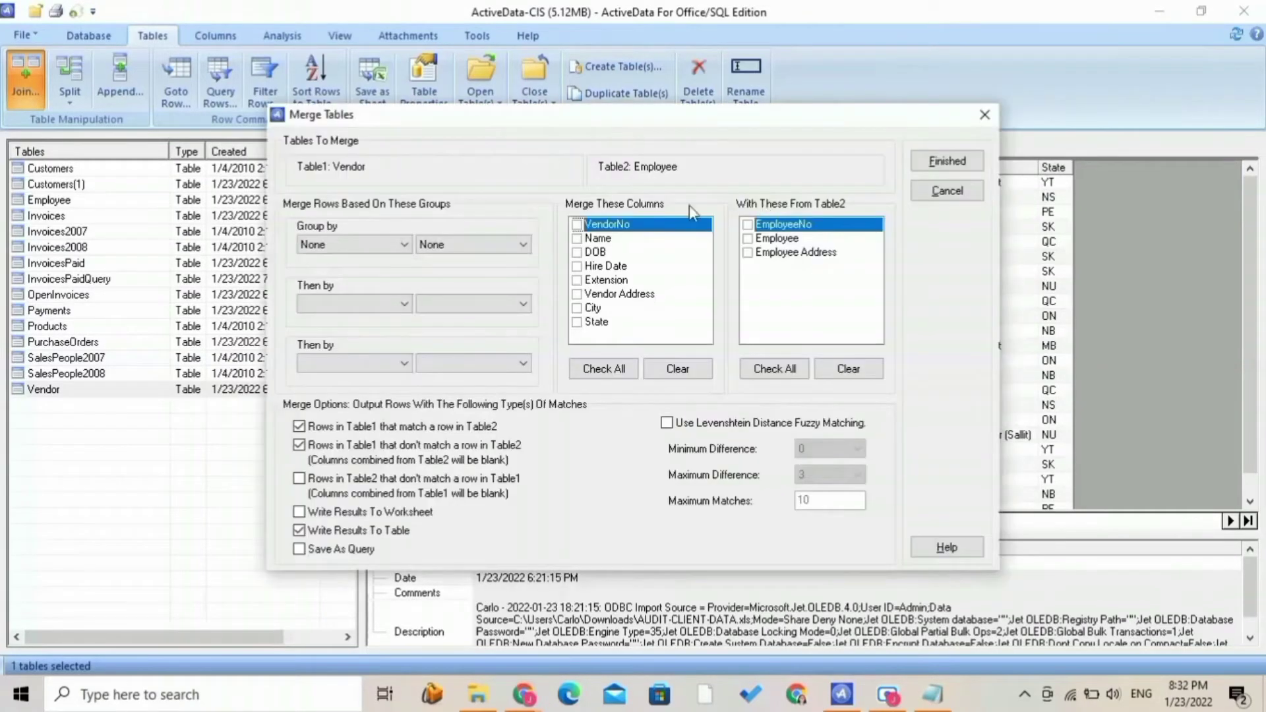
Match the Vendor and Employee rows by Vendor Address and Employee Address
left_click(362, 252)
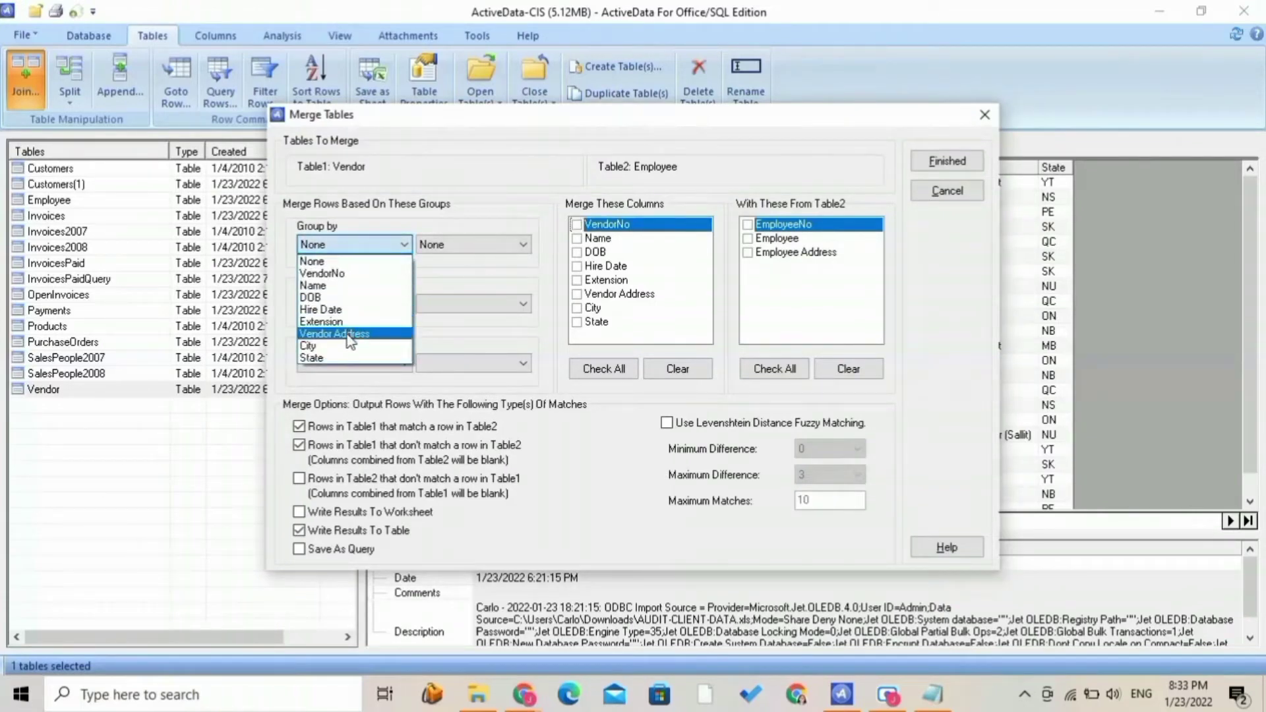
left_click(356, 338)
left_click(454, 245)
left_click(454, 293)
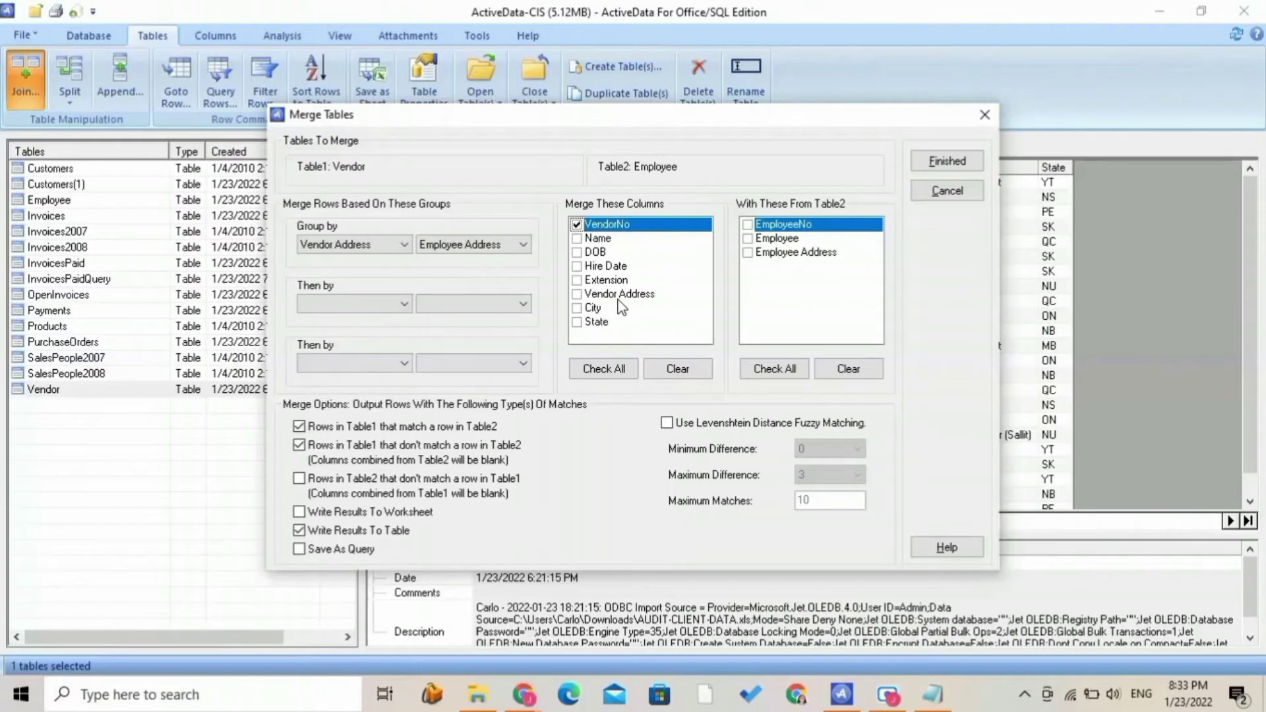
Include VendorNo and Vendor Address from Vendor, and EmployeeNo and Employee Address from Employee, in the merged output
left_click(645, 294)
left_click(632, 279)
left_click(636, 294)
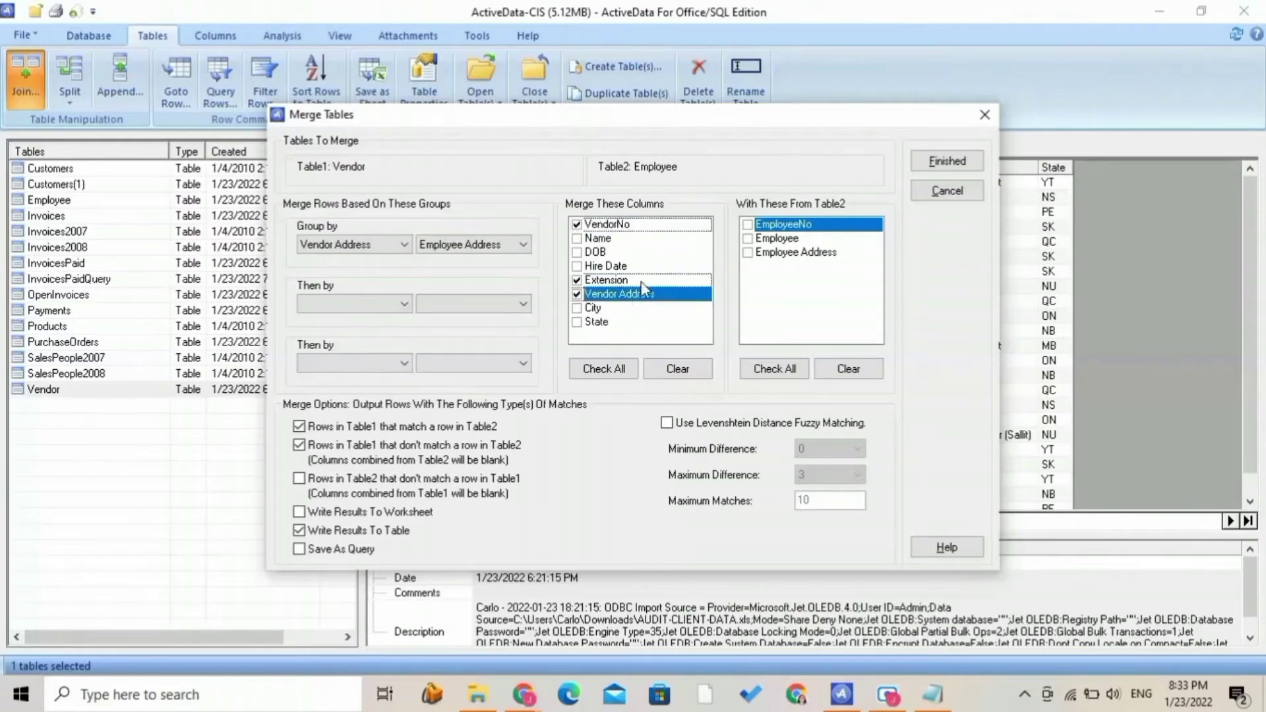
left_click(670, 279)
left_click(816, 227)
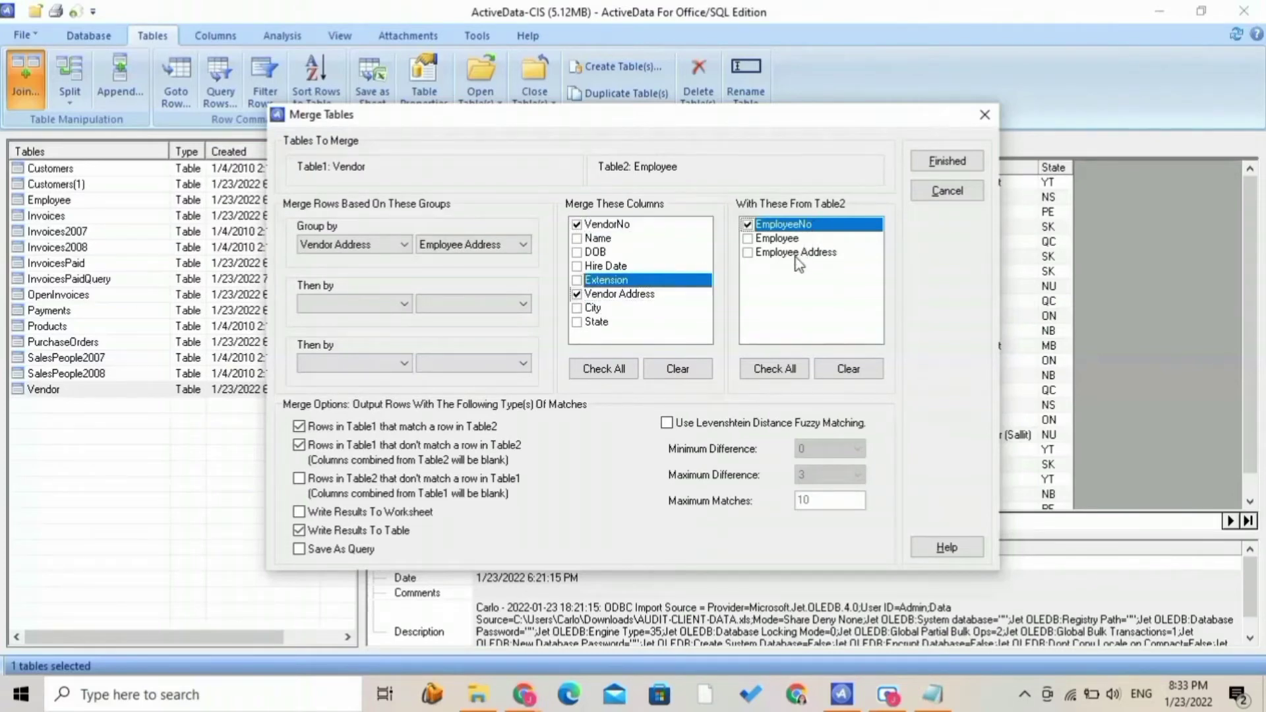
double_click(796, 256)
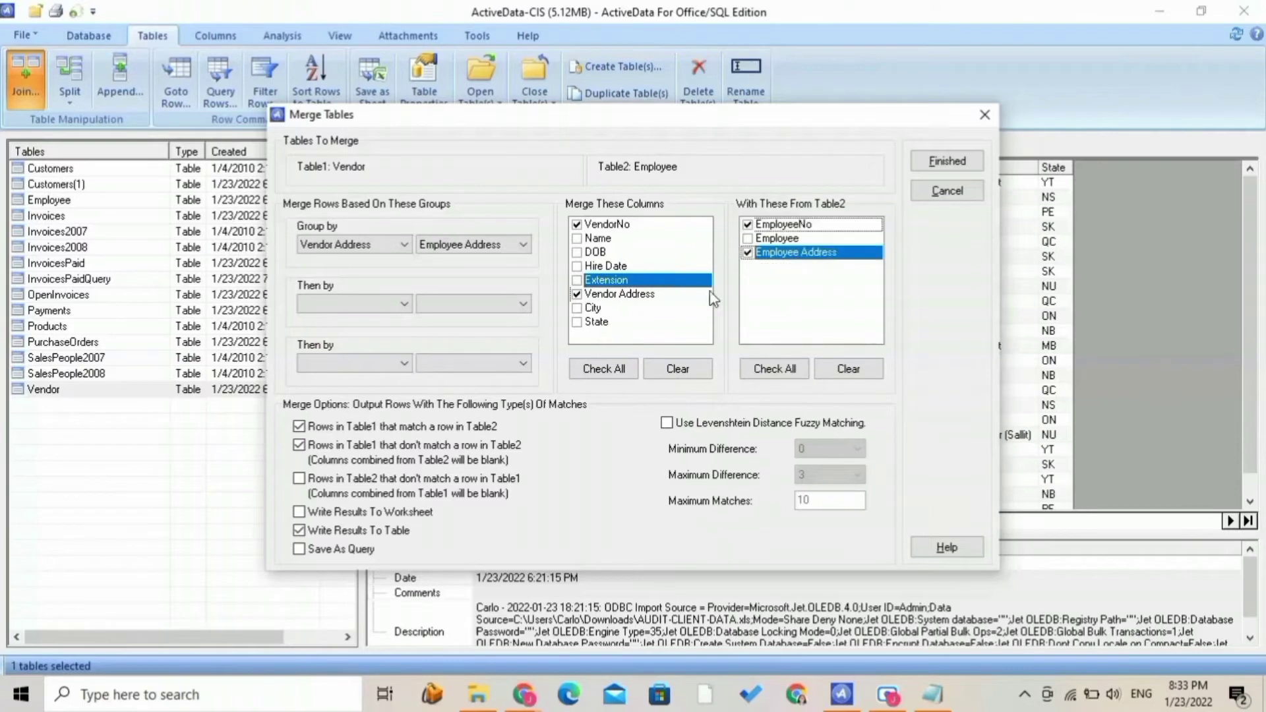
Exclude Vendor rows without an Employee match and enable Levenshtein fuzzy matching with a maximum difference of 6
left_click(305, 450)
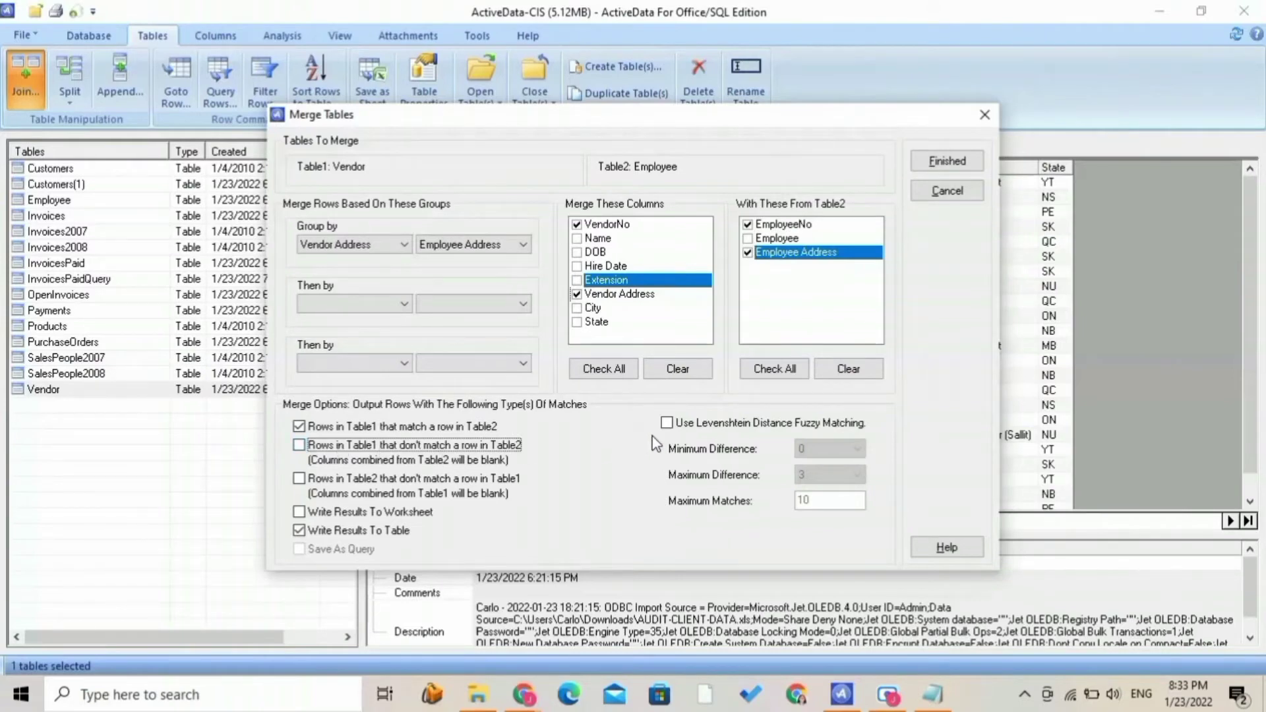
left_click(679, 429)
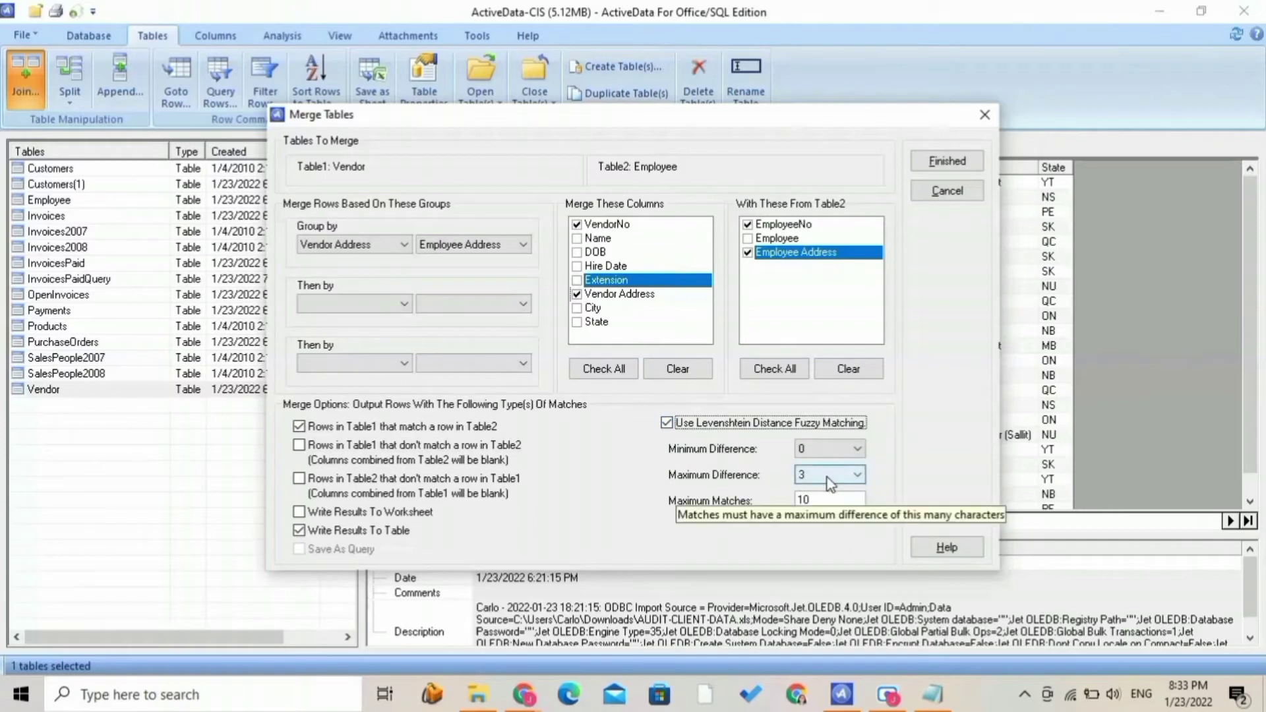
left_click(821, 476)
left_click(815, 553)
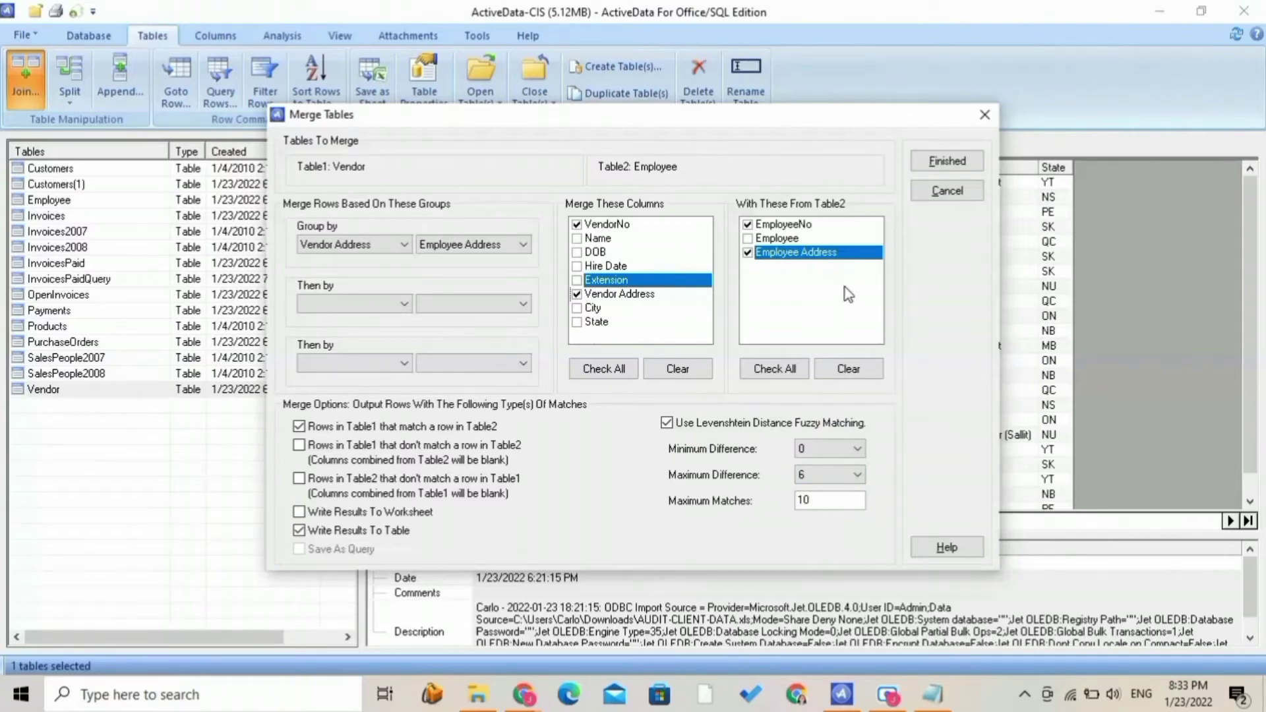
Run the fuzzy merge into a table and review the matched vendor and employee addresses
left_click(927, 164)
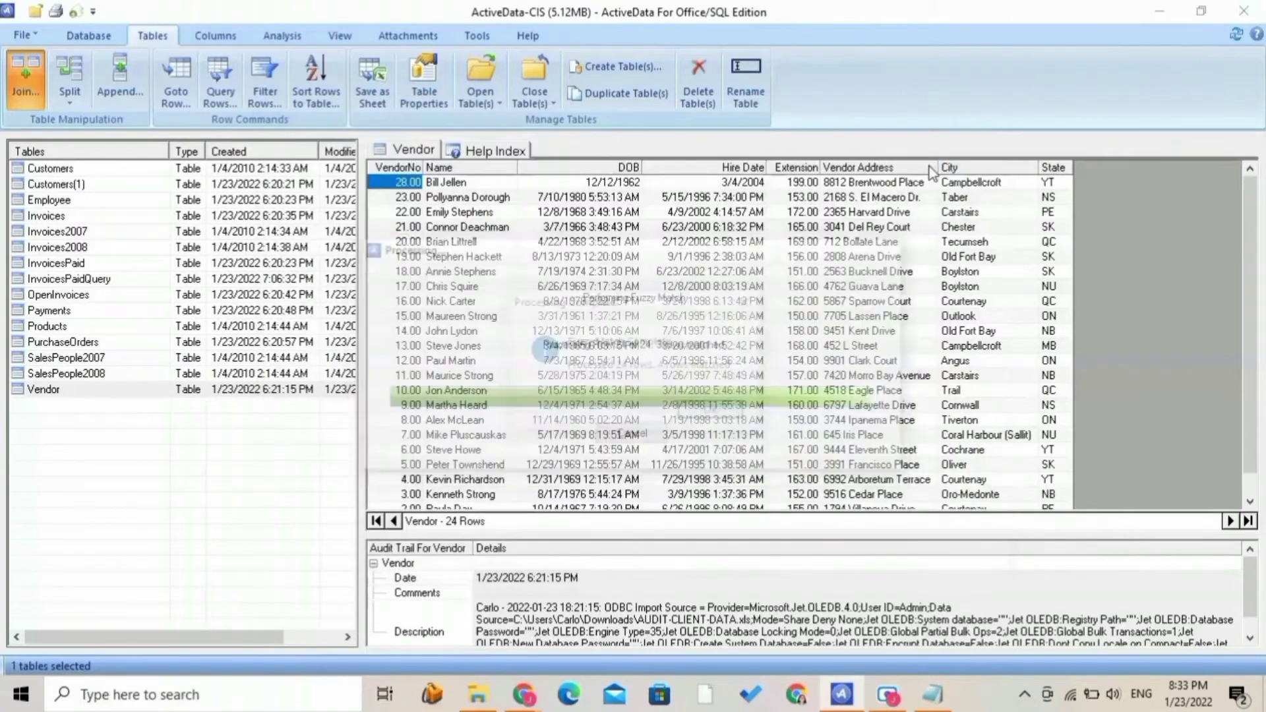
left_click(705, 414)
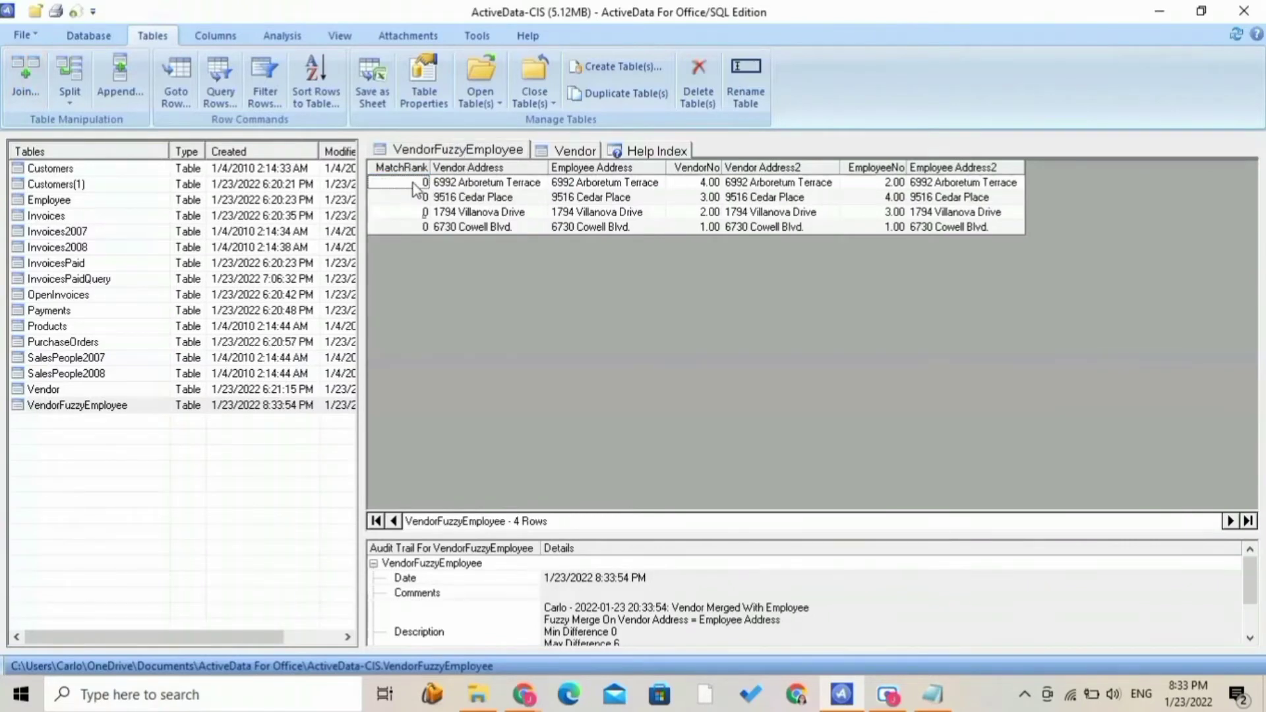
left_click_drag(493, 186, 502, 216)
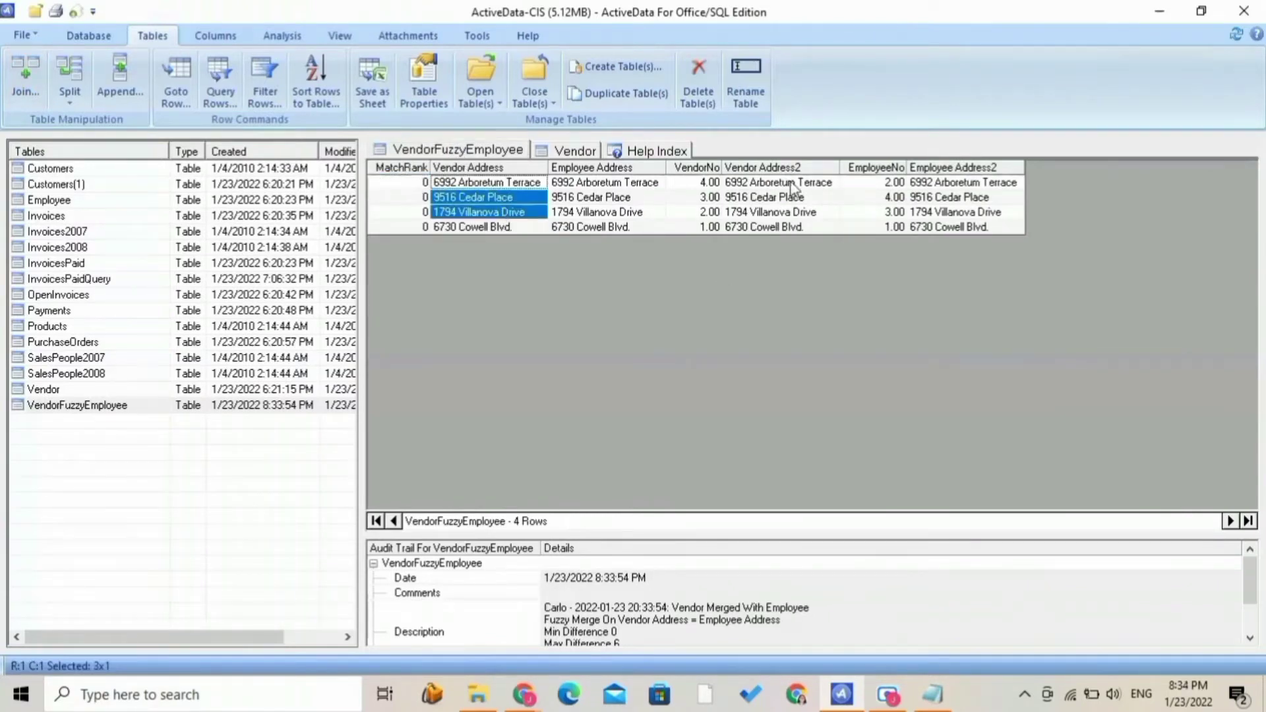
left_click_drag(930, 185, 929, 230)
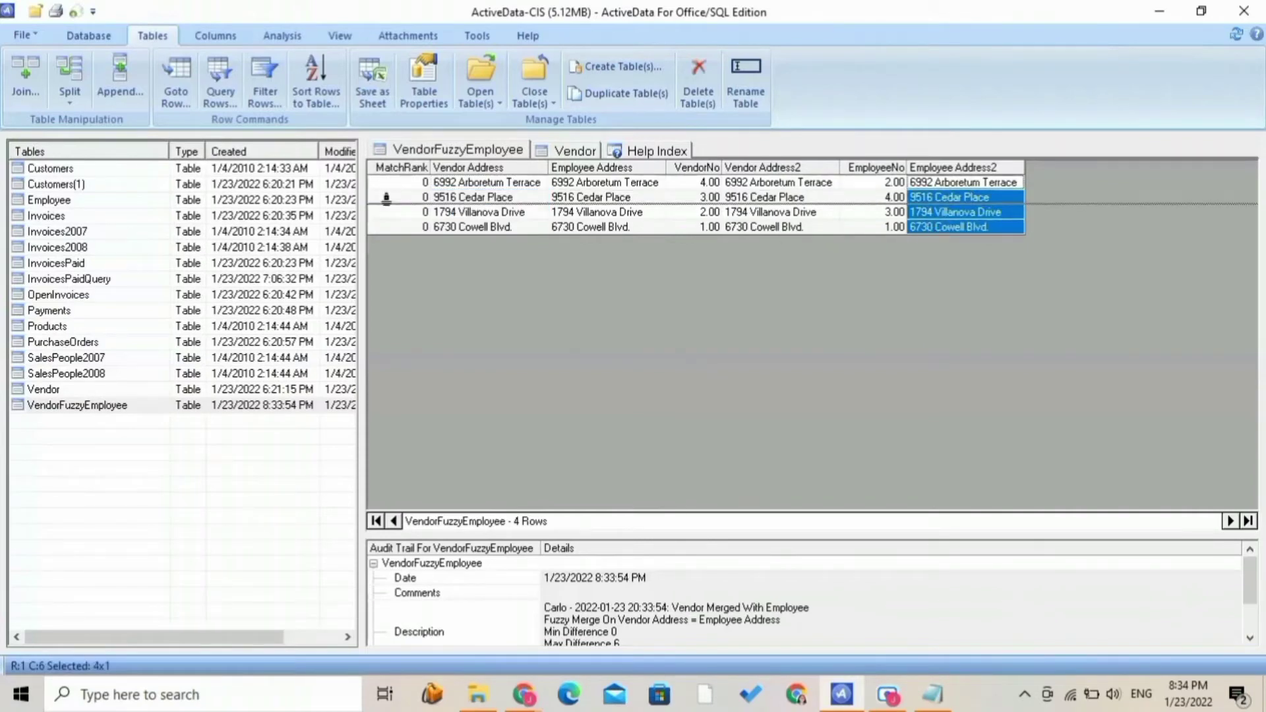
left_click_drag(397, 184, 408, 221)
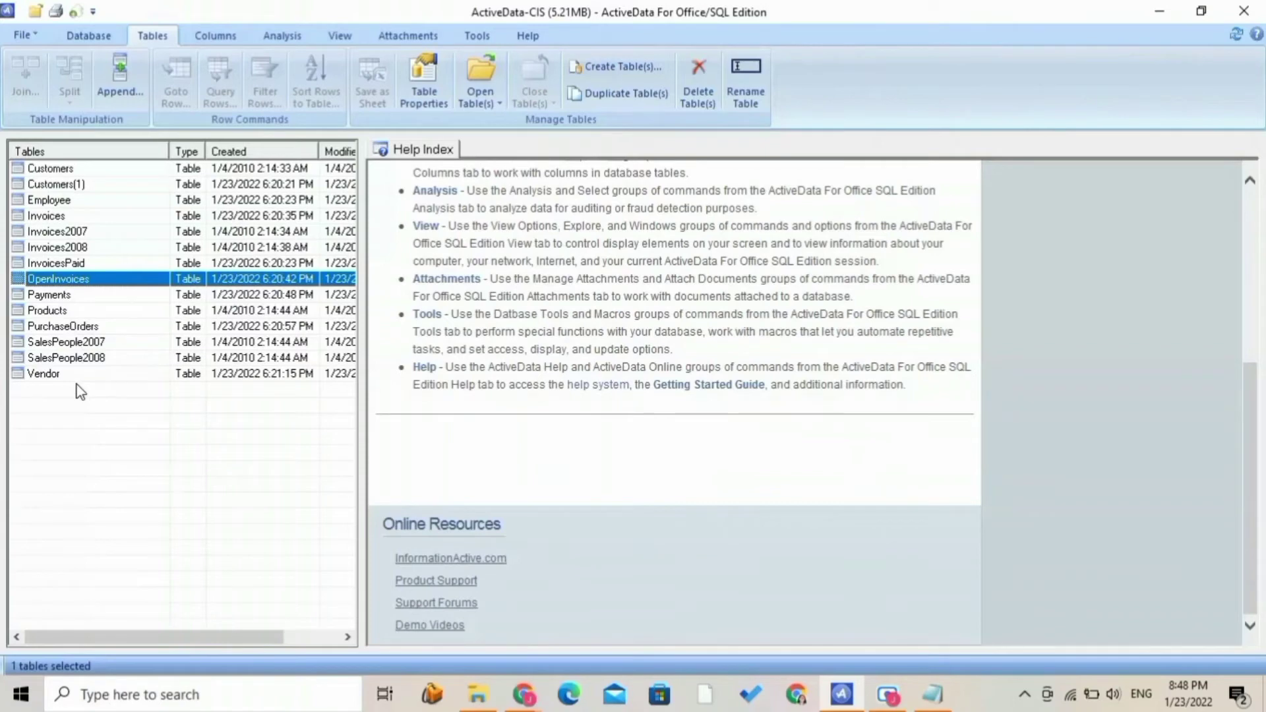
Open the InvoicesPaid table and start a row query with the condition InvoiceDate < #2020,06,01# AND
double_click(99, 262)
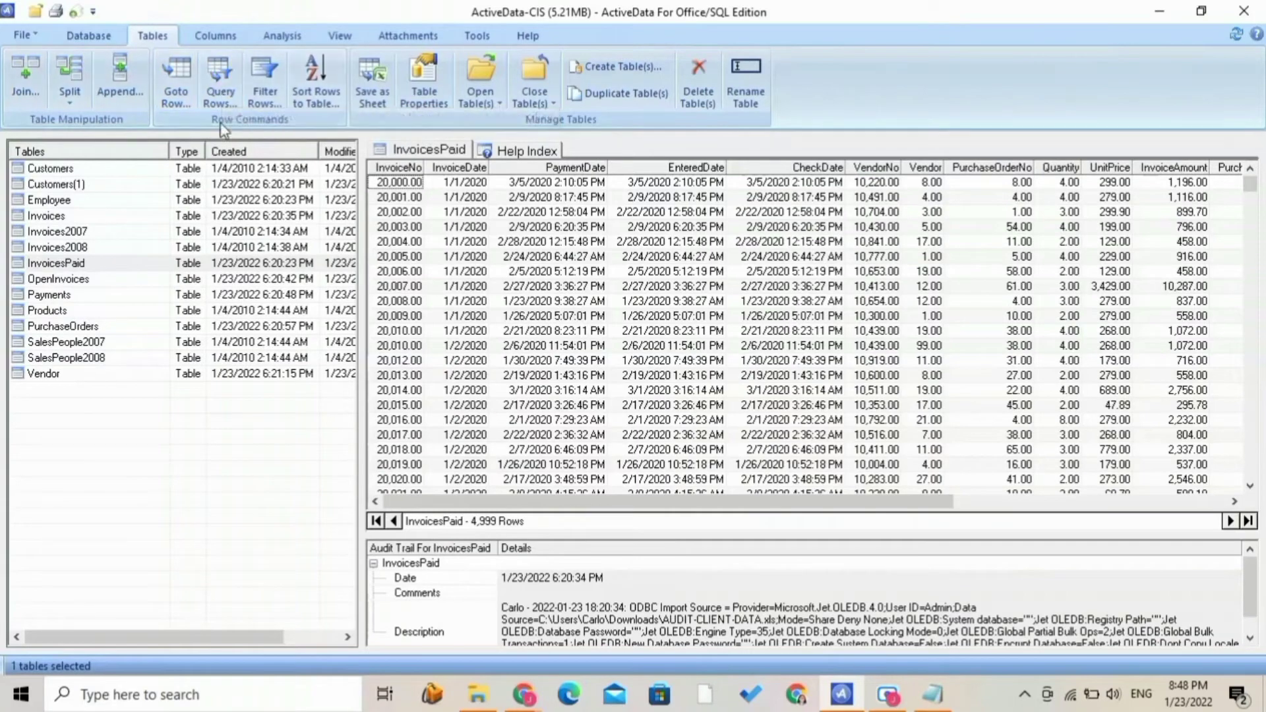
left_click(220, 84)
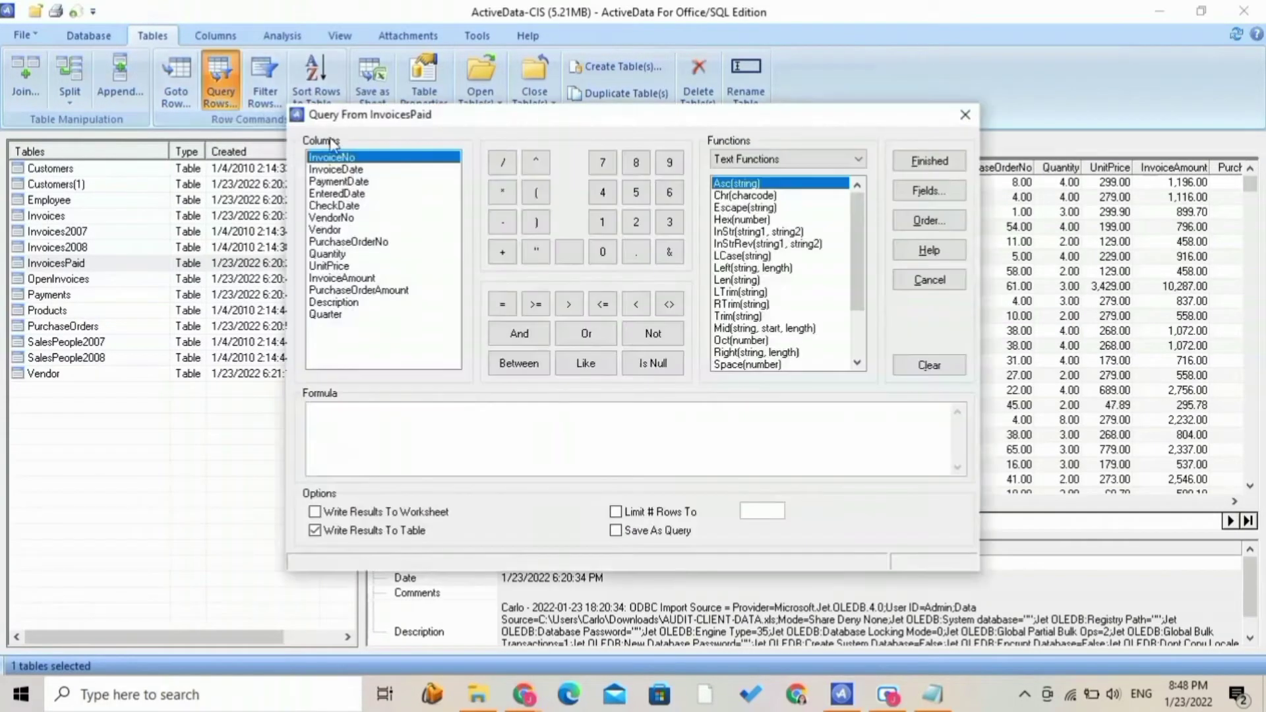
left_click(367, 173)
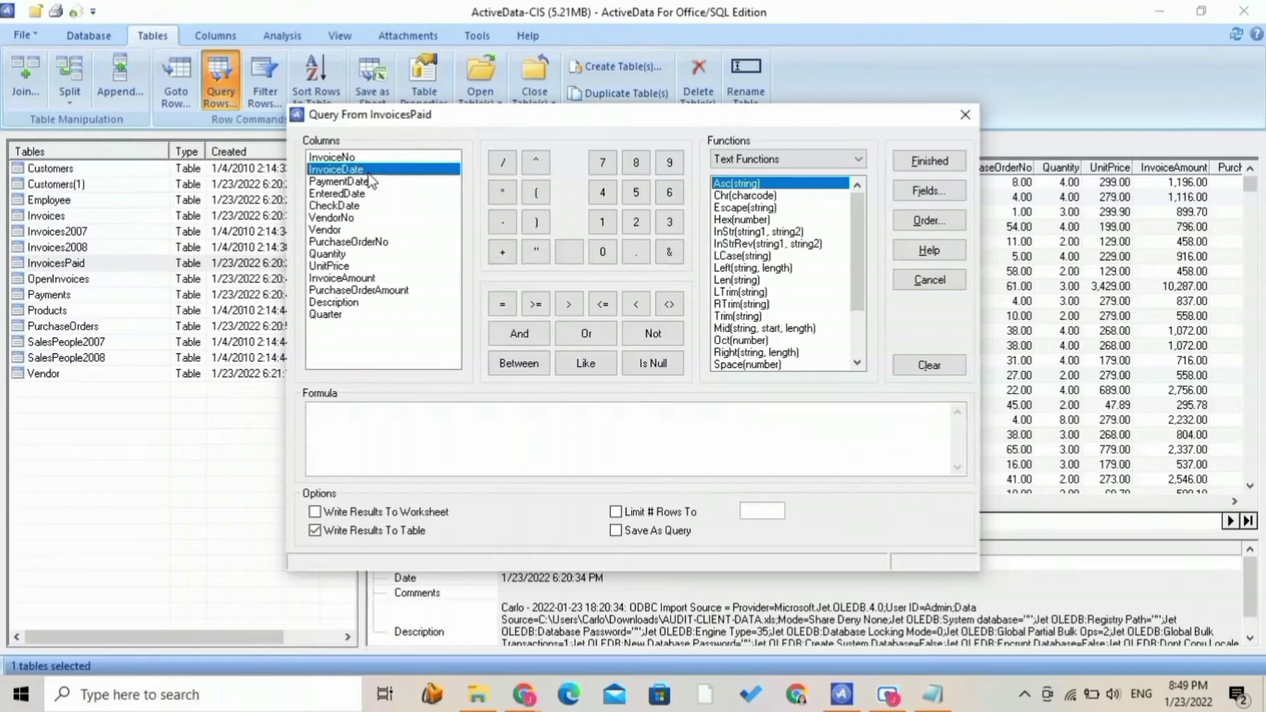
double_click(369, 176)
left_click(568, 304)
type("#2020,")
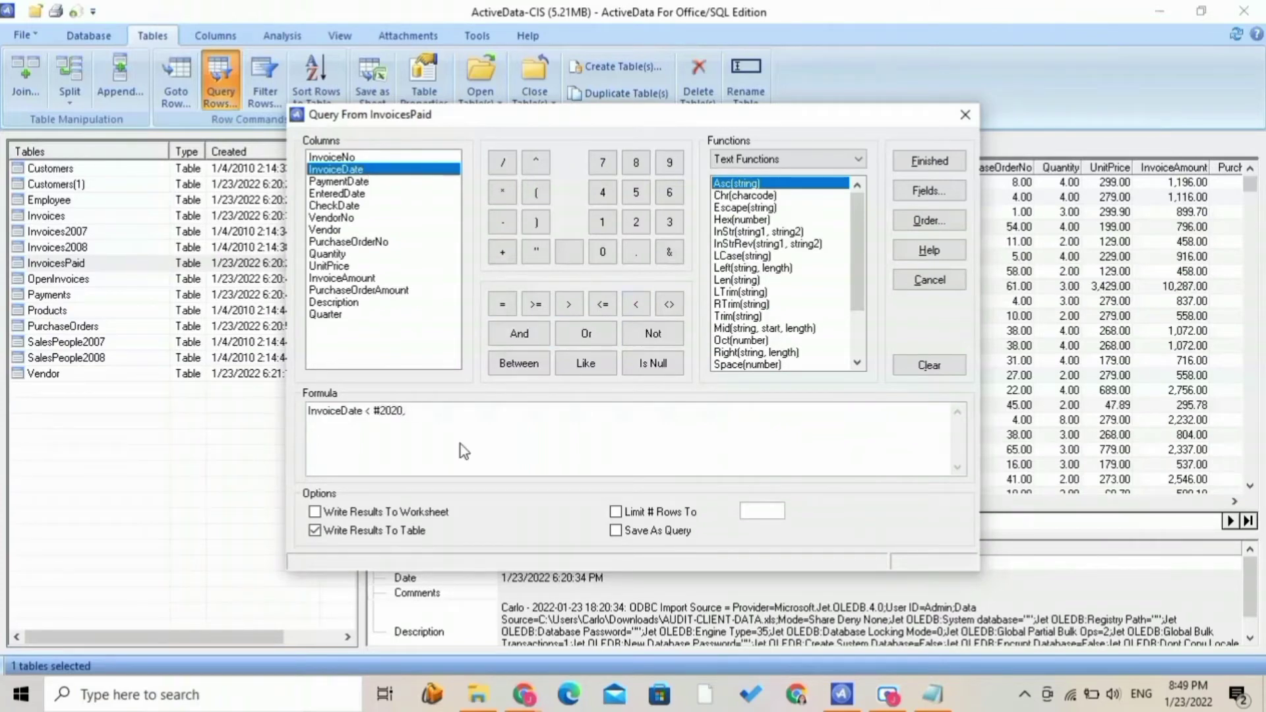
type("06,01# AND")
Complete the query formula with EnteredDate >= #2020,06,01# AND CheckDate >= #2020,06,01#, and run it with results written to a table
double_click(377, 192)
type(">= #2020,06,01# AND")
double_click(334, 205)
type(">= #0")
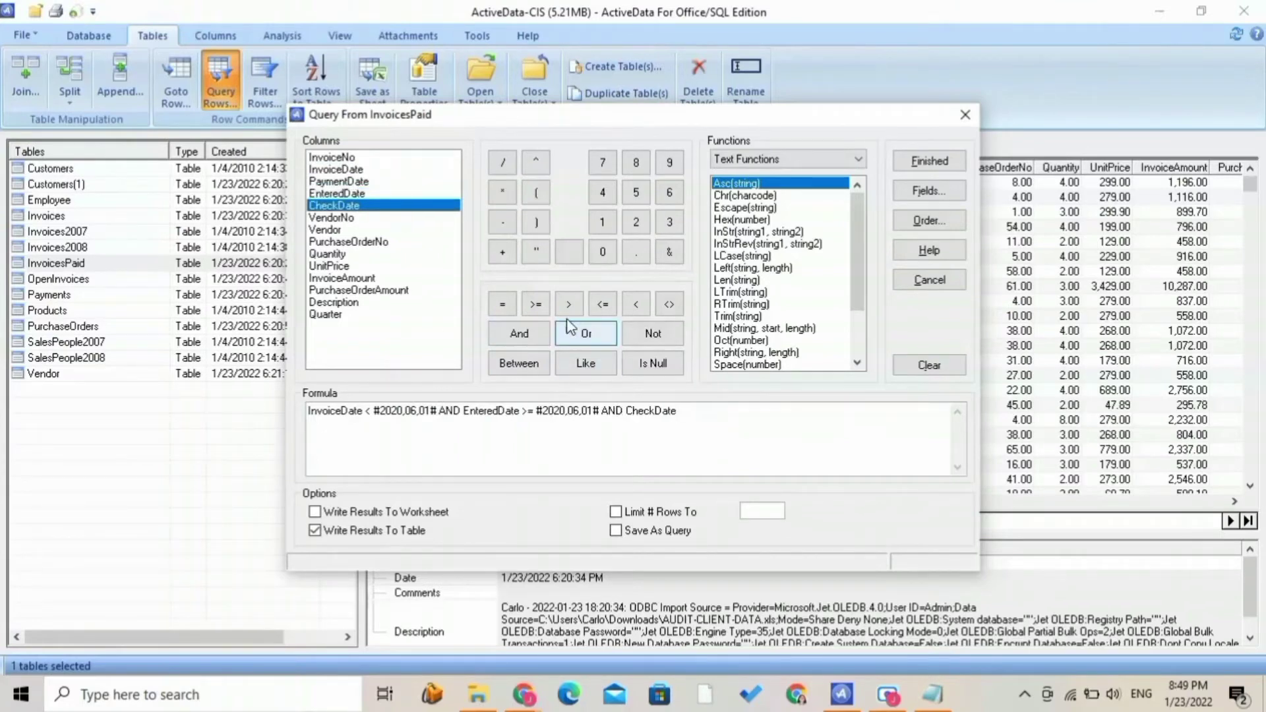
type("6,")
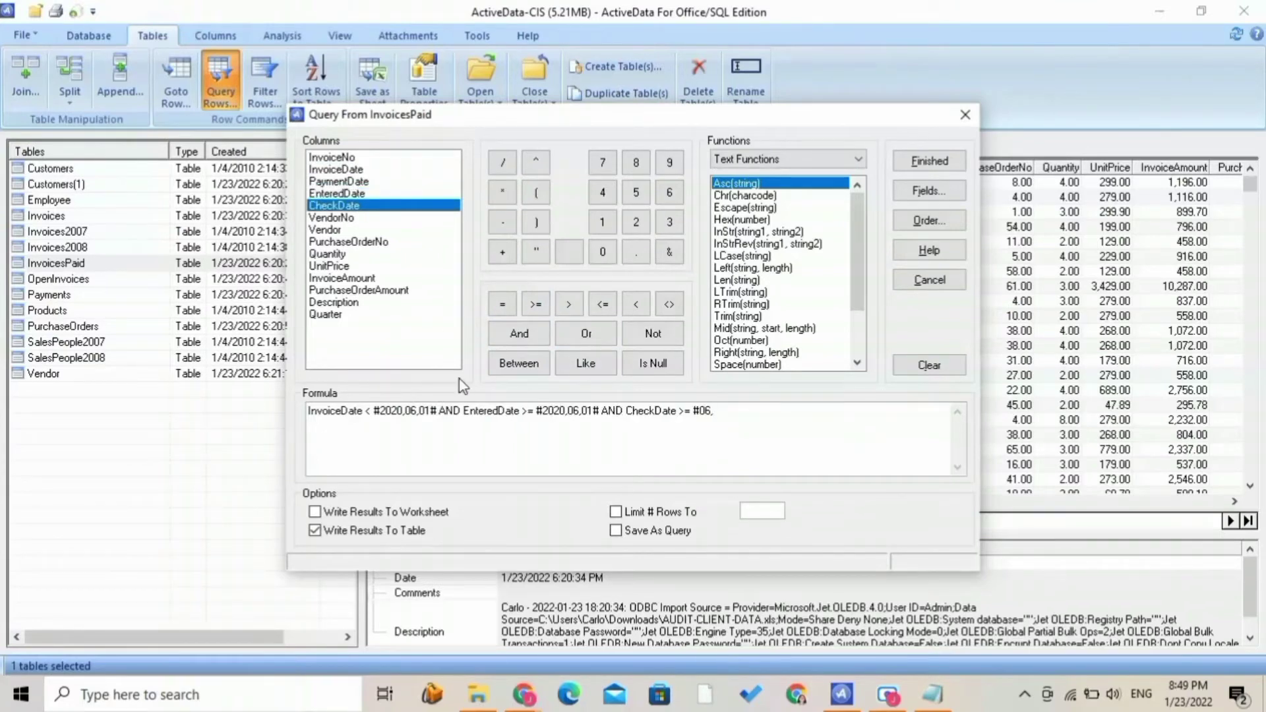
key("BackSpace")
key("BackSpace")
key("BackSpace")
type("2020,06,01#")
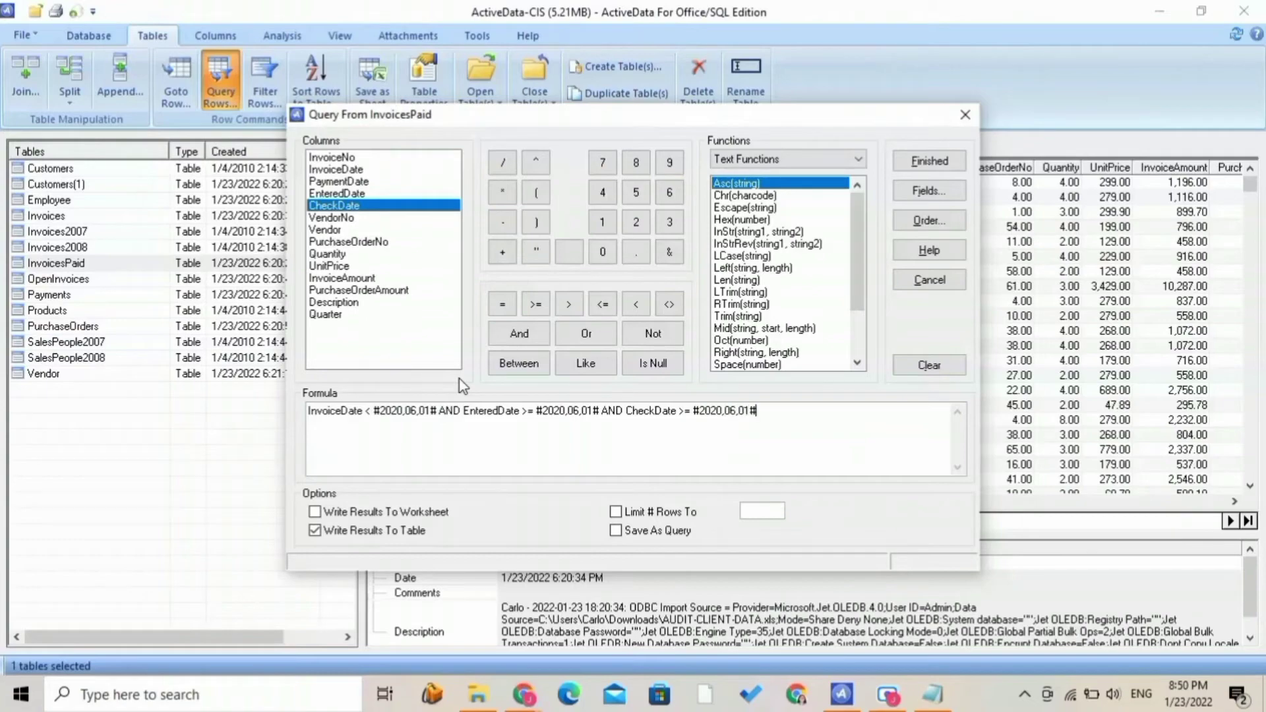
left_click(926, 164)
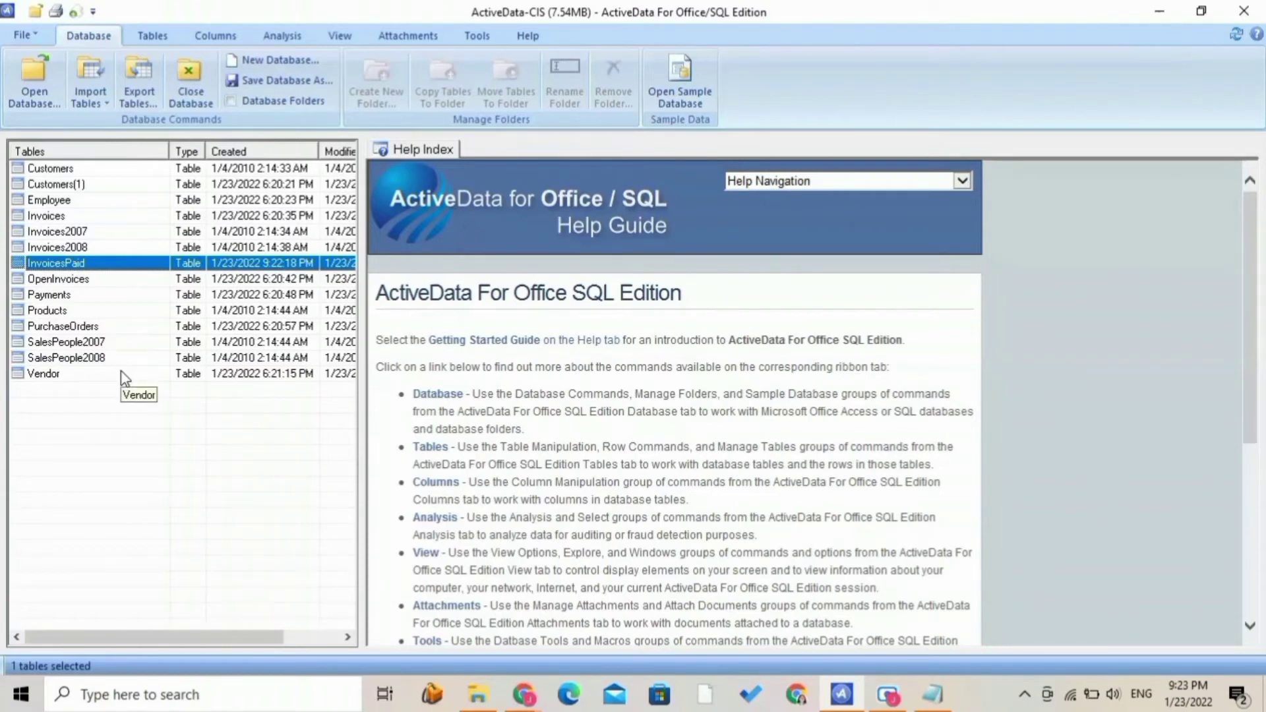
Run a Group Summary of the InvoicesPaid table grouped by PurchaseOrderNo, totalling InvoiceAmount with statistics included
double_click(146, 264)
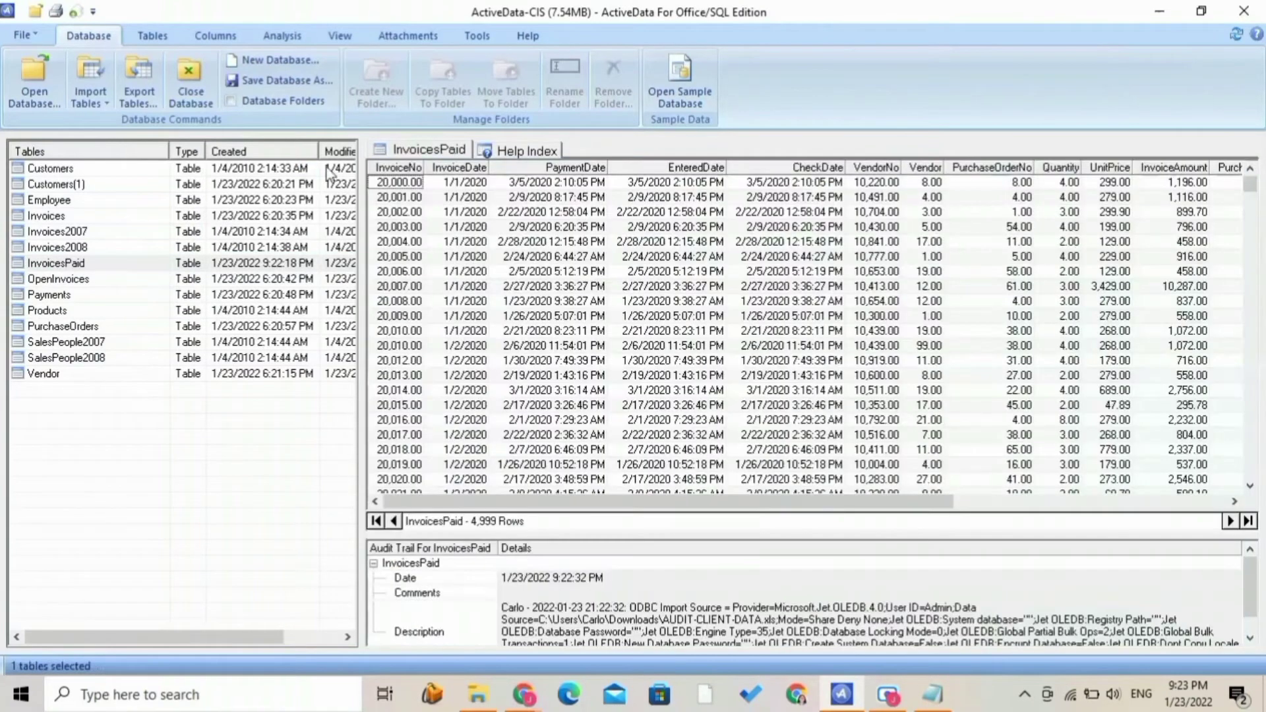
left_click(279, 37)
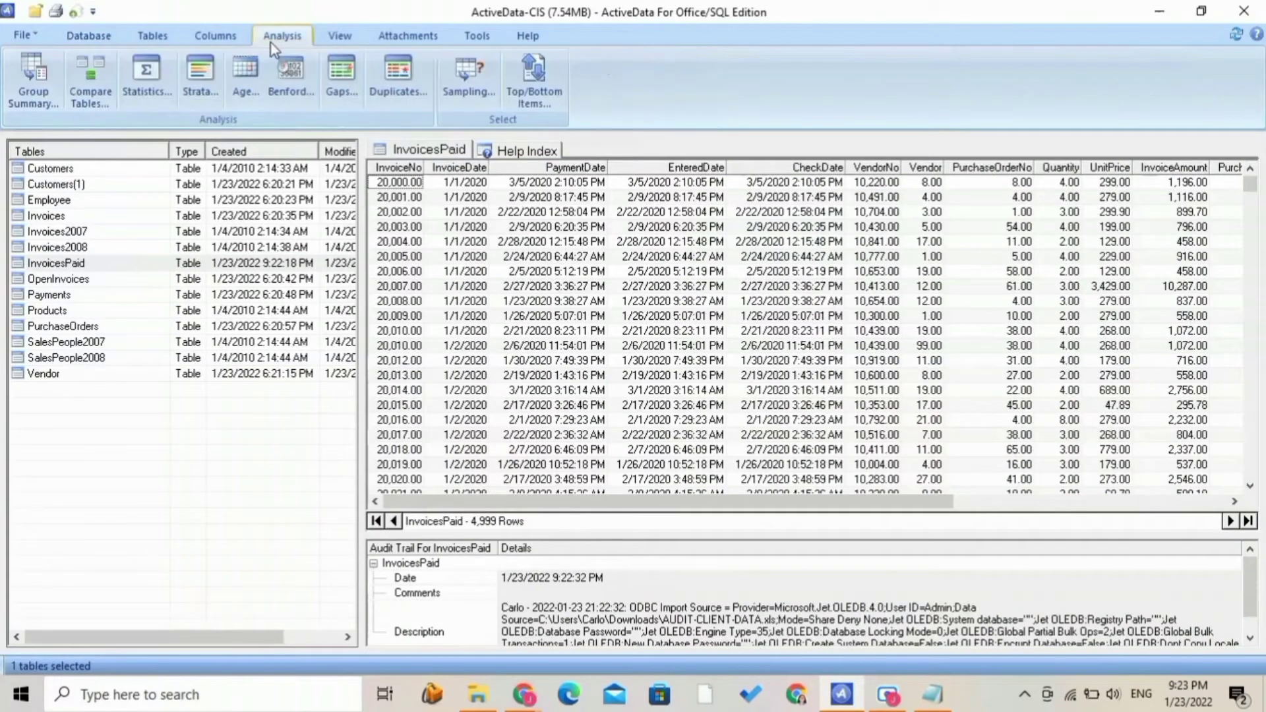
left_click(37, 92)
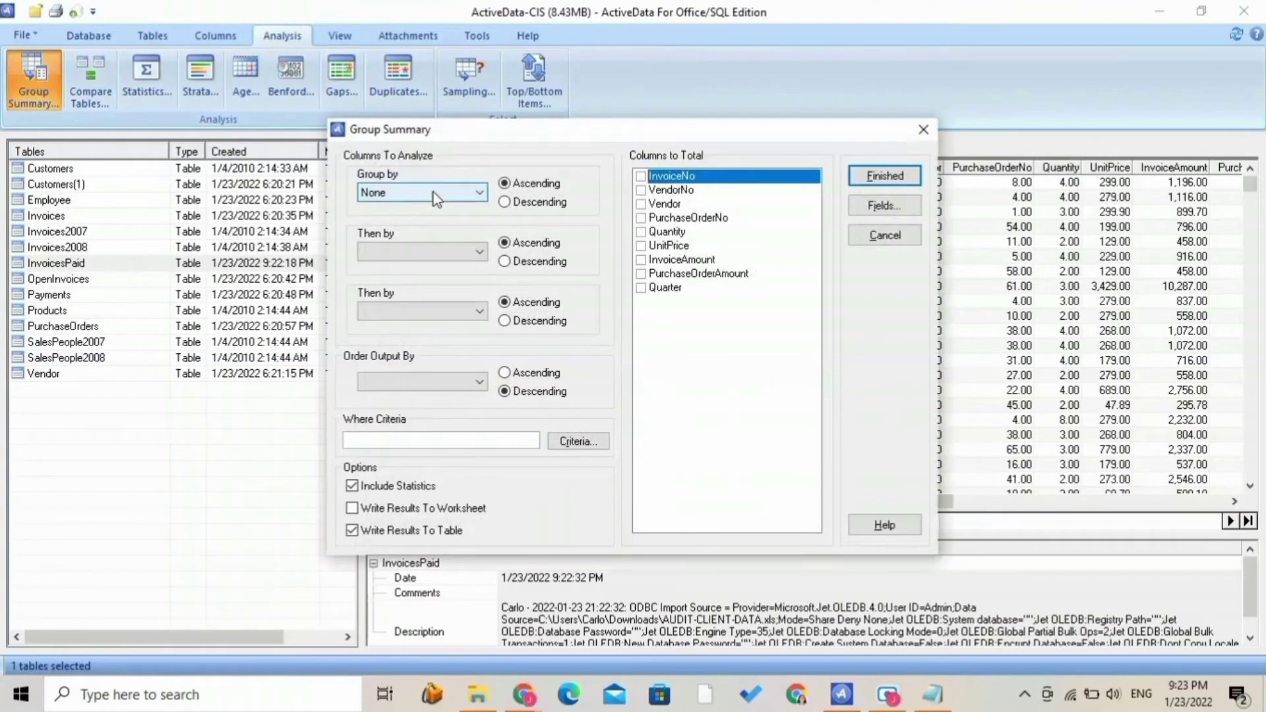
left_click(434, 191)
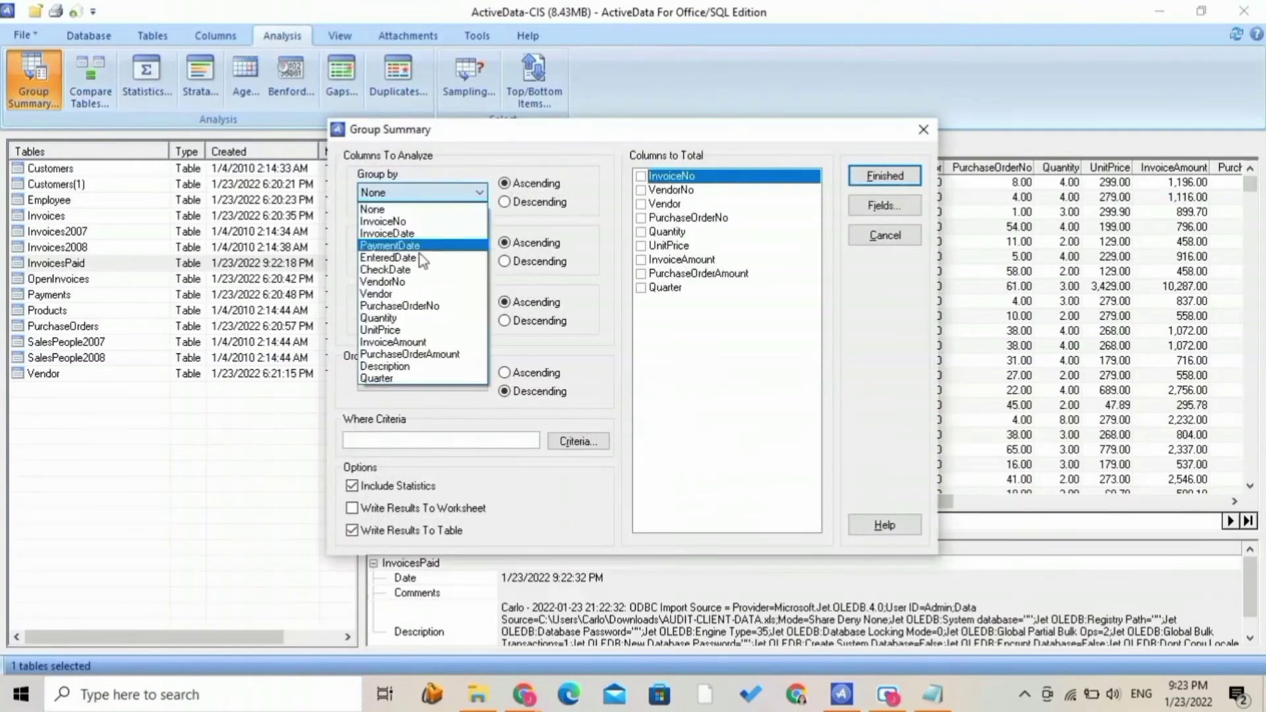
left_click(414, 306)
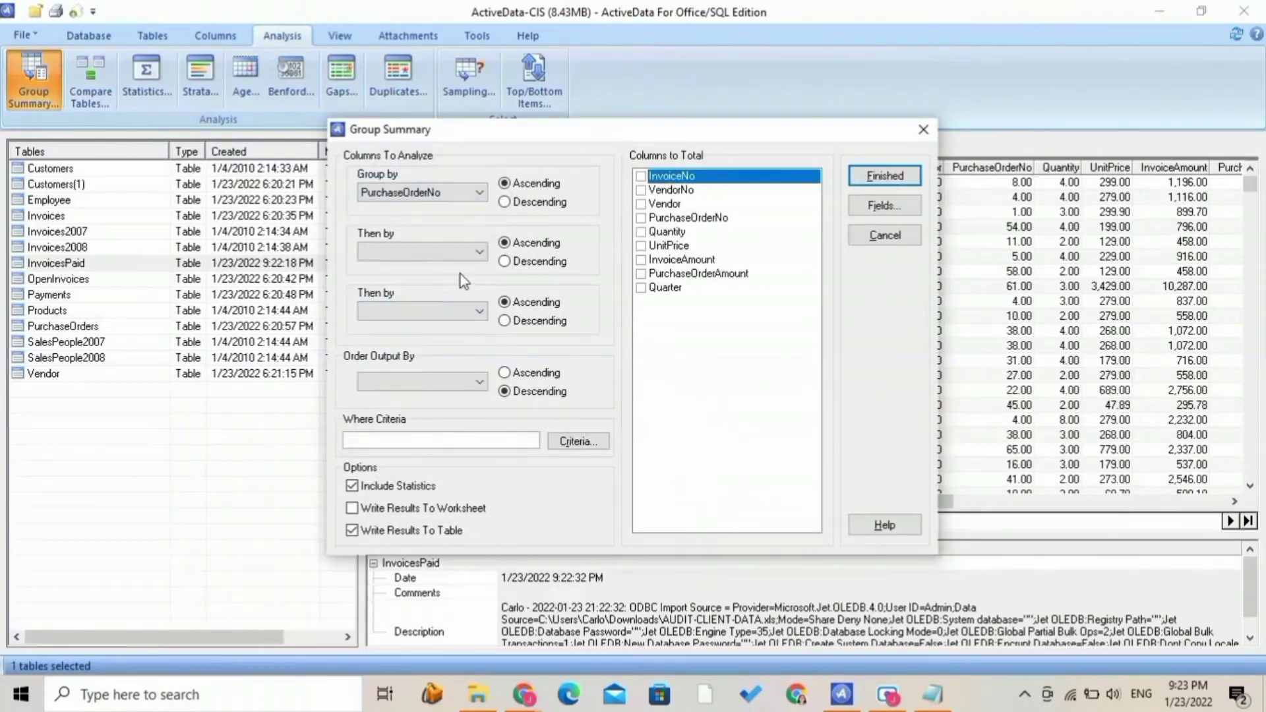
left_click(719, 265)
left_click(870, 176)
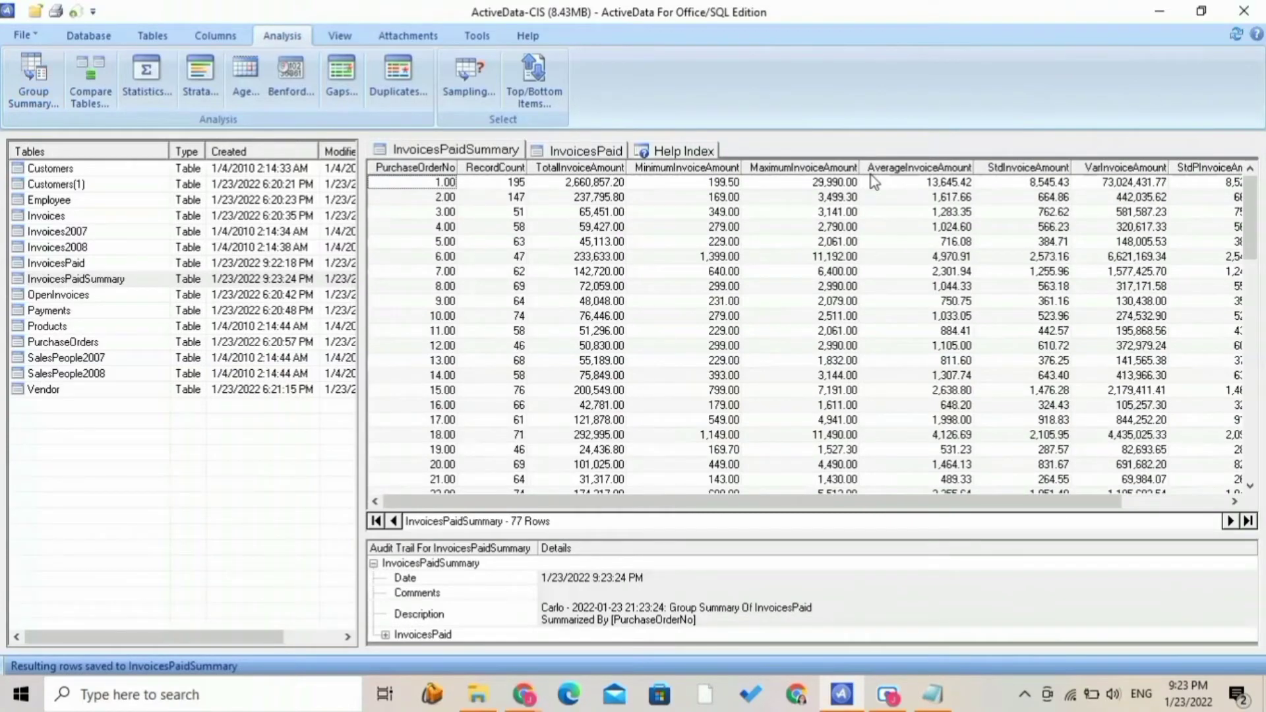
Set up a join of the InvoicesPaidSummary table with the PurchaseOrders table
left_click(497, 154)
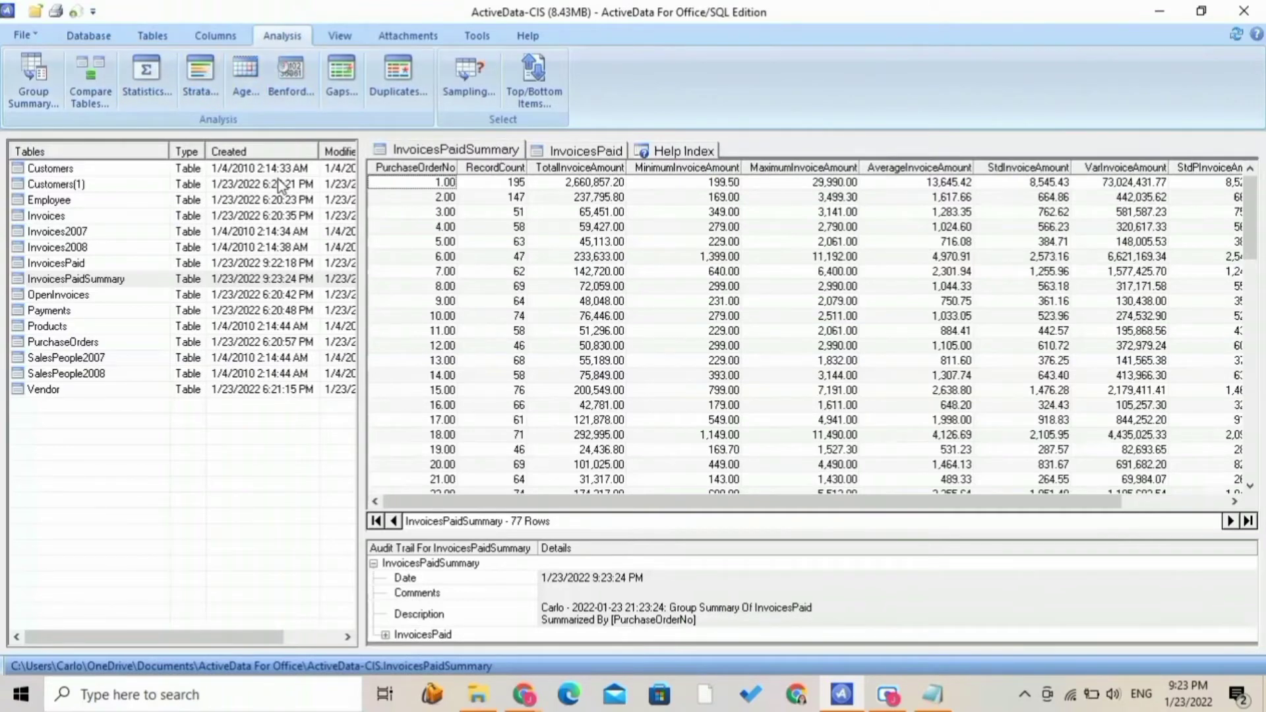
left_click(149, 39)
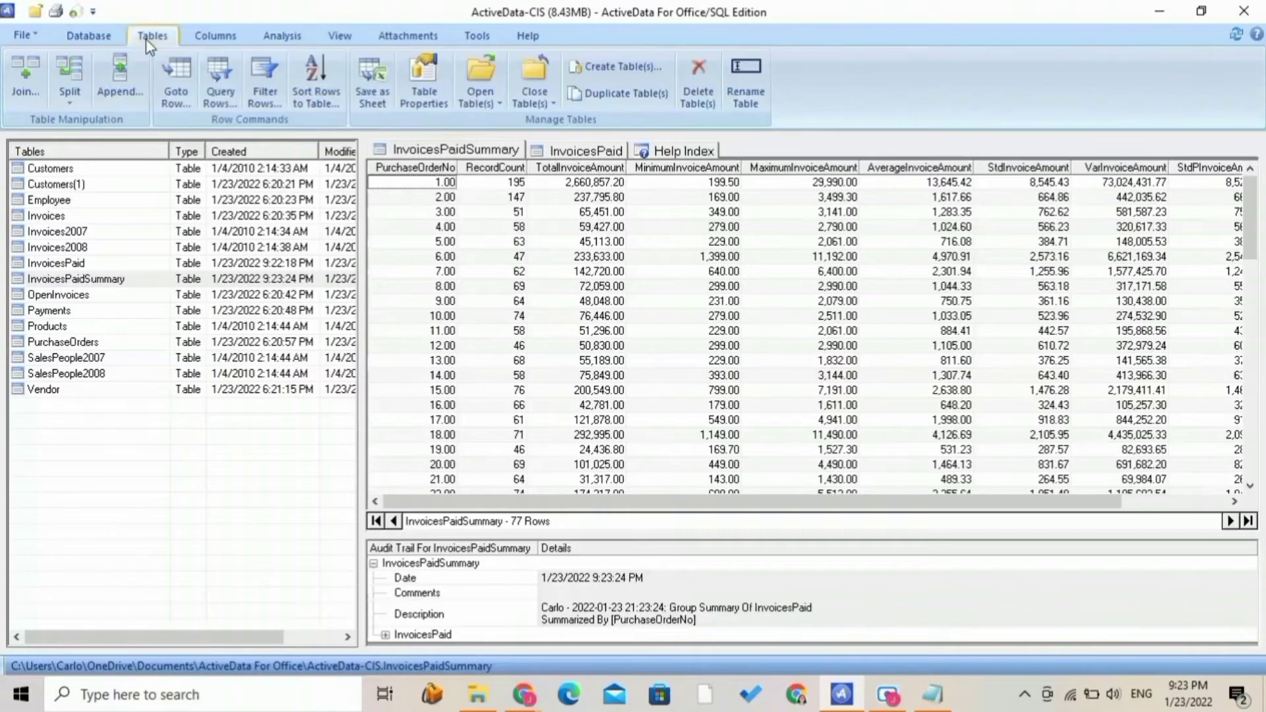
left_click(26, 92)
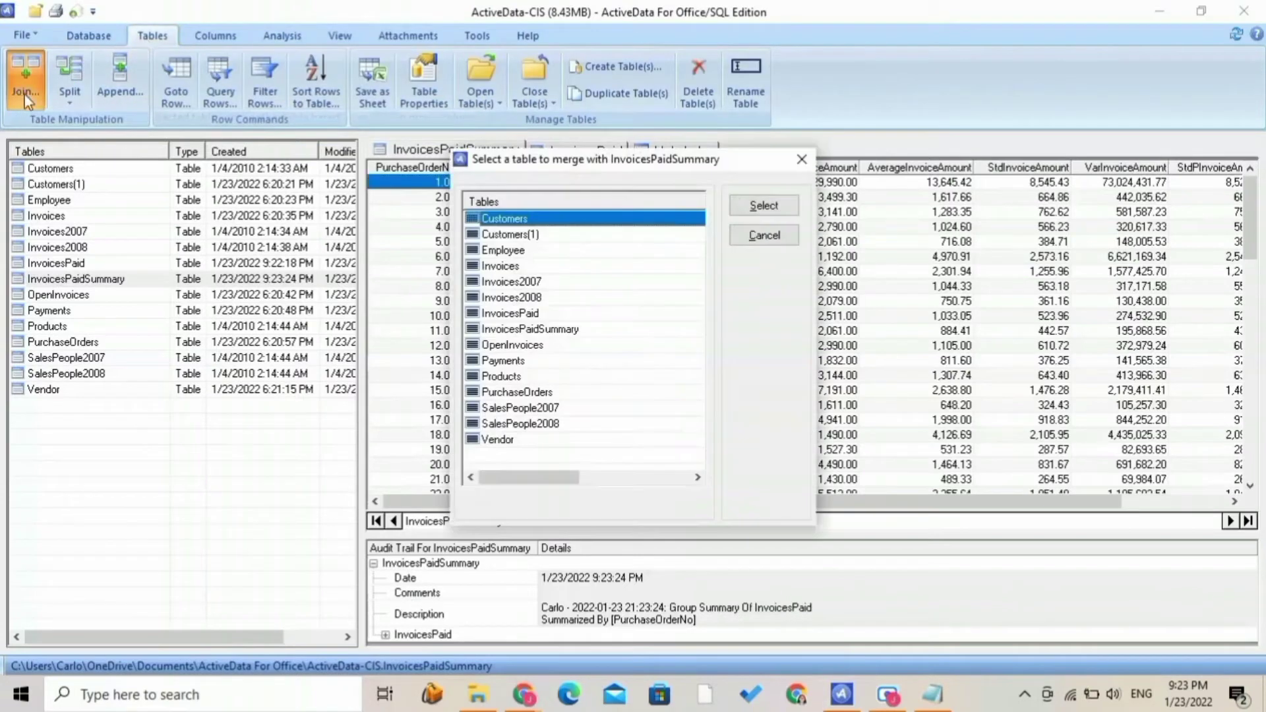
left_click(532, 391)
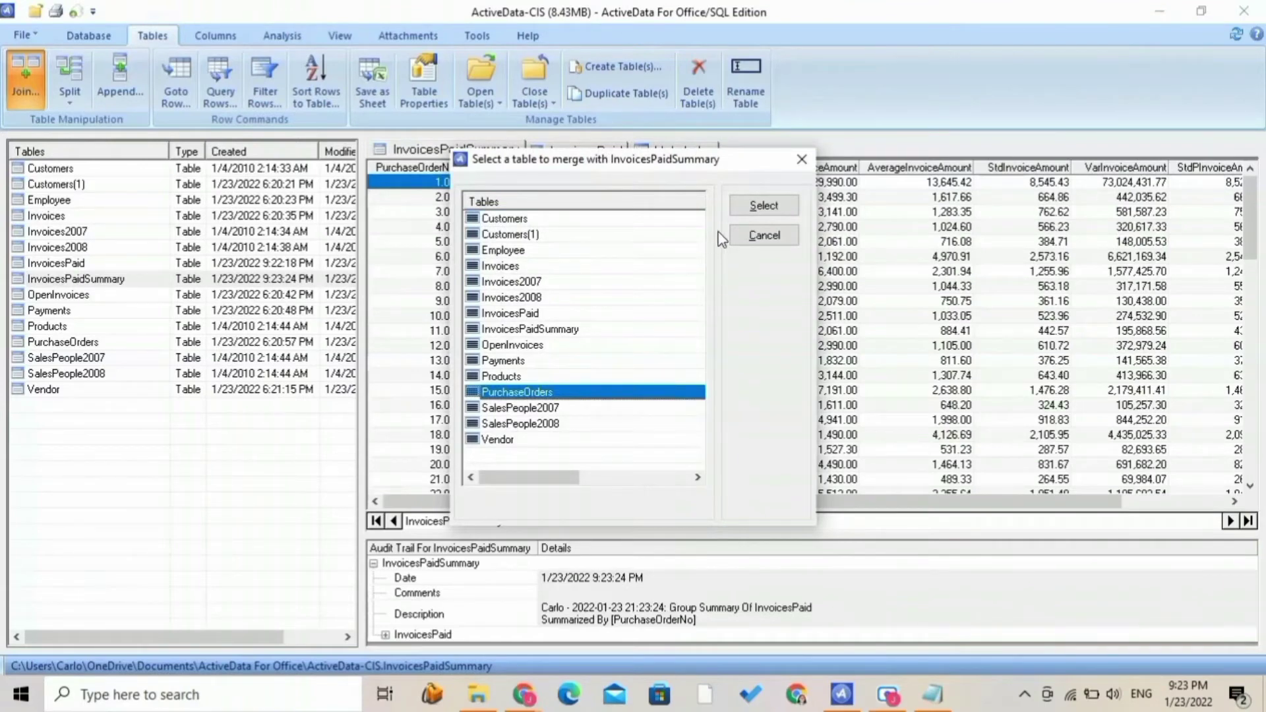
left_click(763, 205)
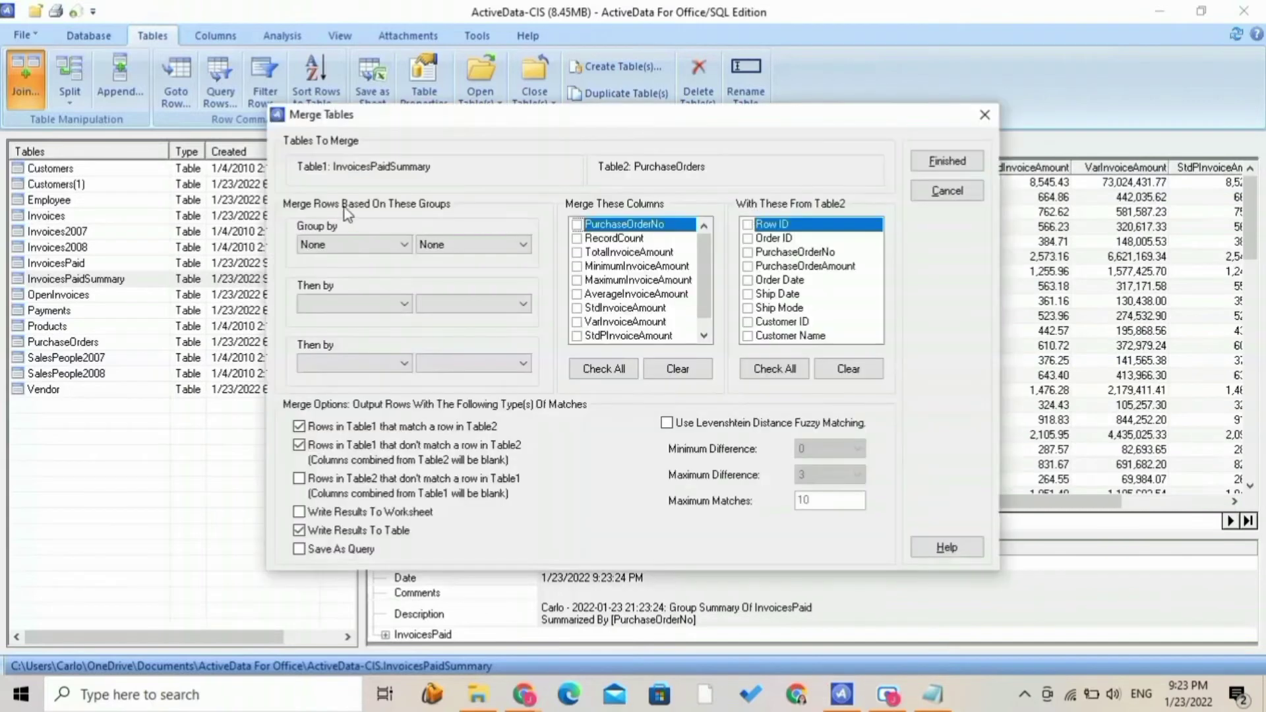
Match the rows of both tables by PurchaseOrderNo
left_click(373, 249)
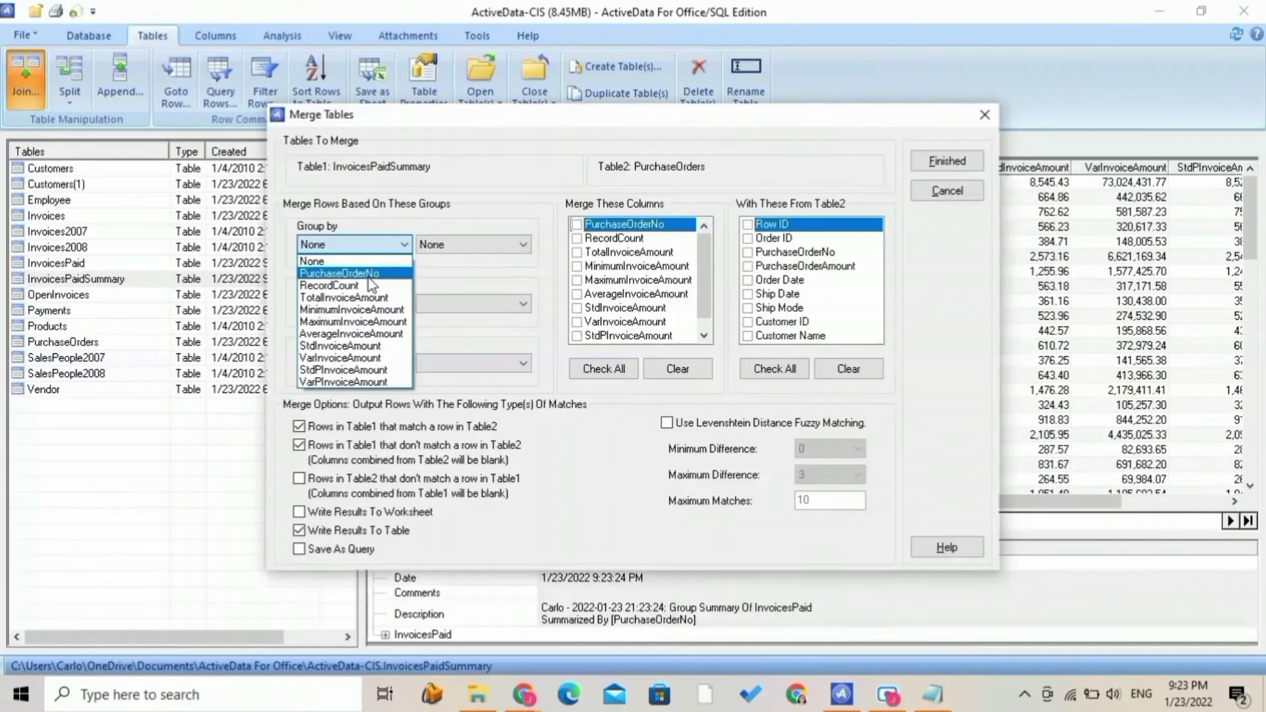
left_click(369, 272)
left_click(445, 251)
left_click(446, 298)
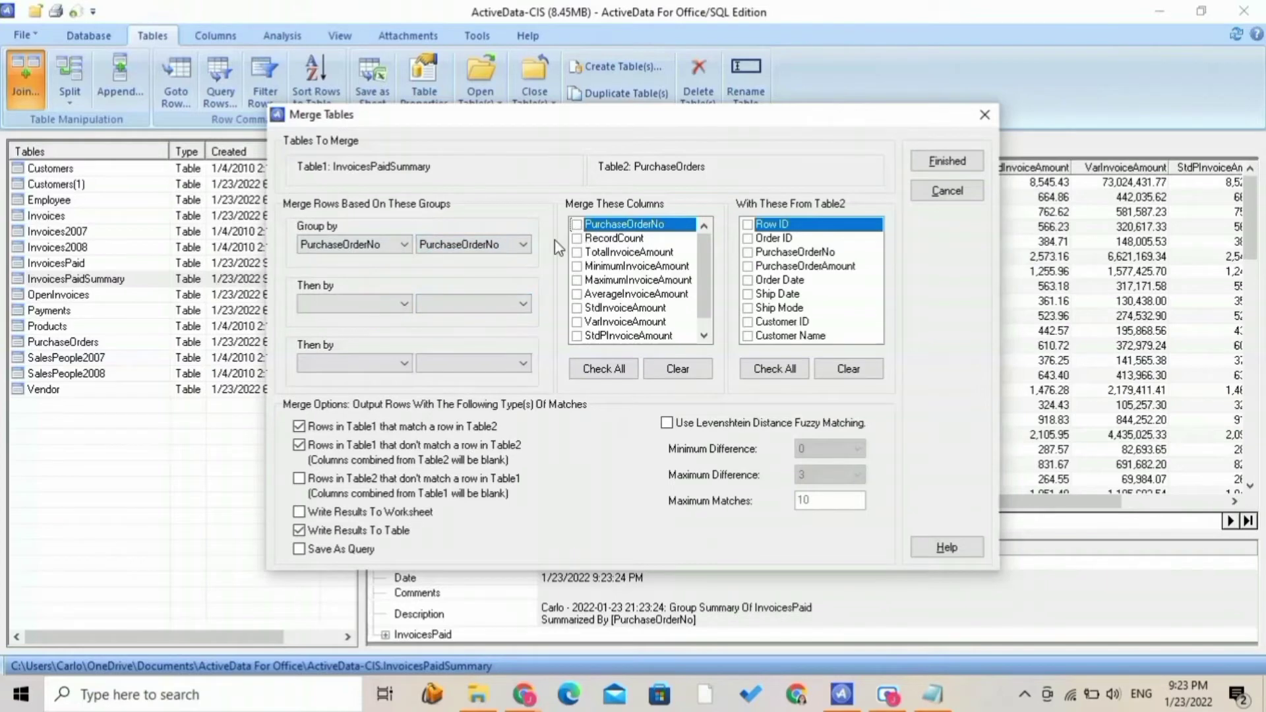
Include PurchaseOrderNo, RecordCount and TotalInvoiceAmount from the summary plus PurchaseOrderAmount from PurchaseOrders, and run the merge into a table
left_click(596, 227)
left_click(596, 238)
left_click(593, 254)
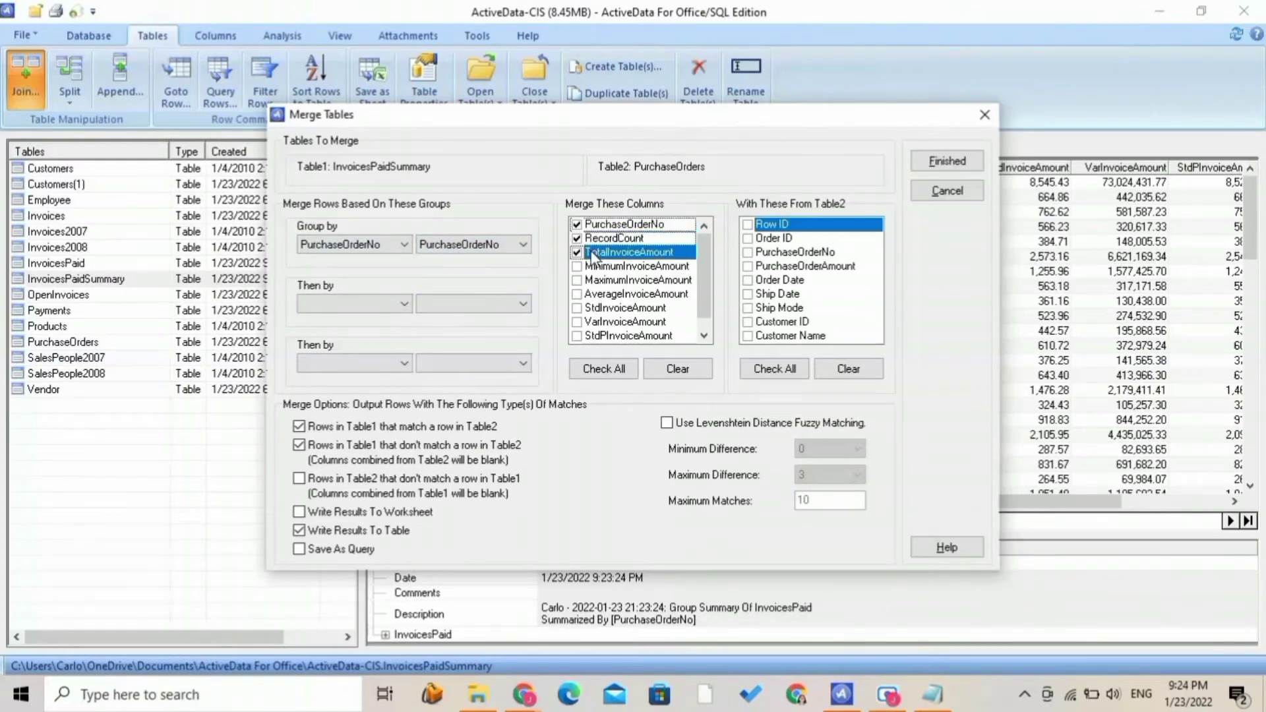
left_click(811, 267)
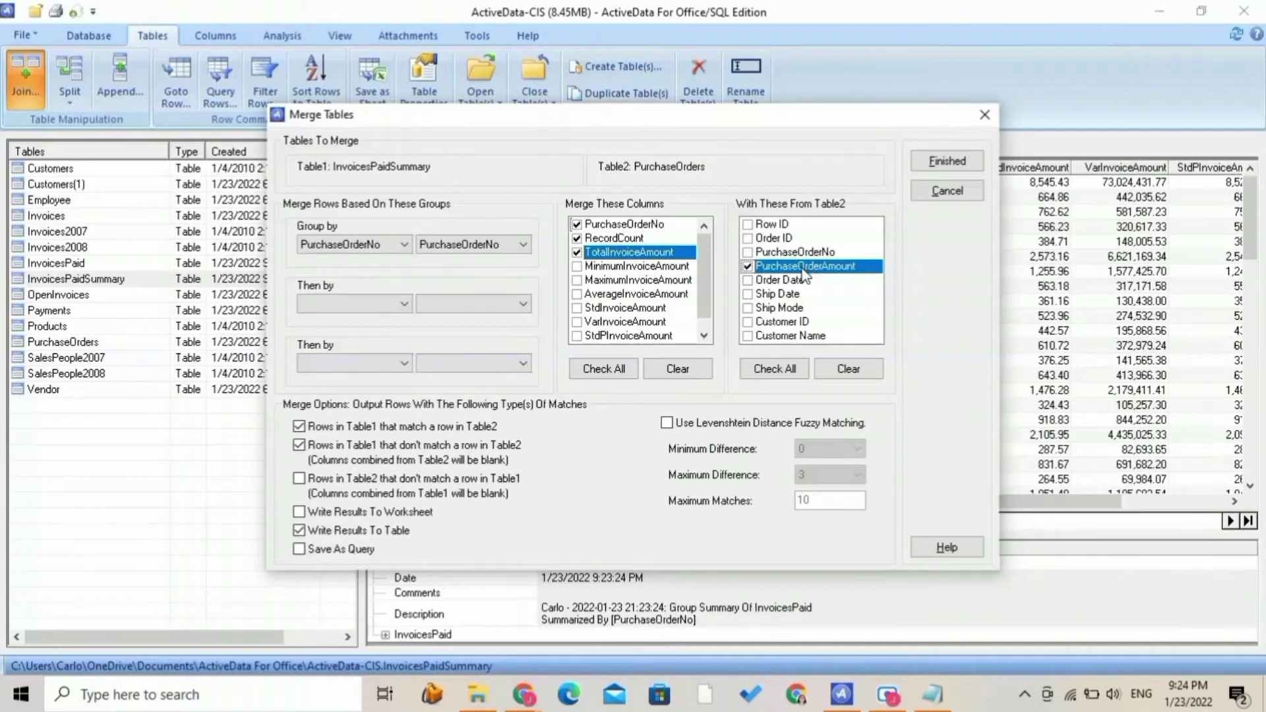
left_click(924, 166)
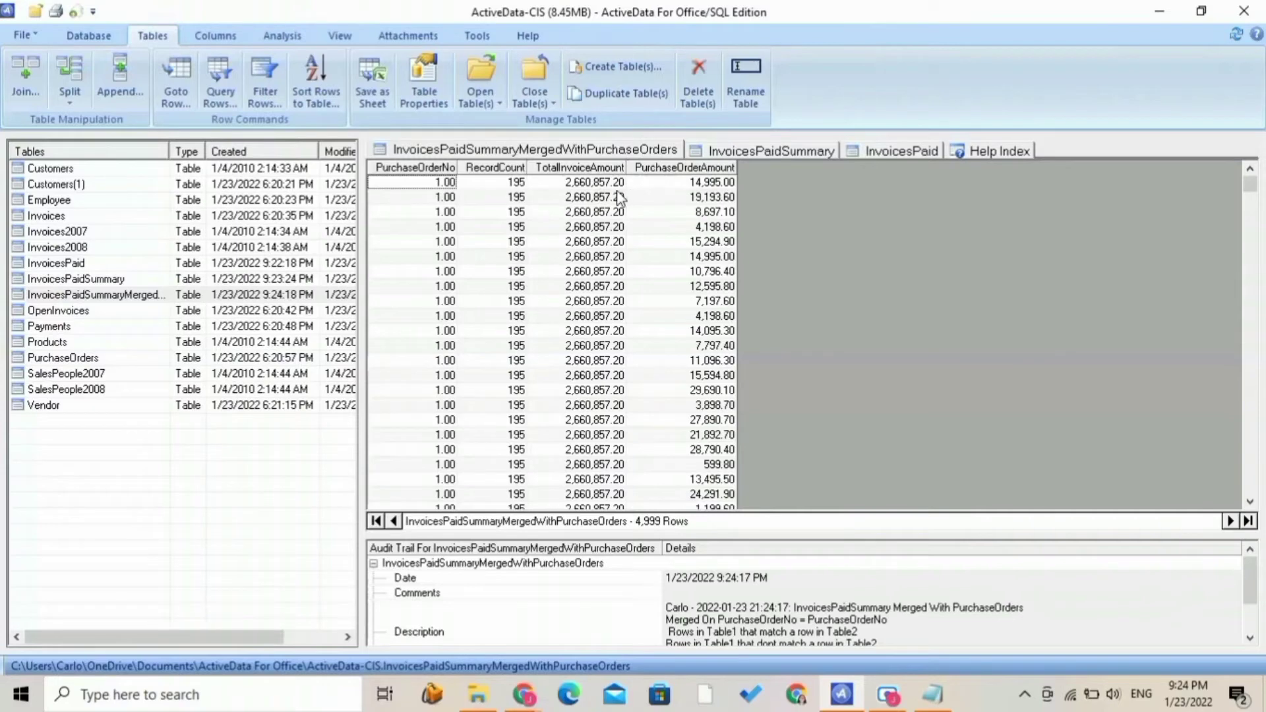
left_click(655, 196)
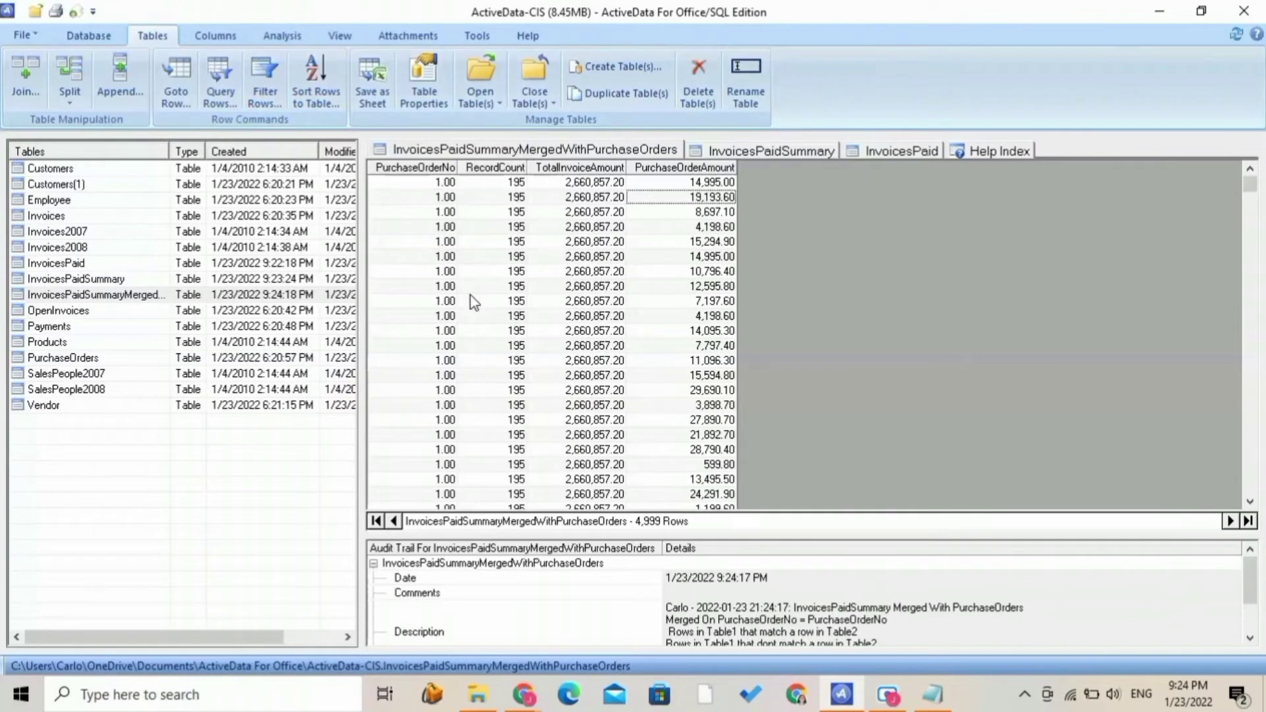
Query the merged invoice summary and purchase order table for rows where TotalInvoiceAmount >= PurchaseOrderAmount, writing the results to a table
left_click(221, 78)
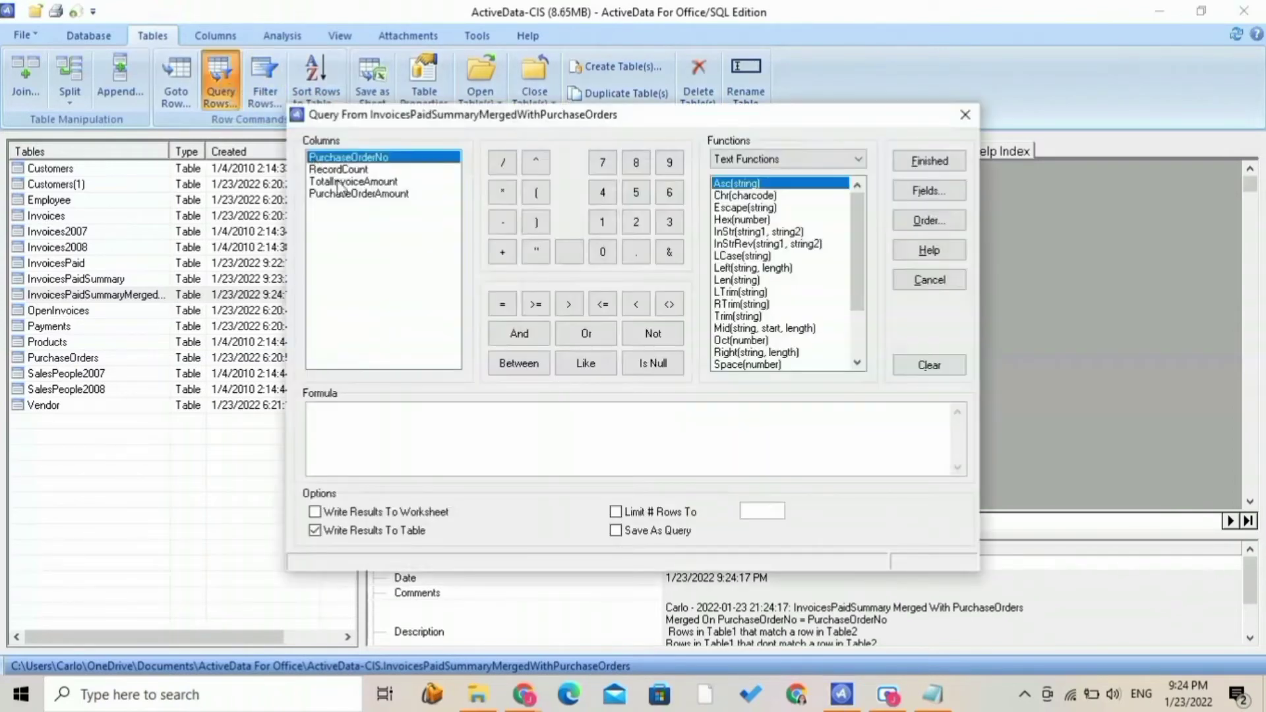
left_click(362, 182)
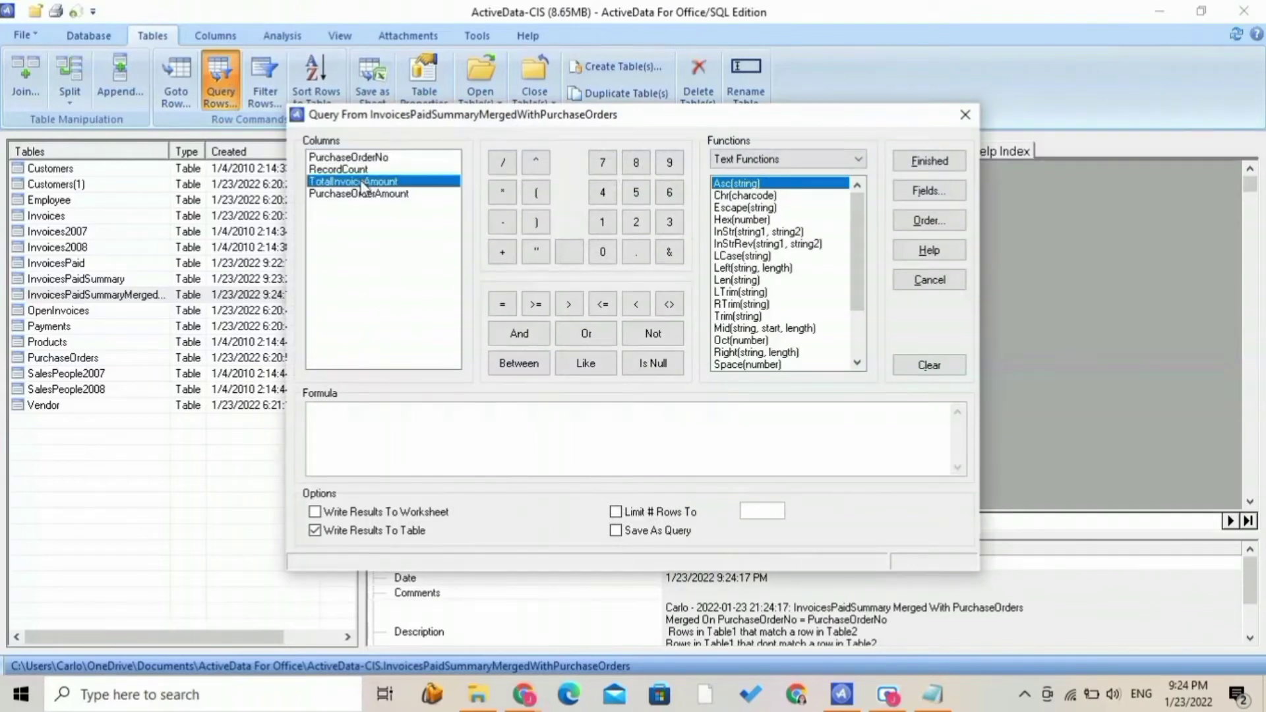
double_click(362, 182)
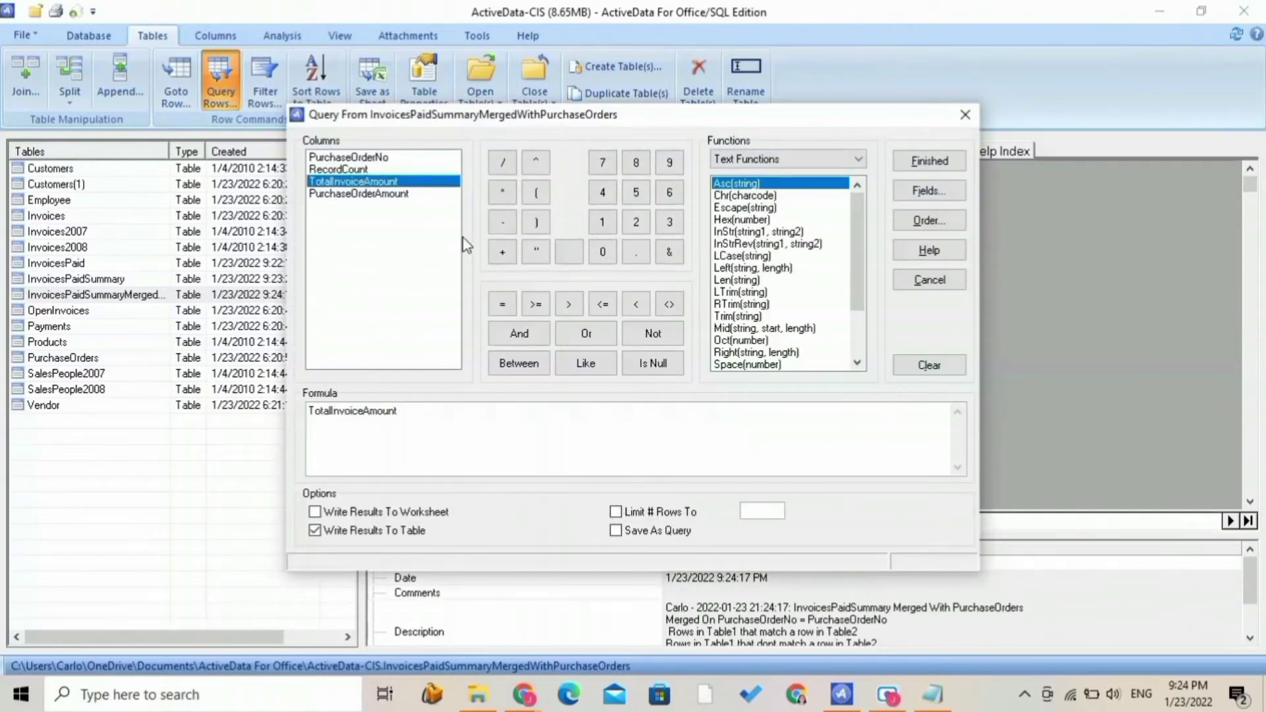
double_click(406, 195)
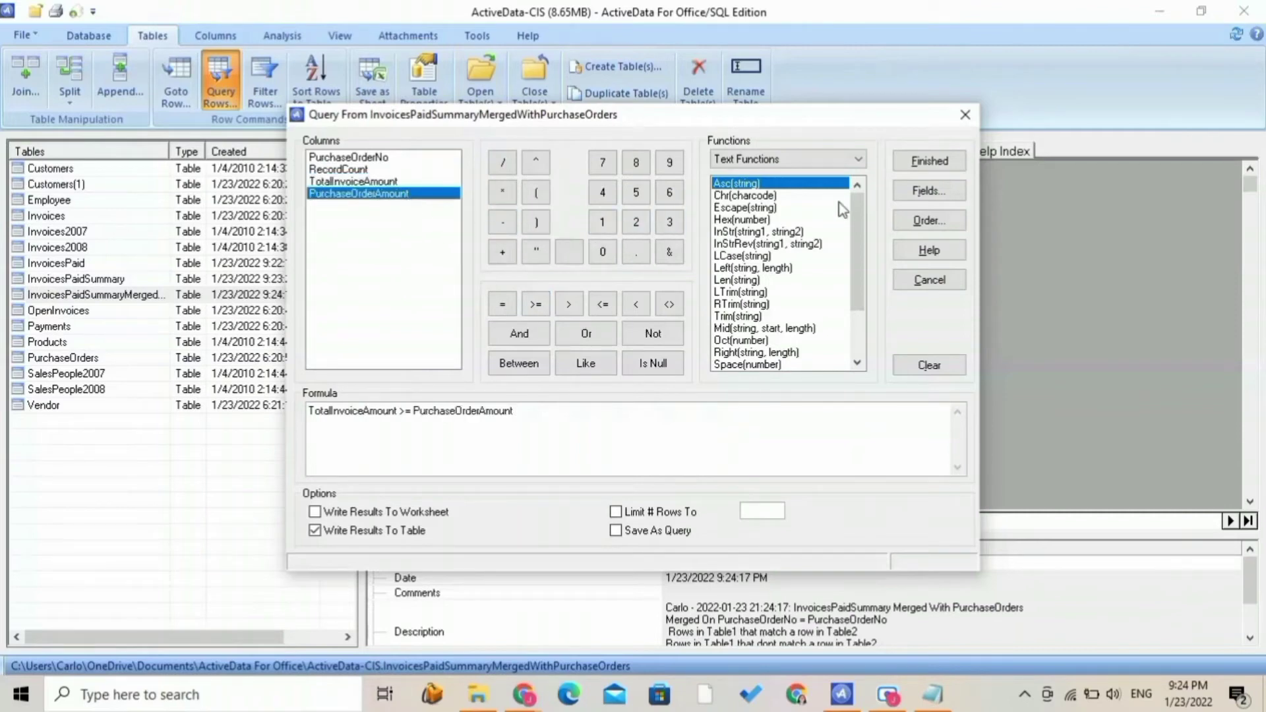
left_click(913, 161)
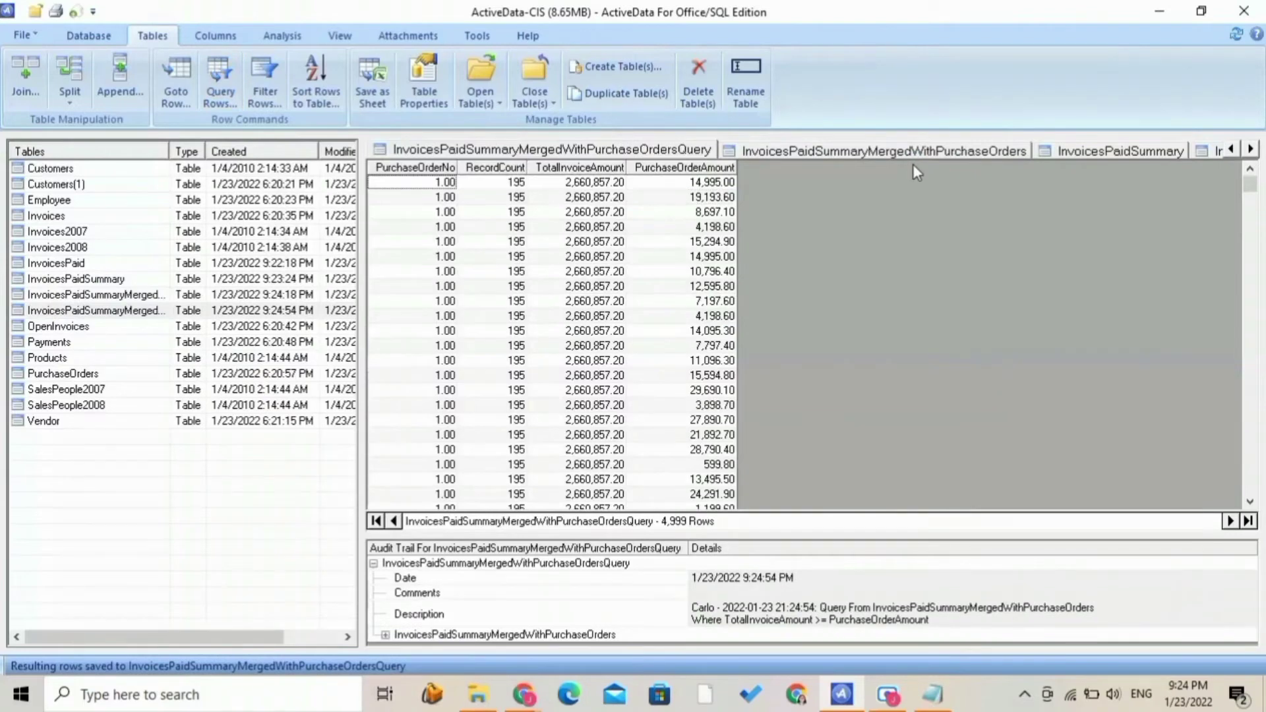
left_click(675, 186)
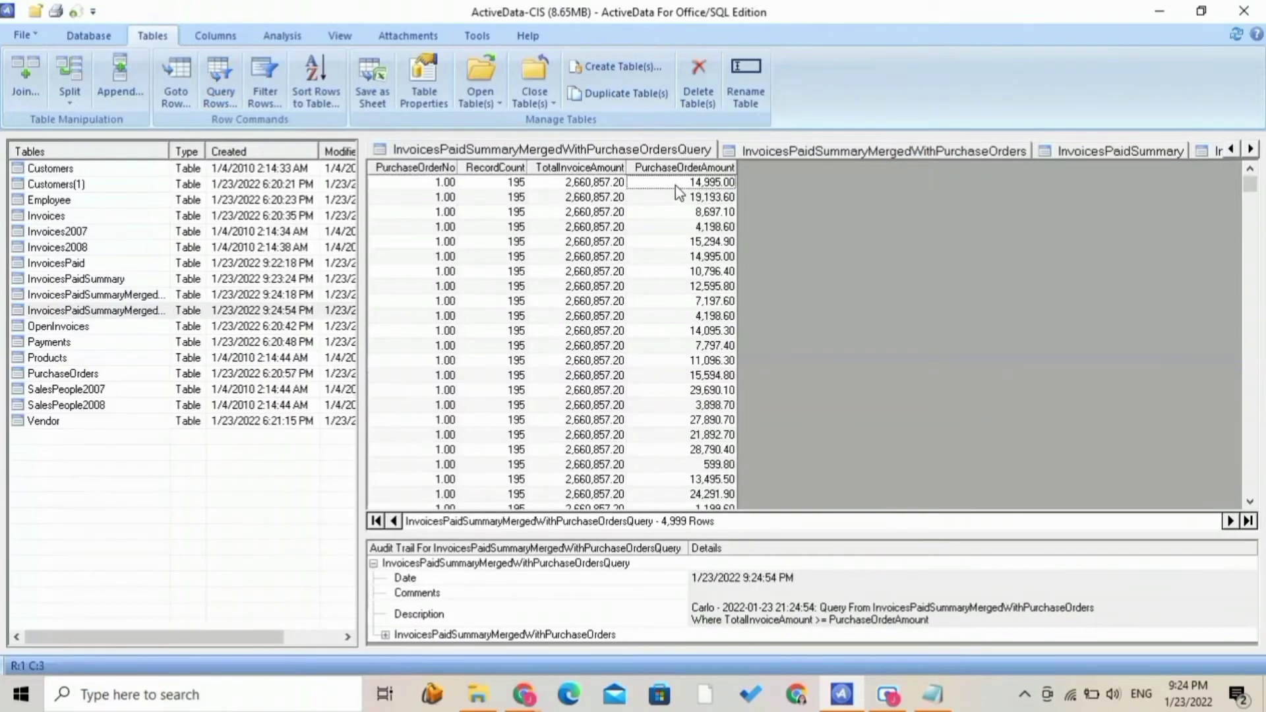
left_click(596, 186)
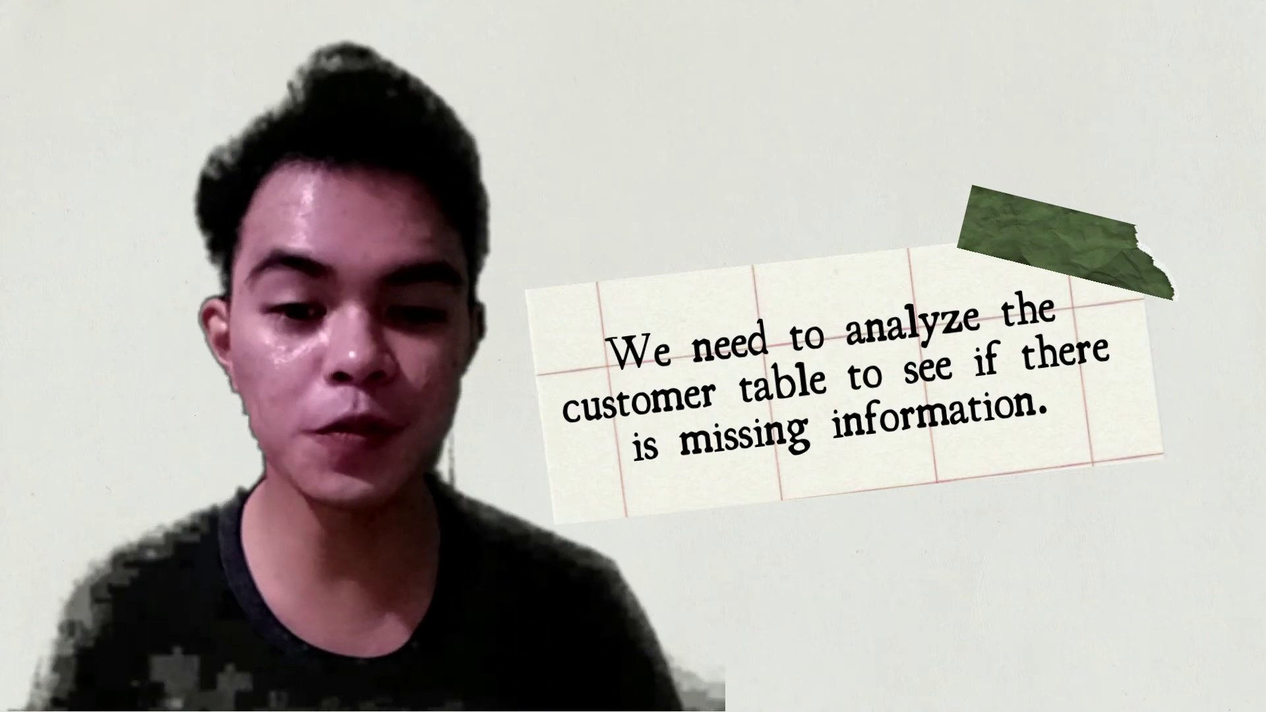
Open the Customers table and query it for rows where Customer TIN is null, writing the results to a table
double_click(51, 265)
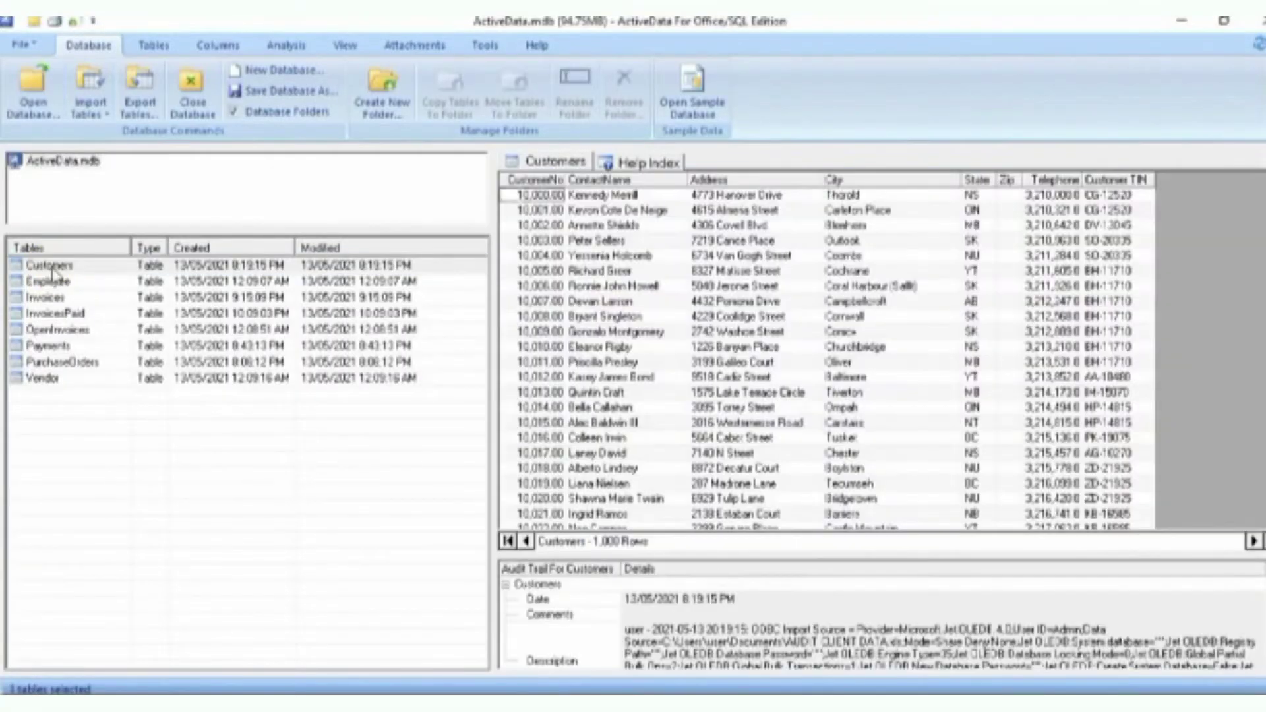
left_click(154, 45)
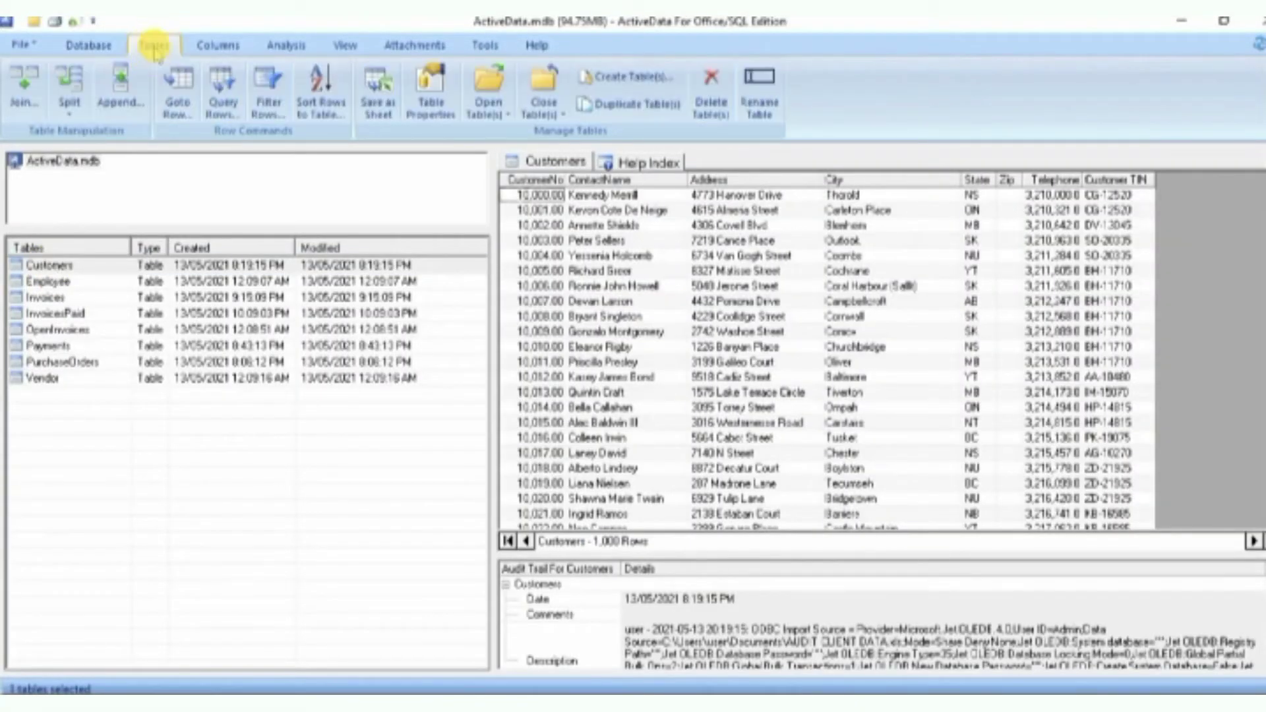
left_click(218, 115)
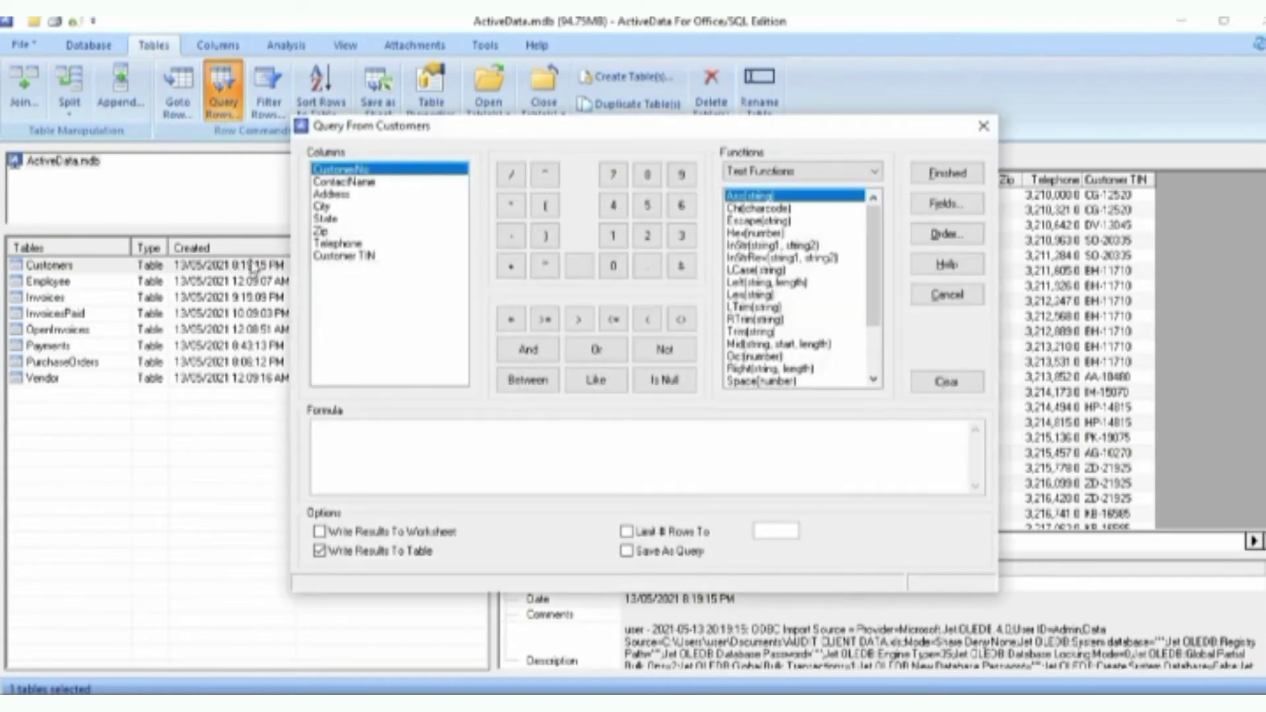
double_click(338, 257)
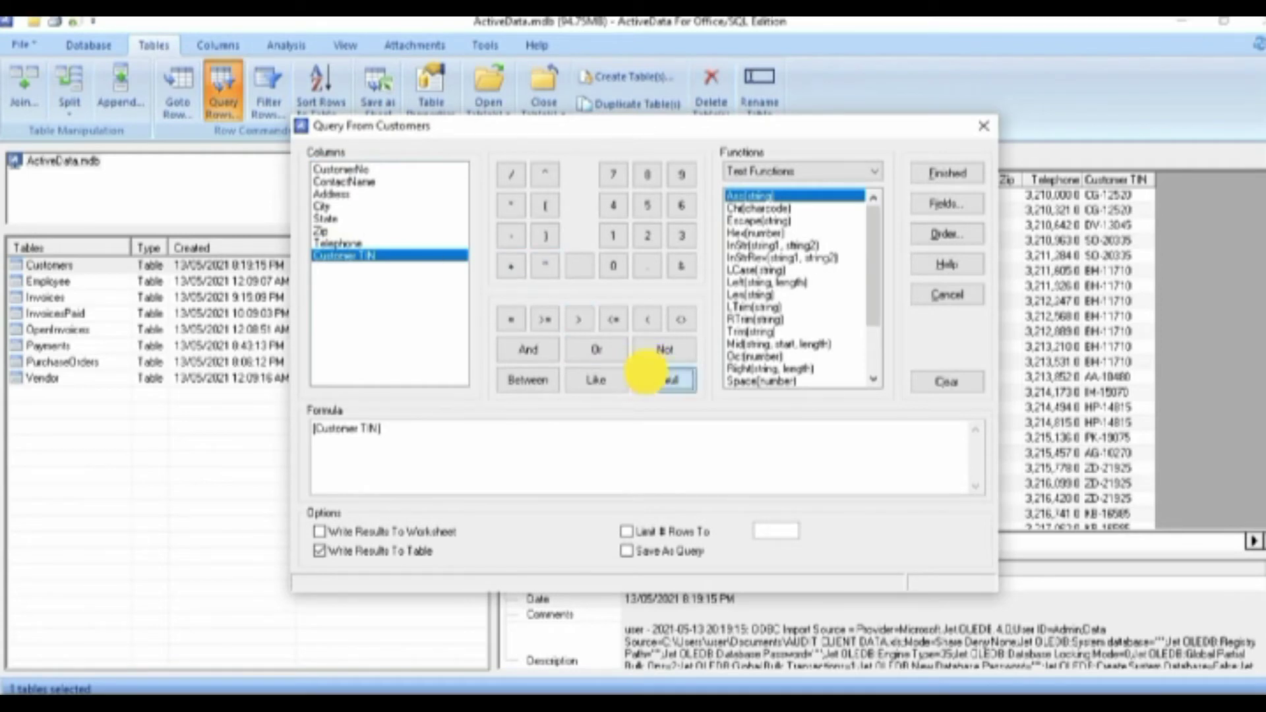
left_click(664, 378)
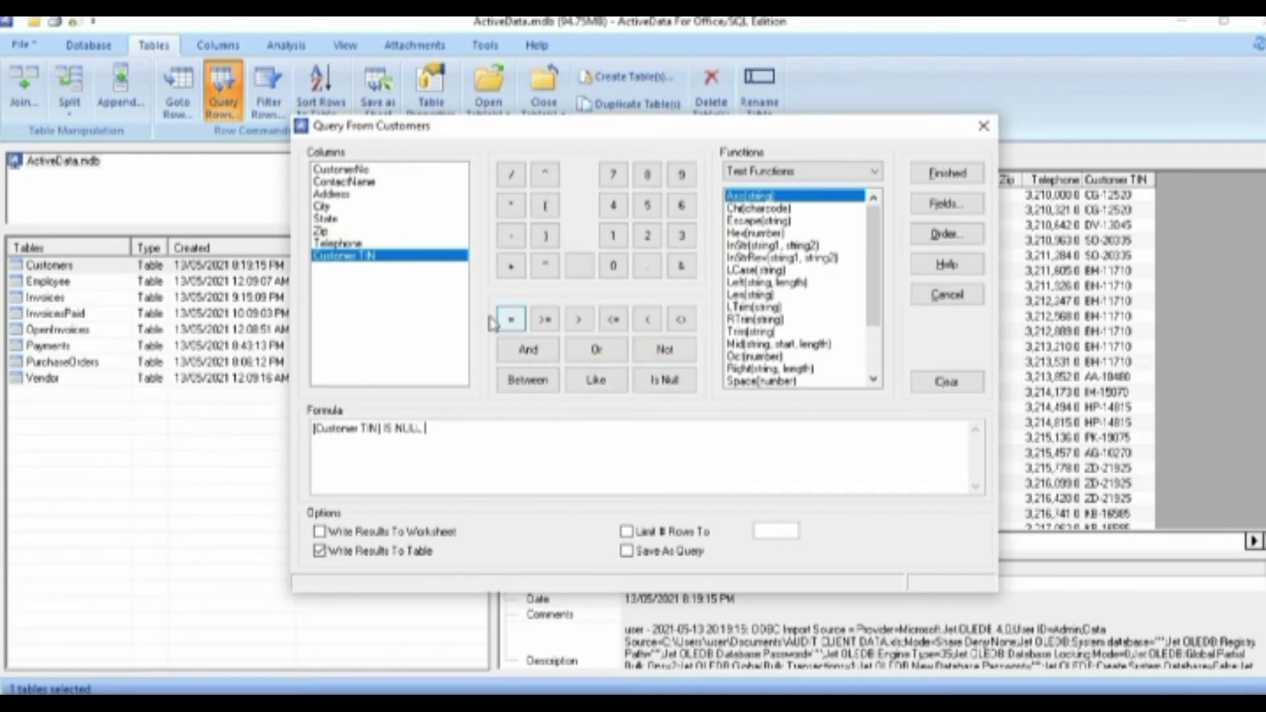
left_click(946, 173)
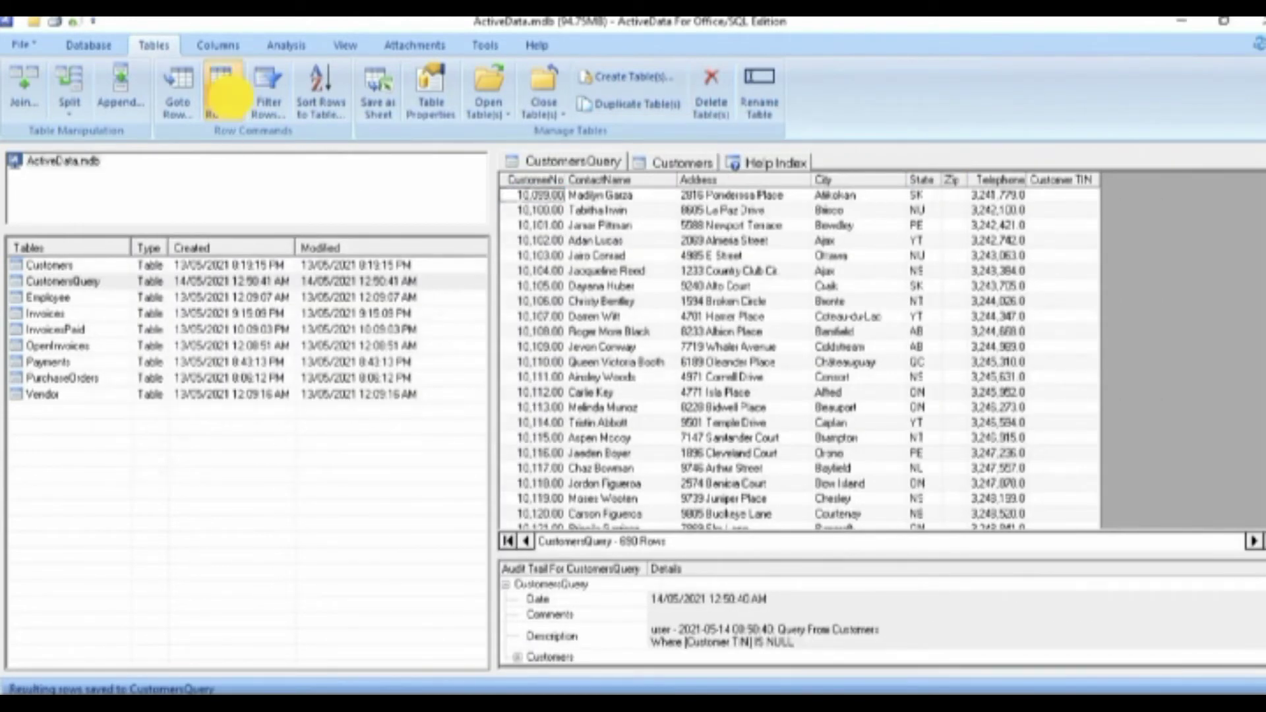
Query the CustomersQuery table for rows where Customer TIN is null or Telephone is null, writing the results to a table
left_click(225, 99)
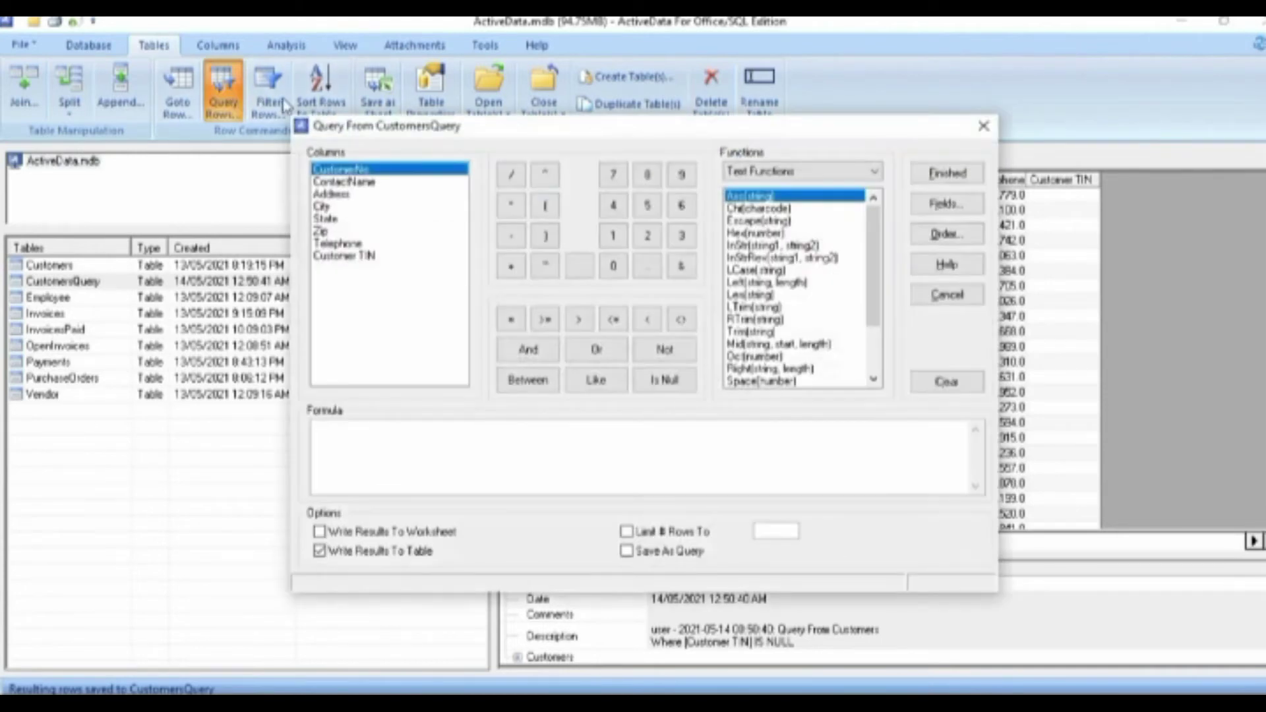
double_click(374, 257)
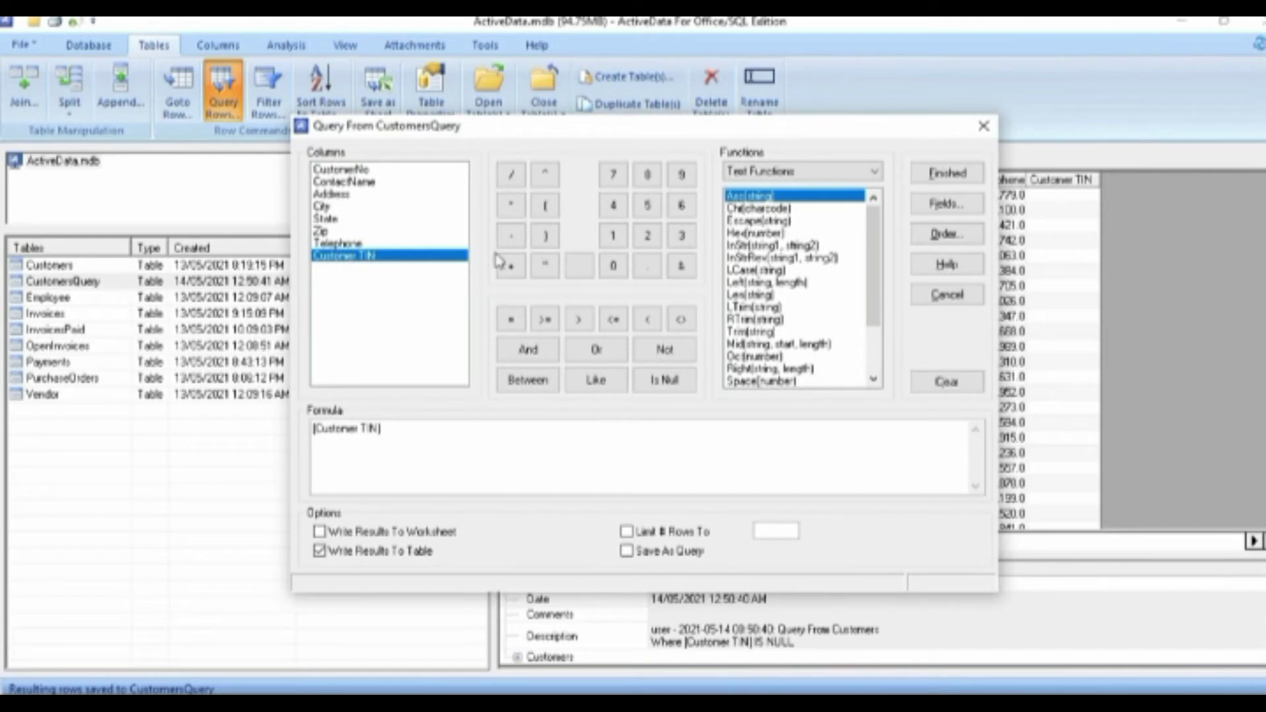
left_click(665, 380)
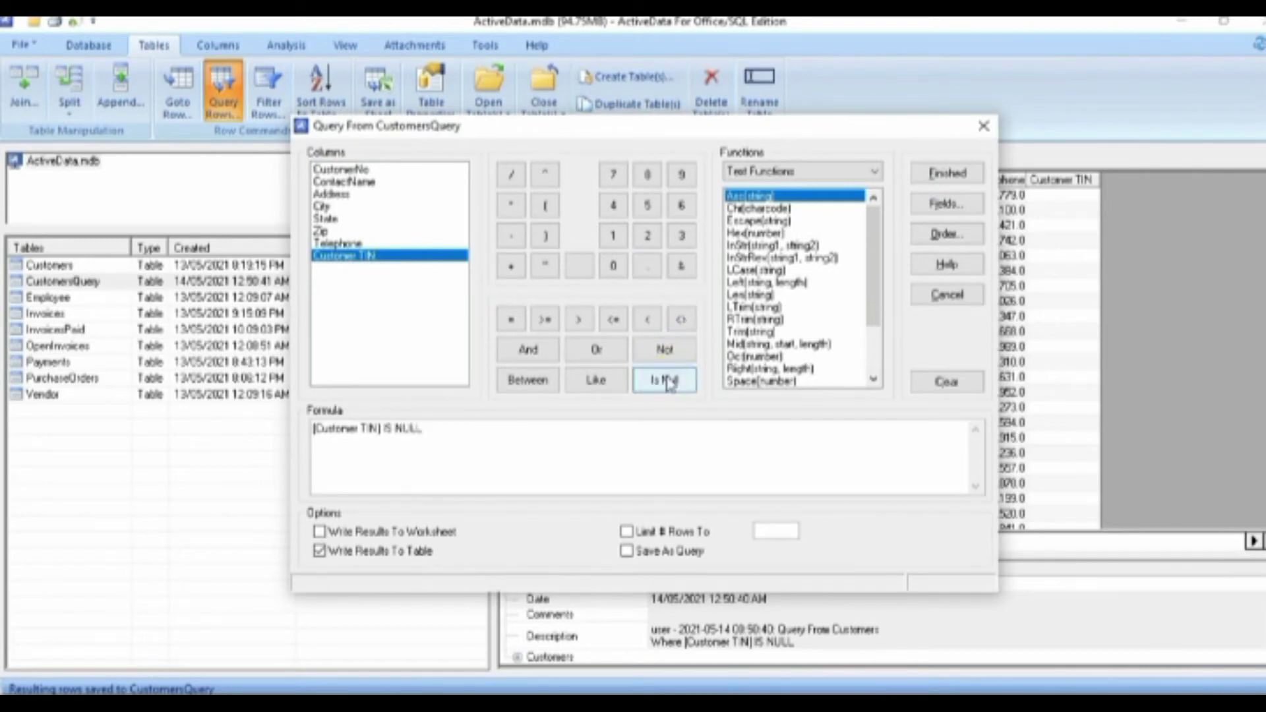
left_click(597, 360)
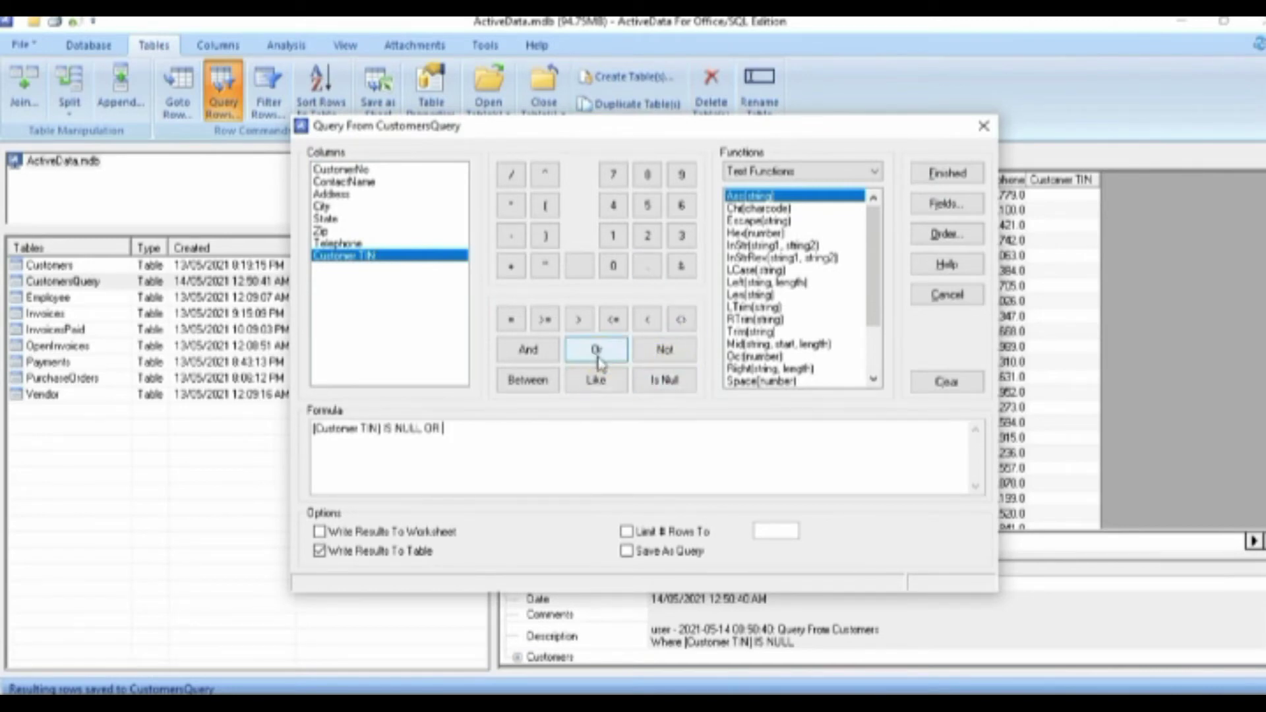
left_click(351, 246)
double_click(352, 246)
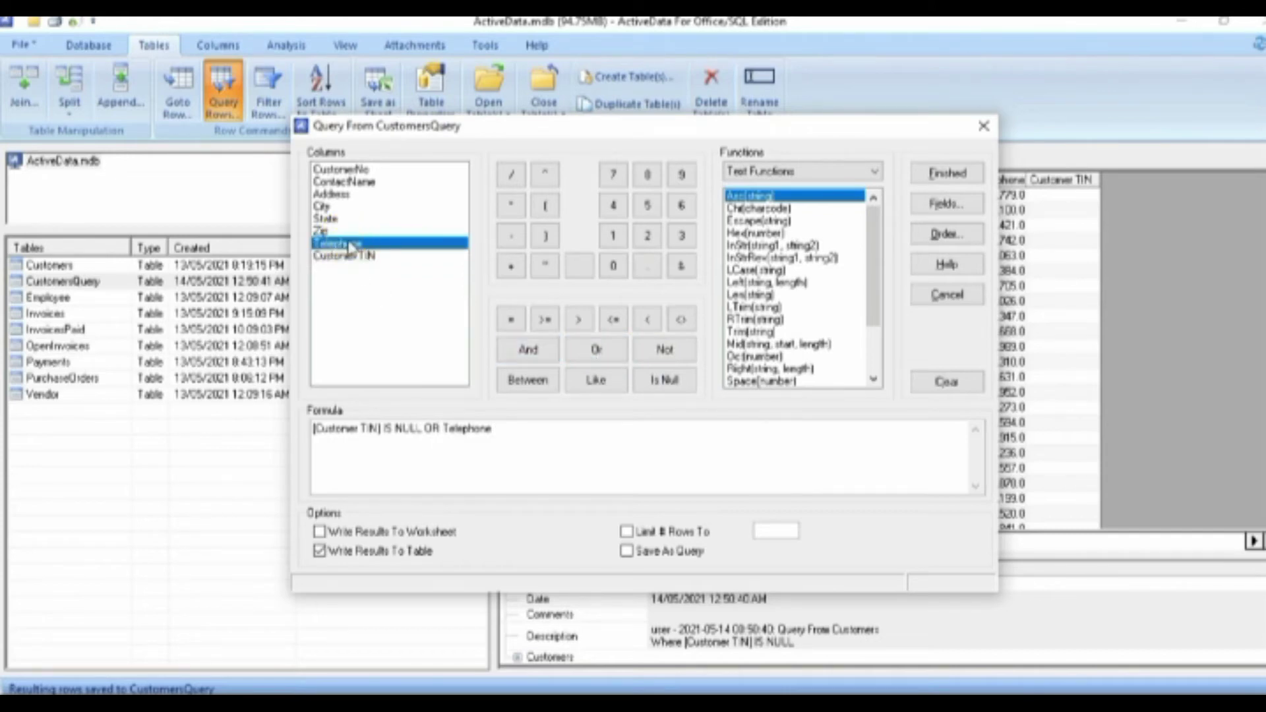
left_click(667, 381)
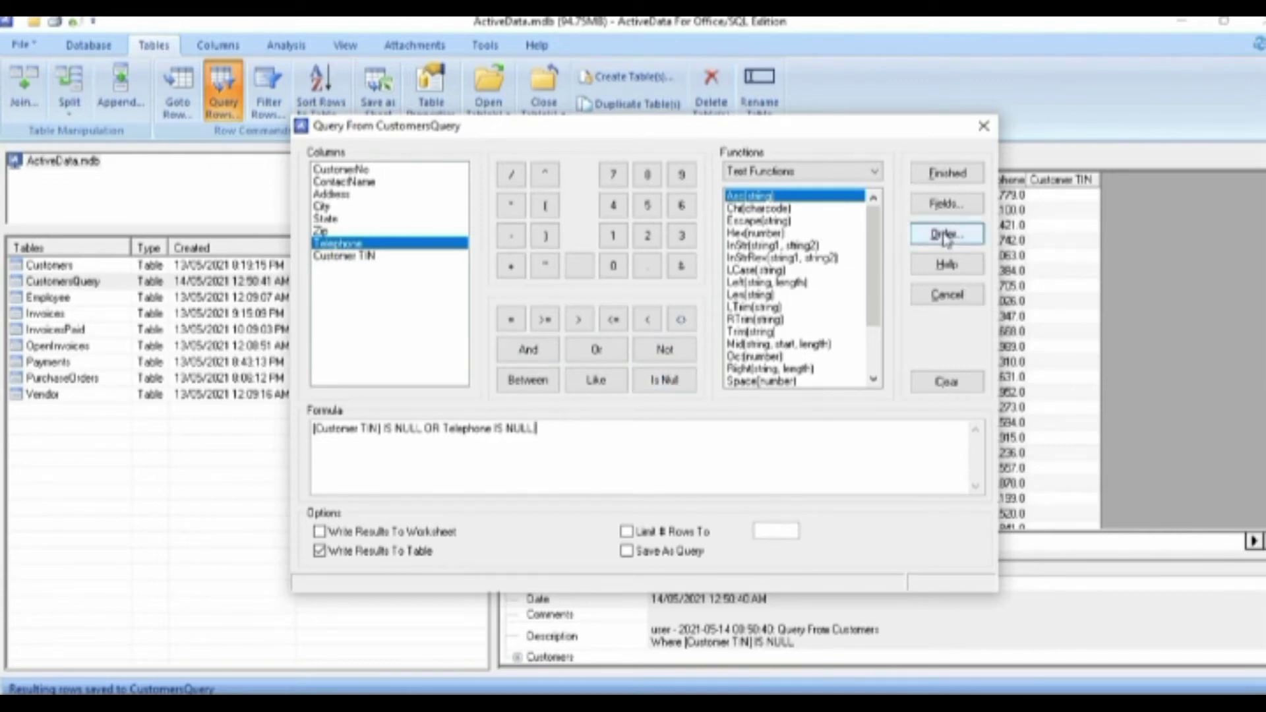
left_click(944, 177)
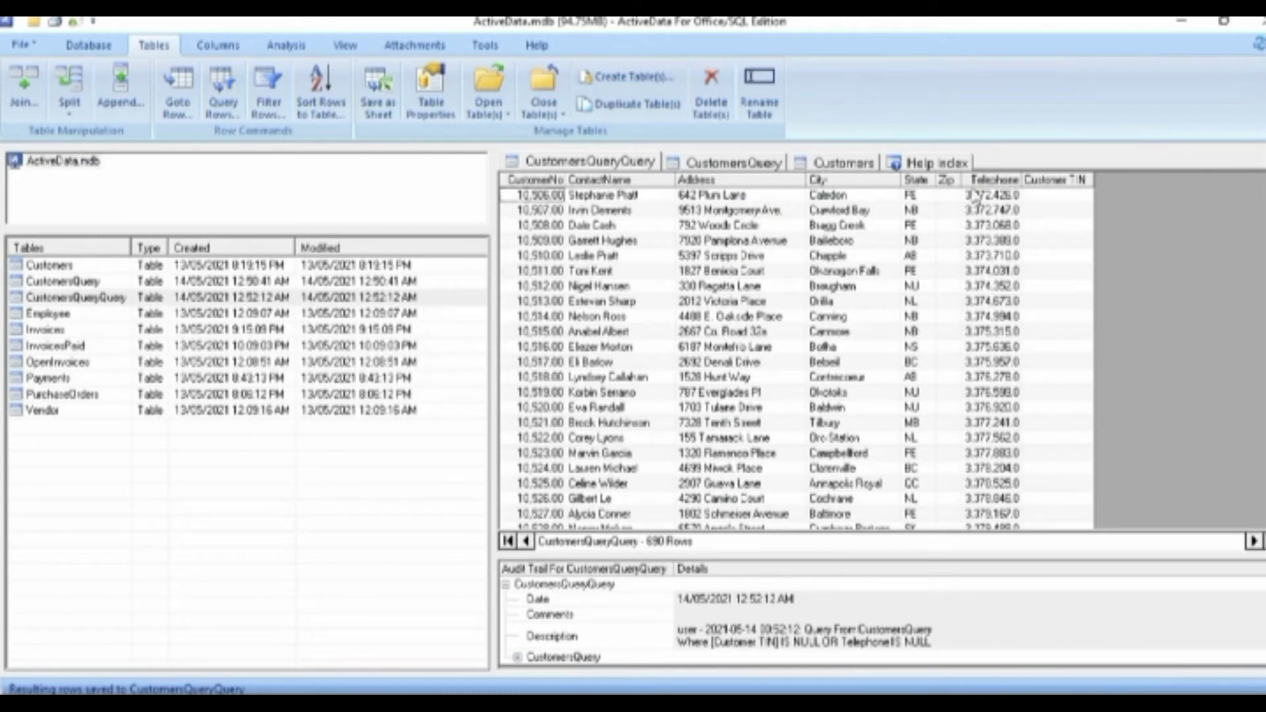
left_click_drag(994, 180, 1055, 180)
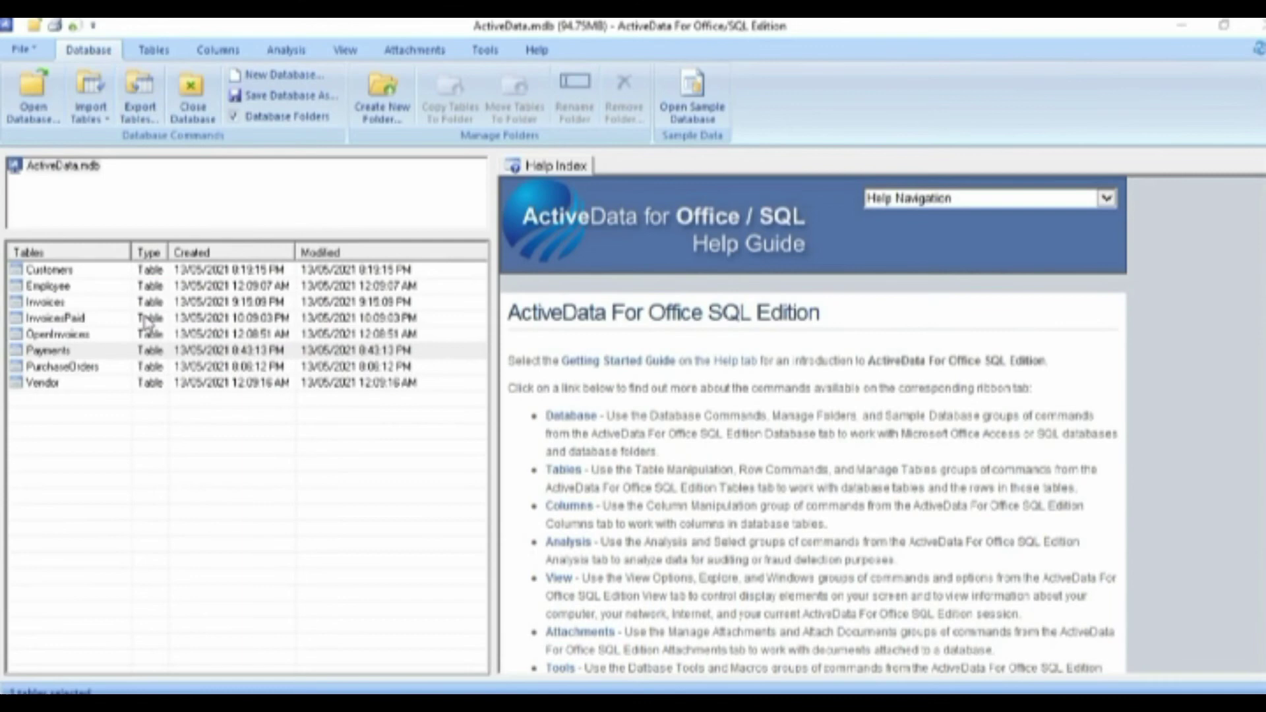
Run a Group Summary of the Payments table grouped by CustomerNo and InvoiceNo, totalling Amount with statistics included
double_click(106, 354)
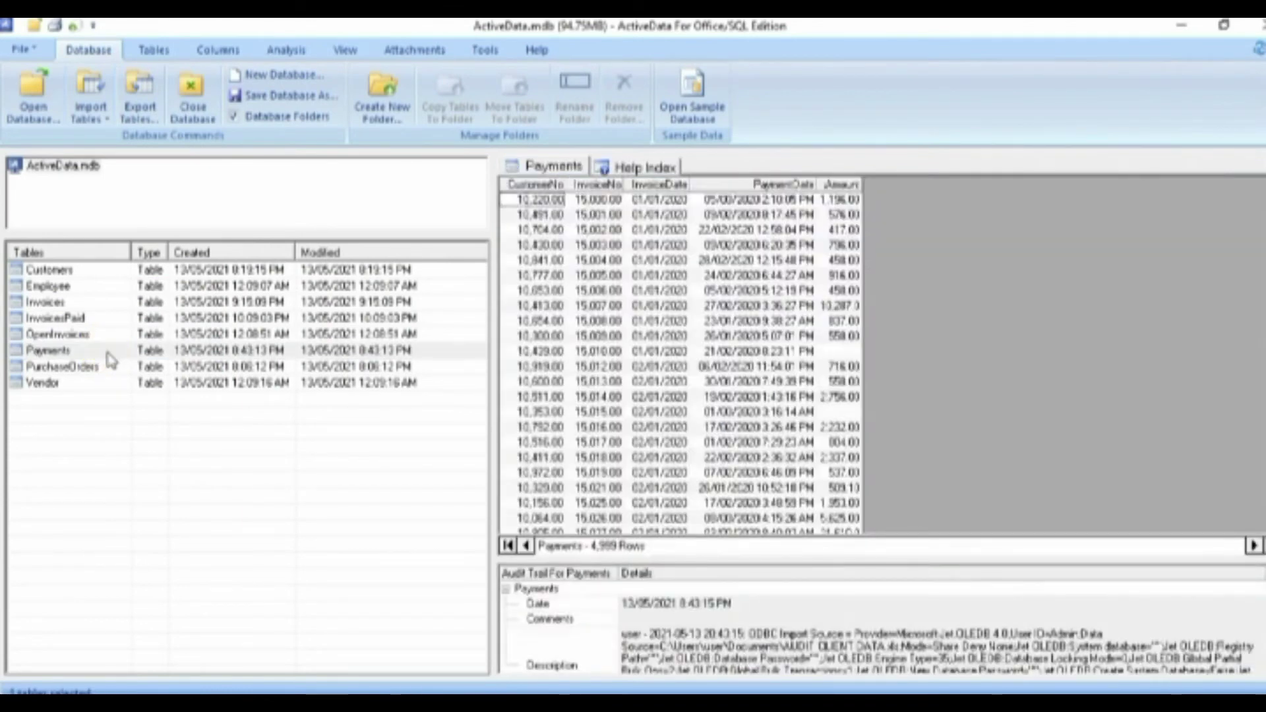
left_click(280, 55)
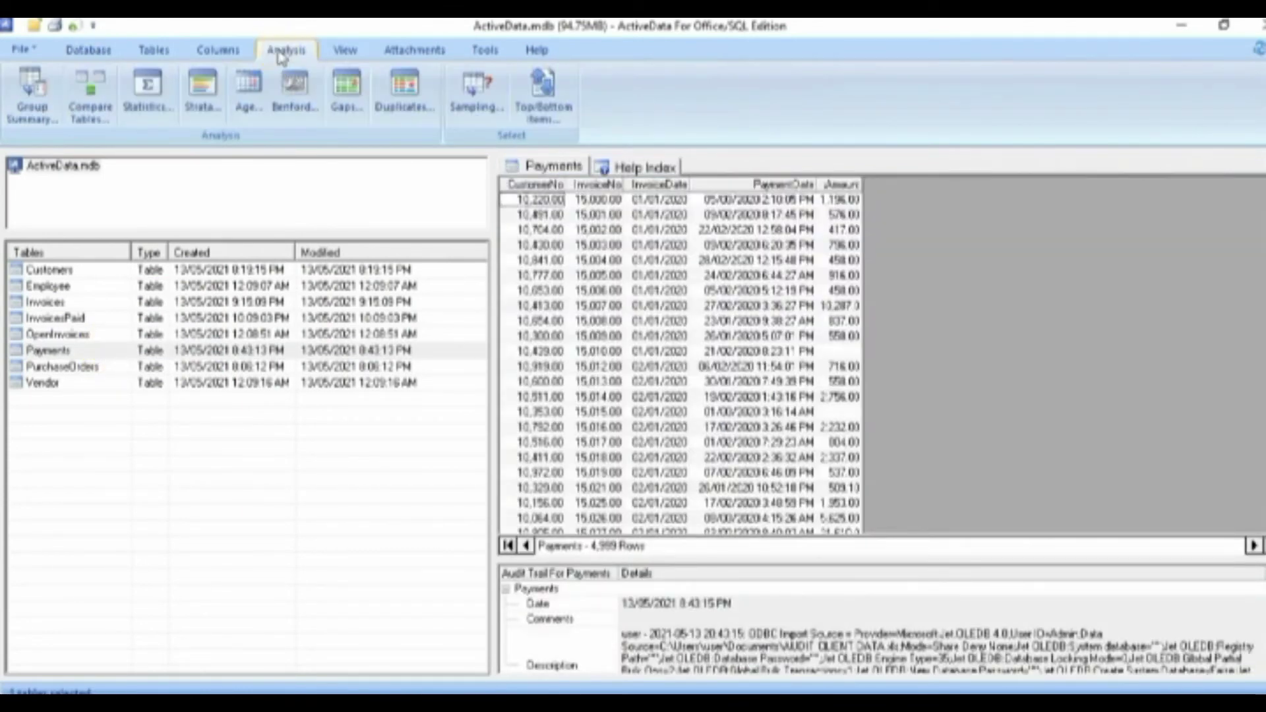
left_click(32, 106)
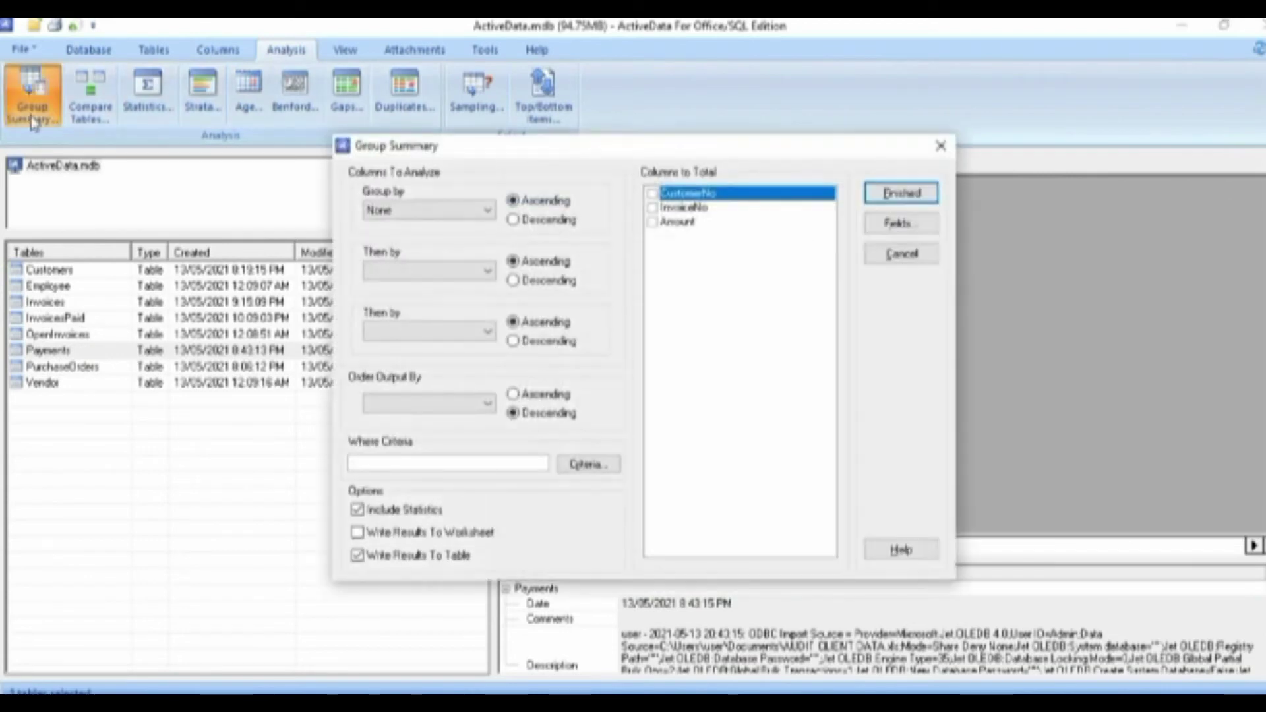
left_click(454, 209)
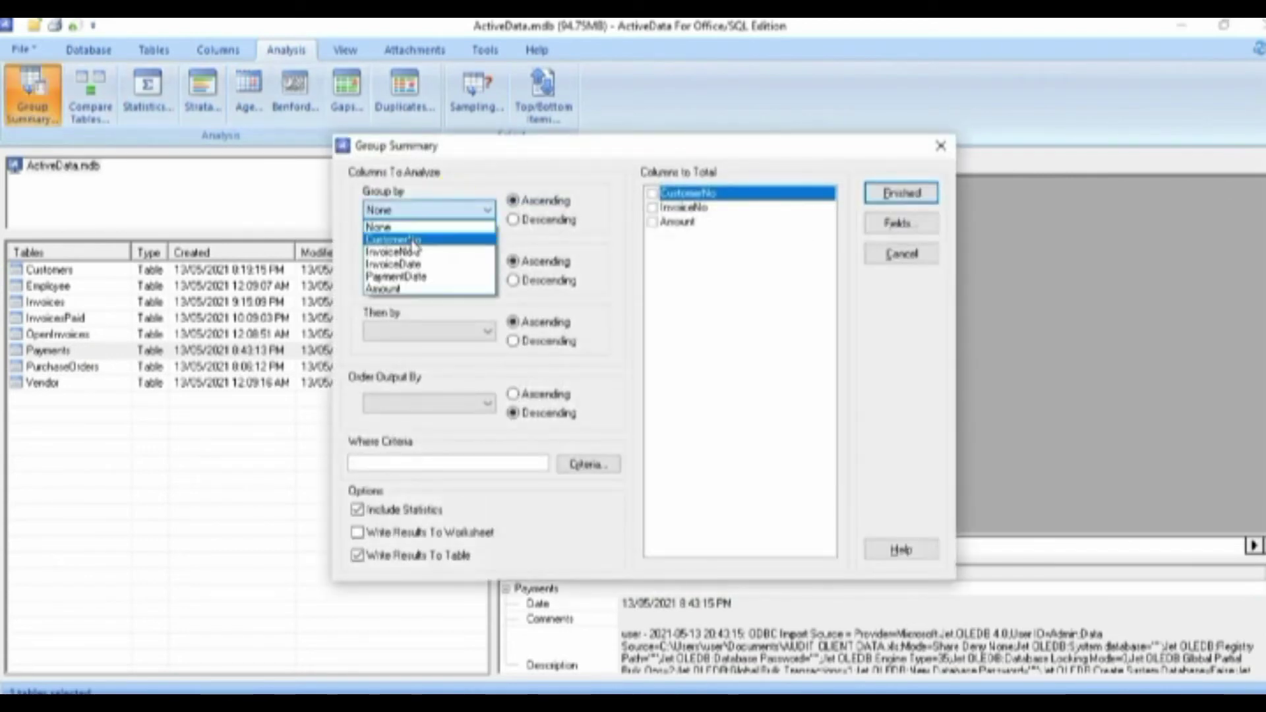
left_click(413, 241)
left_click(430, 272)
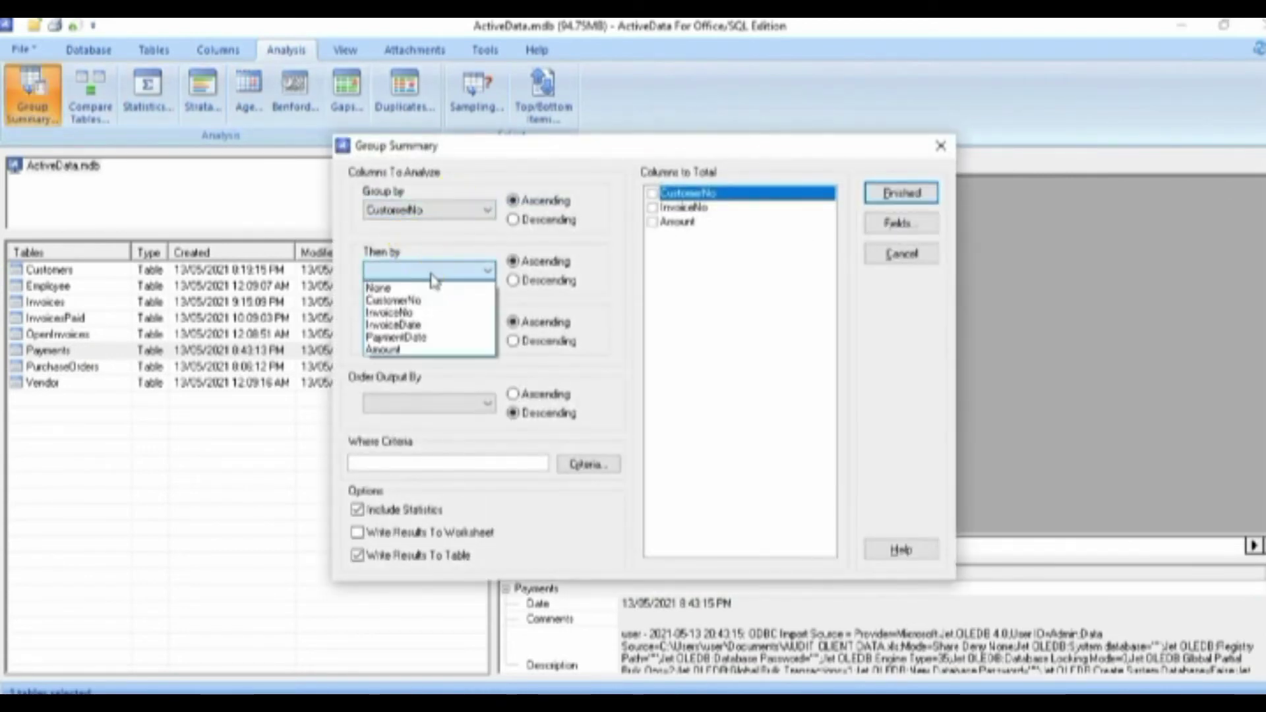
left_click(407, 311)
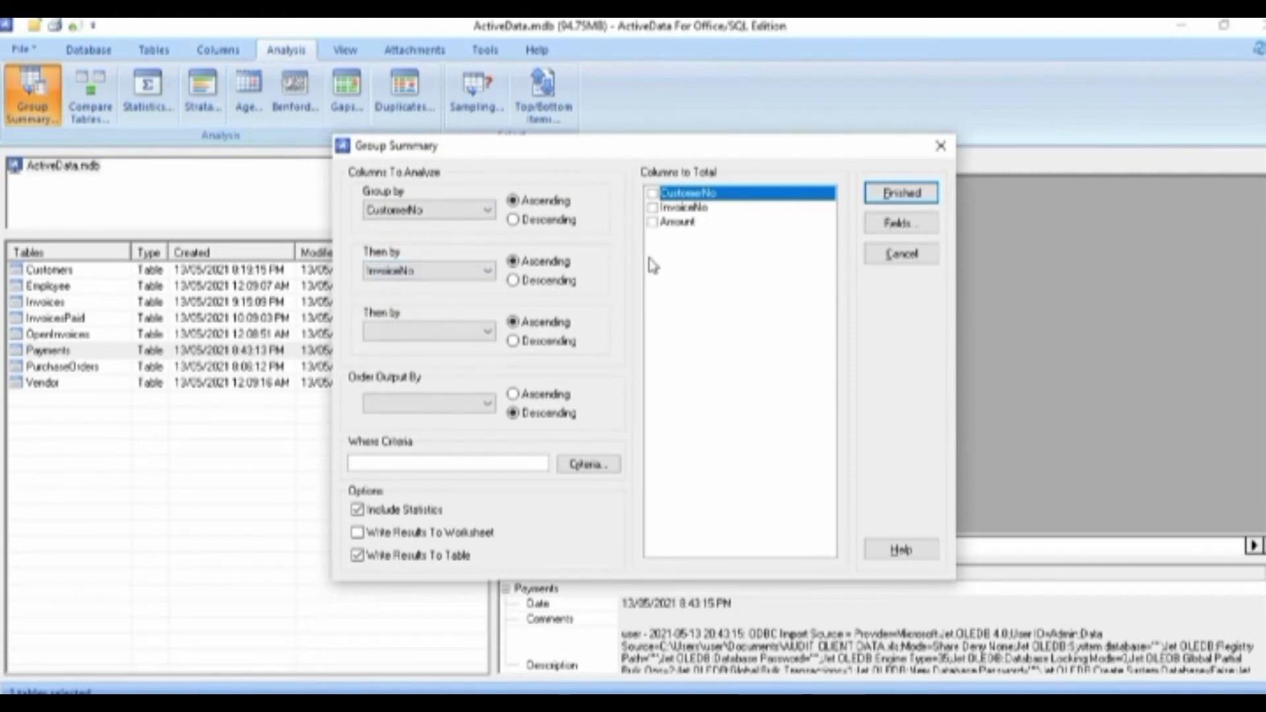
left_click(662, 223)
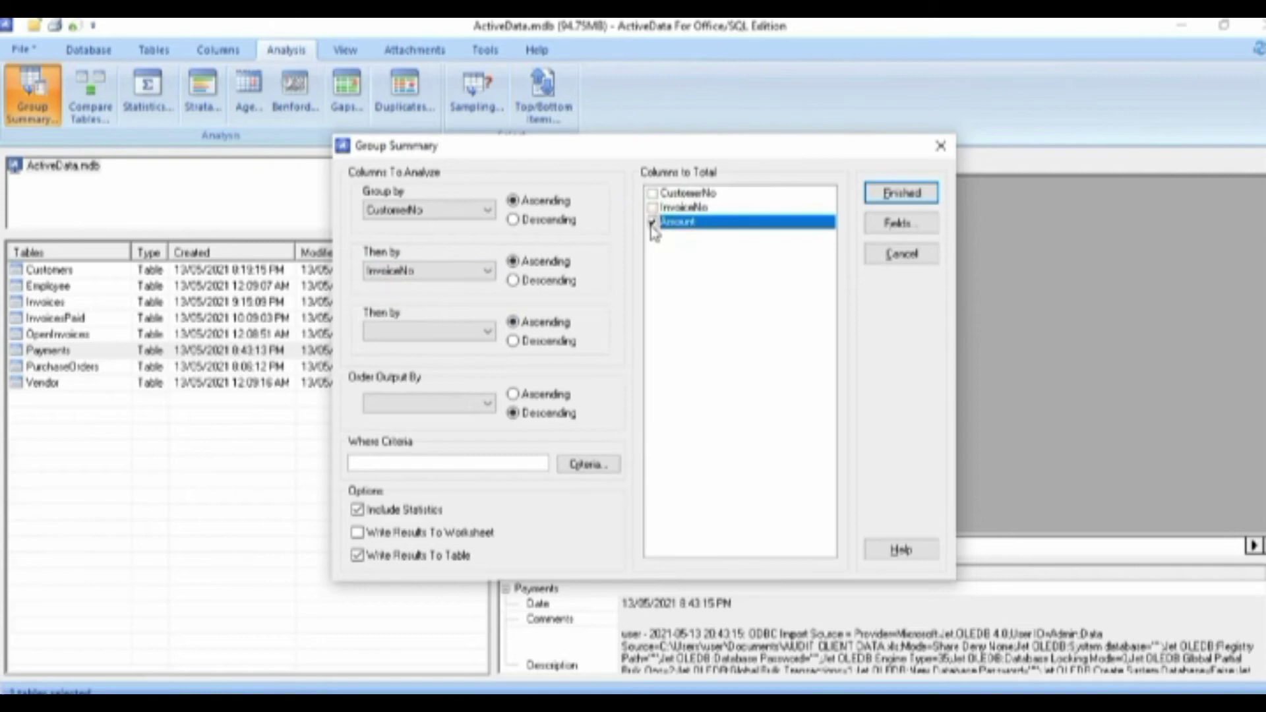
left_click(900, 193)
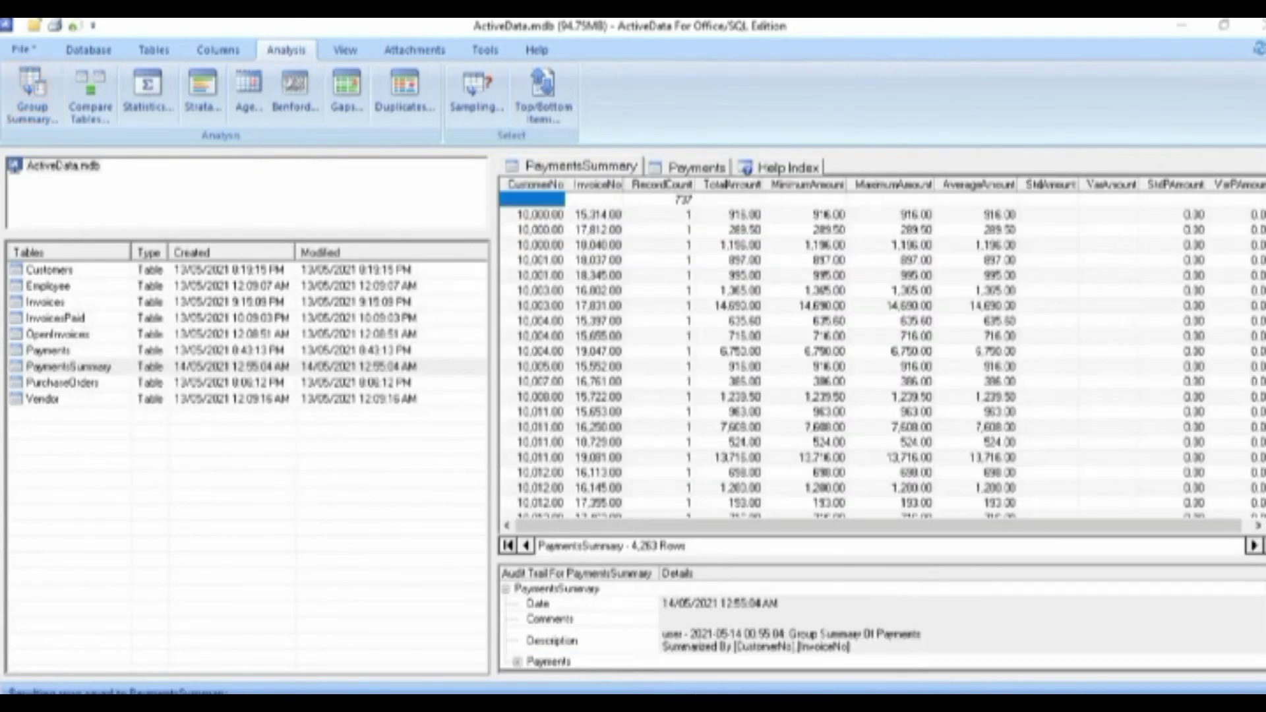
Open the Invoices table and set up a join of it with the PaymentsSummary table
double_click(62, 301)
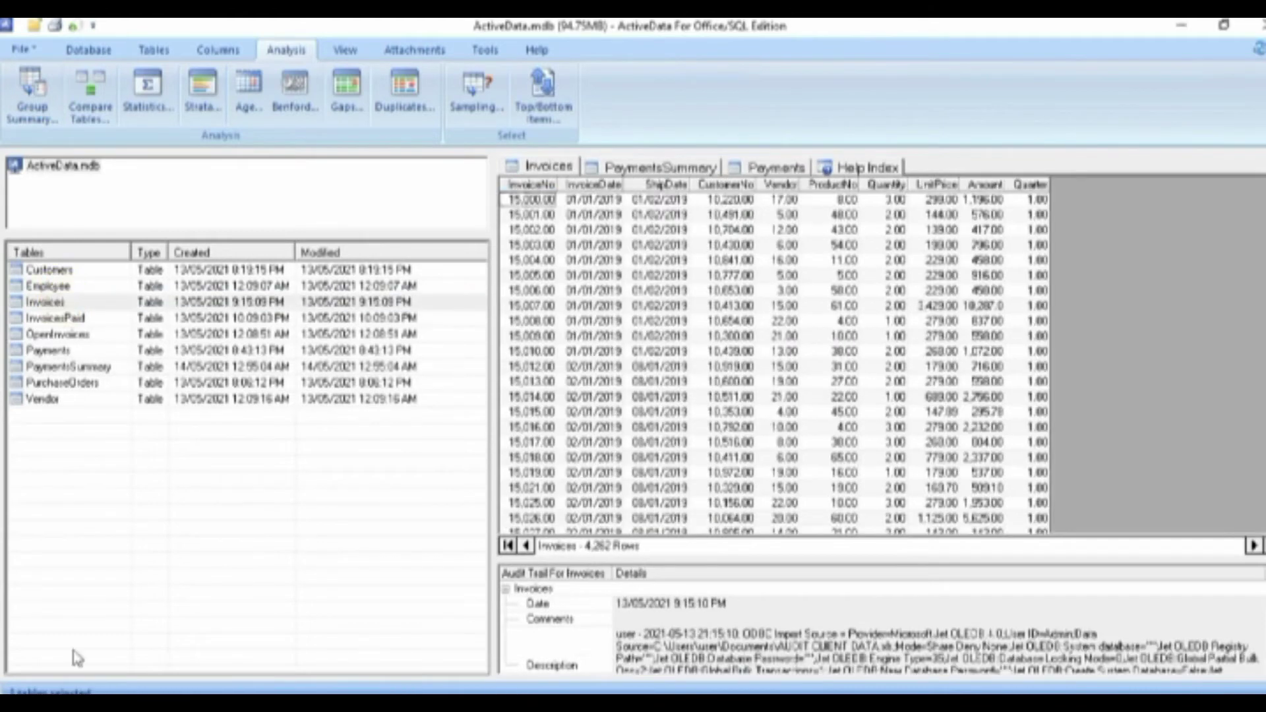
left_click(154, 49)
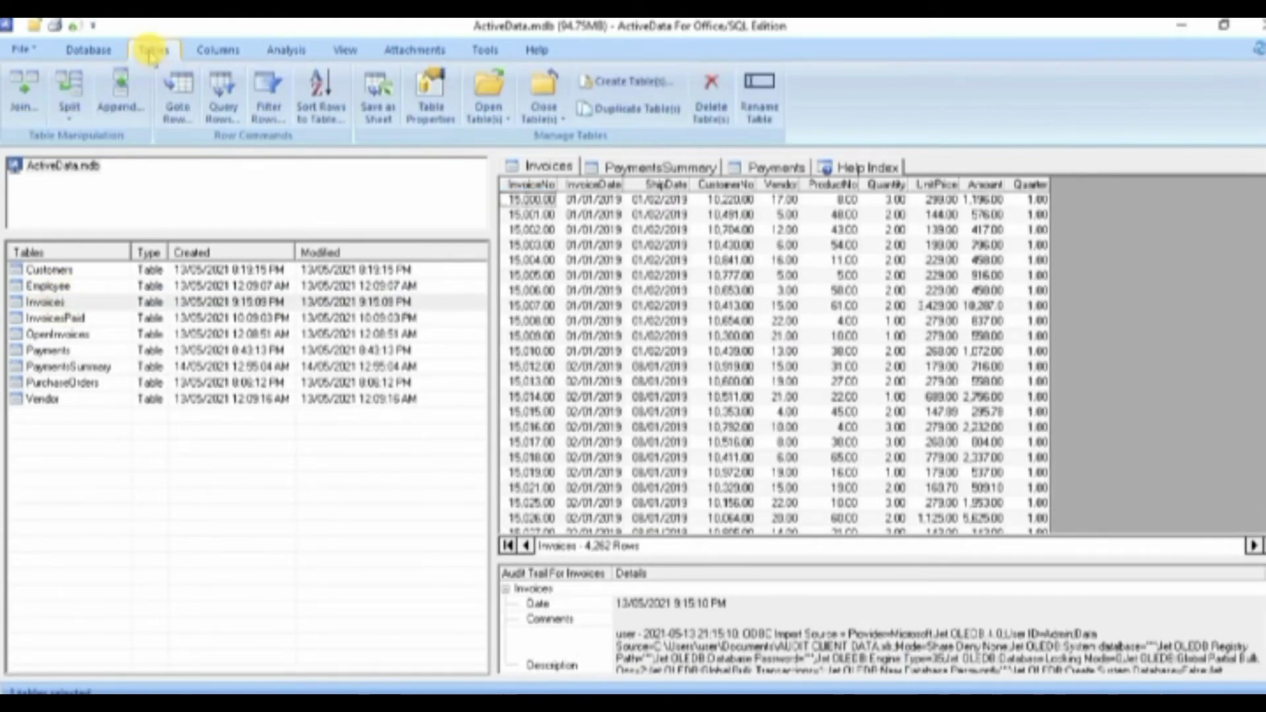
left_click(23, 92)
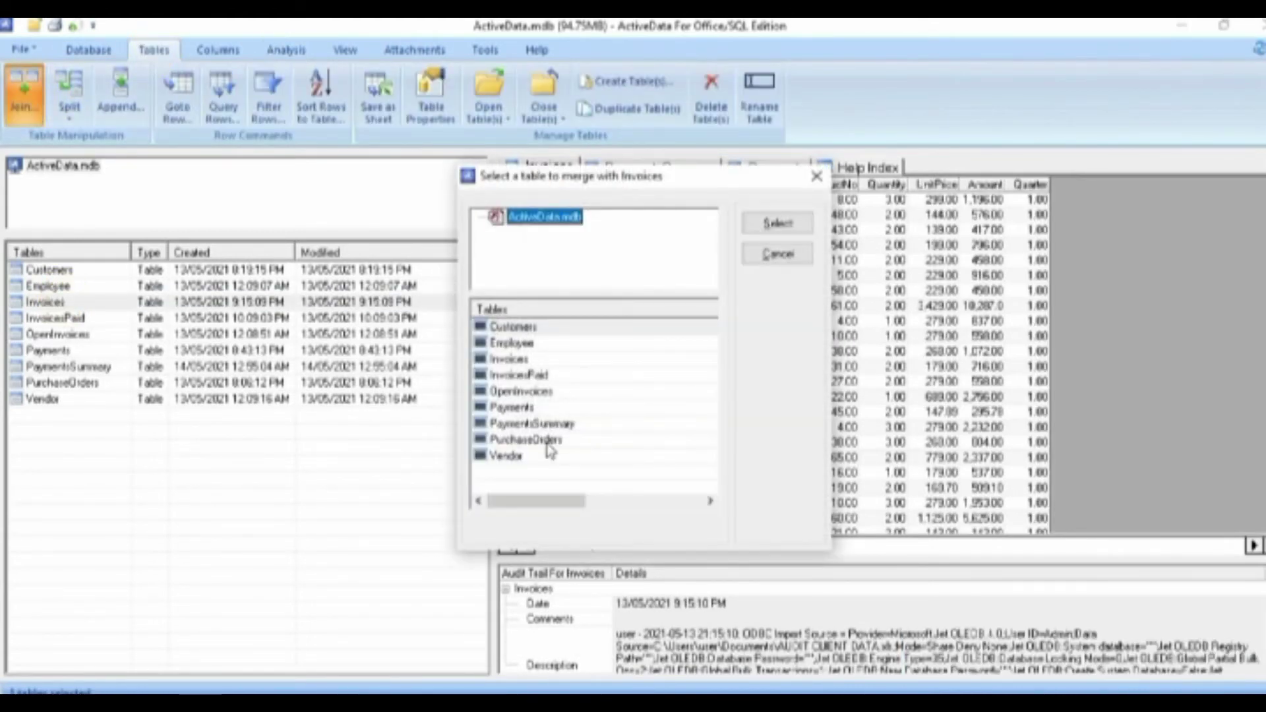
left_click(546, 423)
left_click(777, 224)
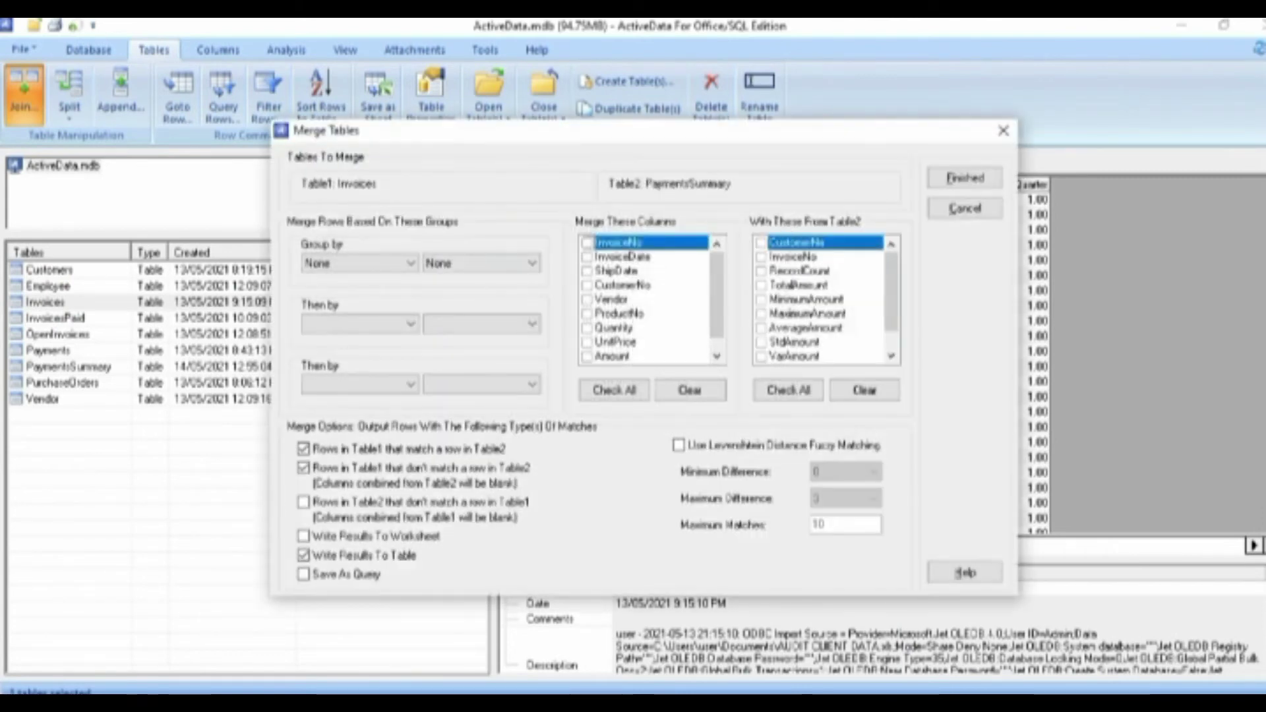
Match the Invoices and PaymentsSummary tables on CustomerNo with CustomerNo, and on InvoiceNo with InvoiceNo
left_click(396, 264)
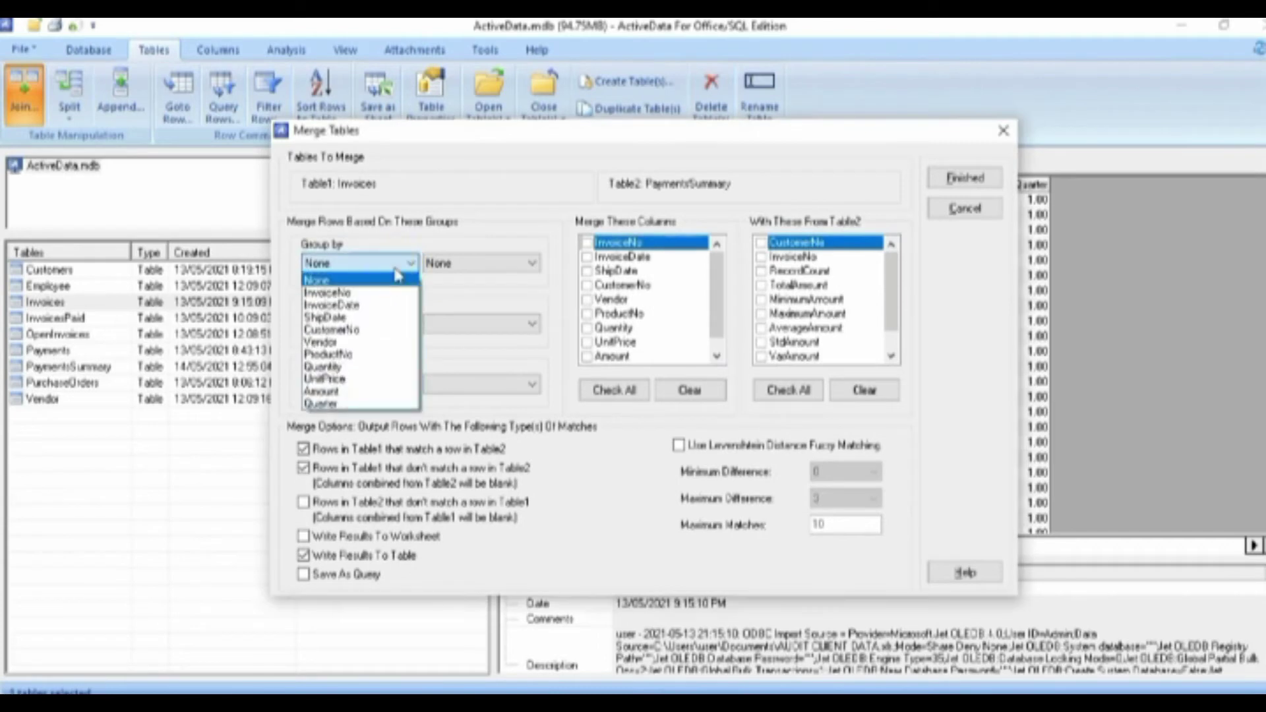
left_click(356, 329)
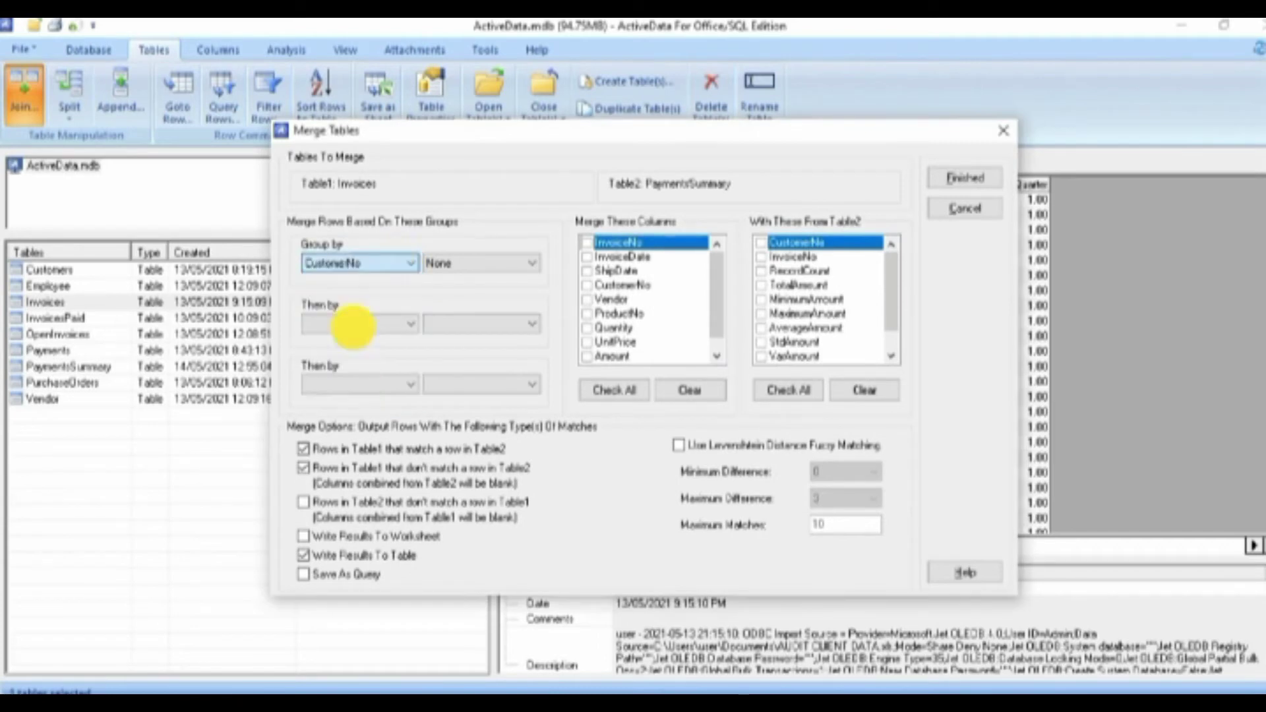
left_click(451, 264)
left_click(435, 287)
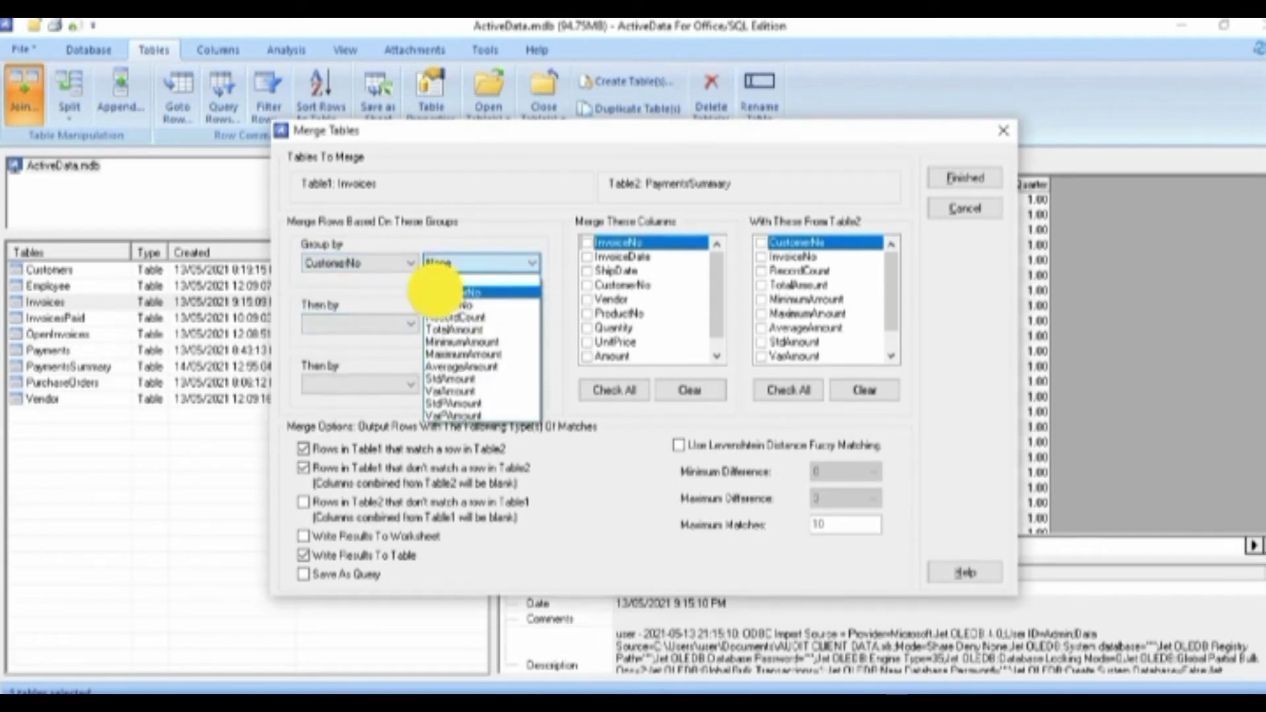
left_click(407, 324)
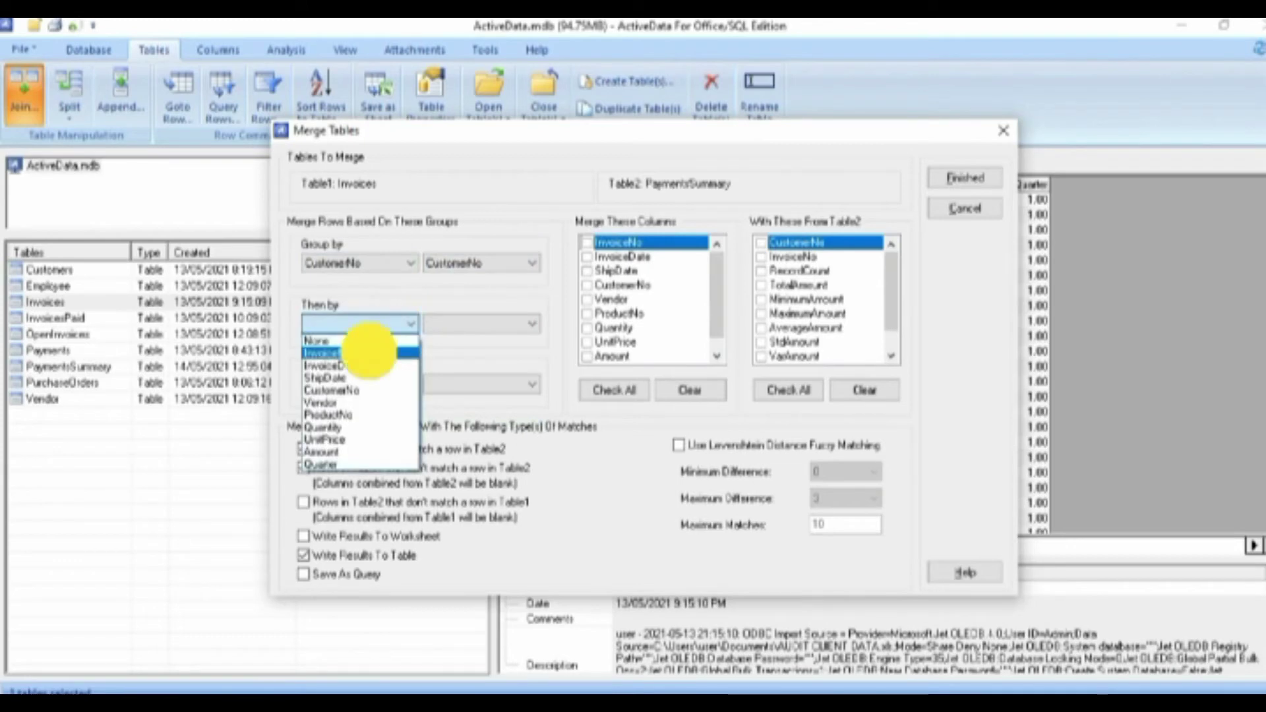
left_click(373, 346)
left_click(440, 327)
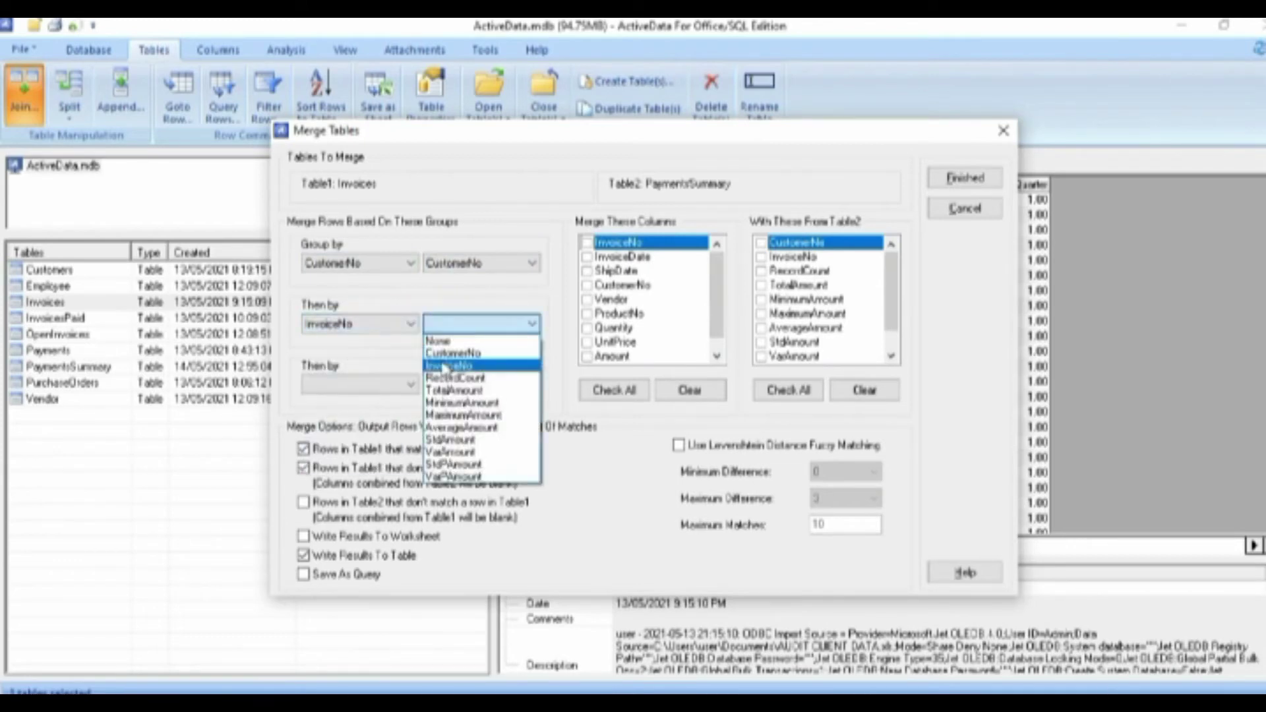
left_click(446, 366)
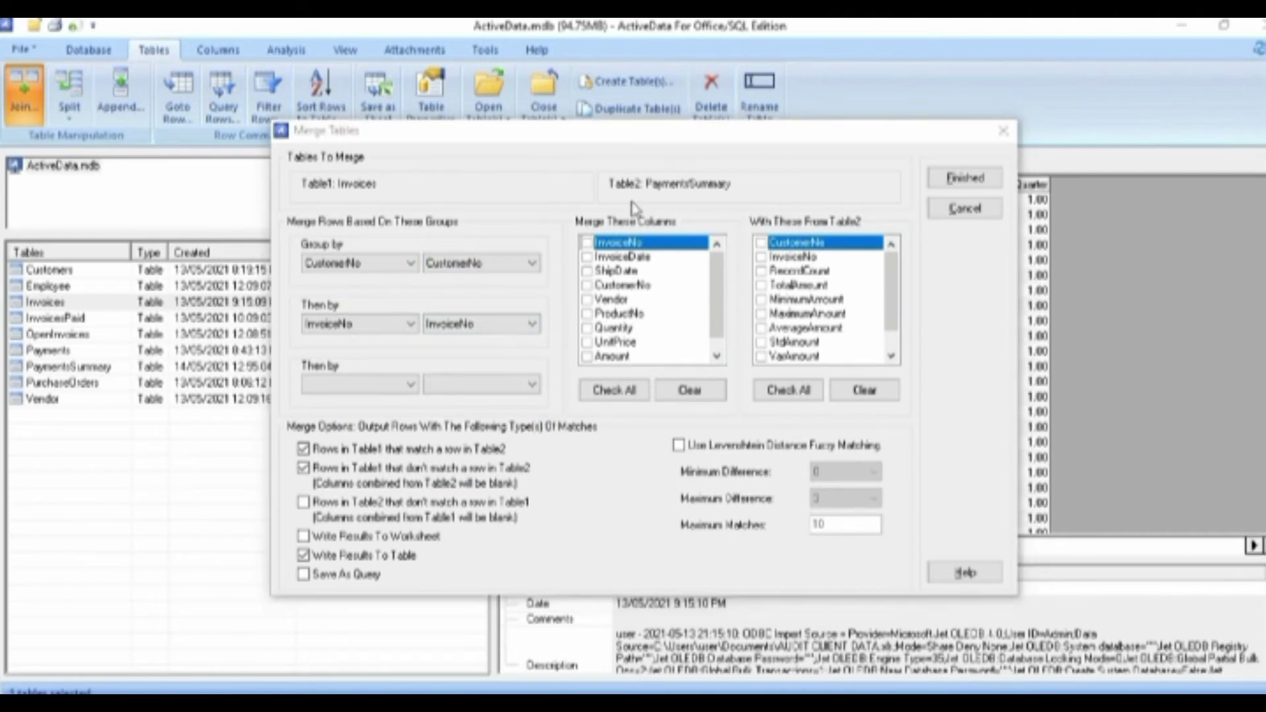
Merge InvoiceNo, InvoiceDate, CustomerNo and Amount from Invoices with TotalAmount from PaymentsSummary, writing the results to a table
left_click(587, 285)
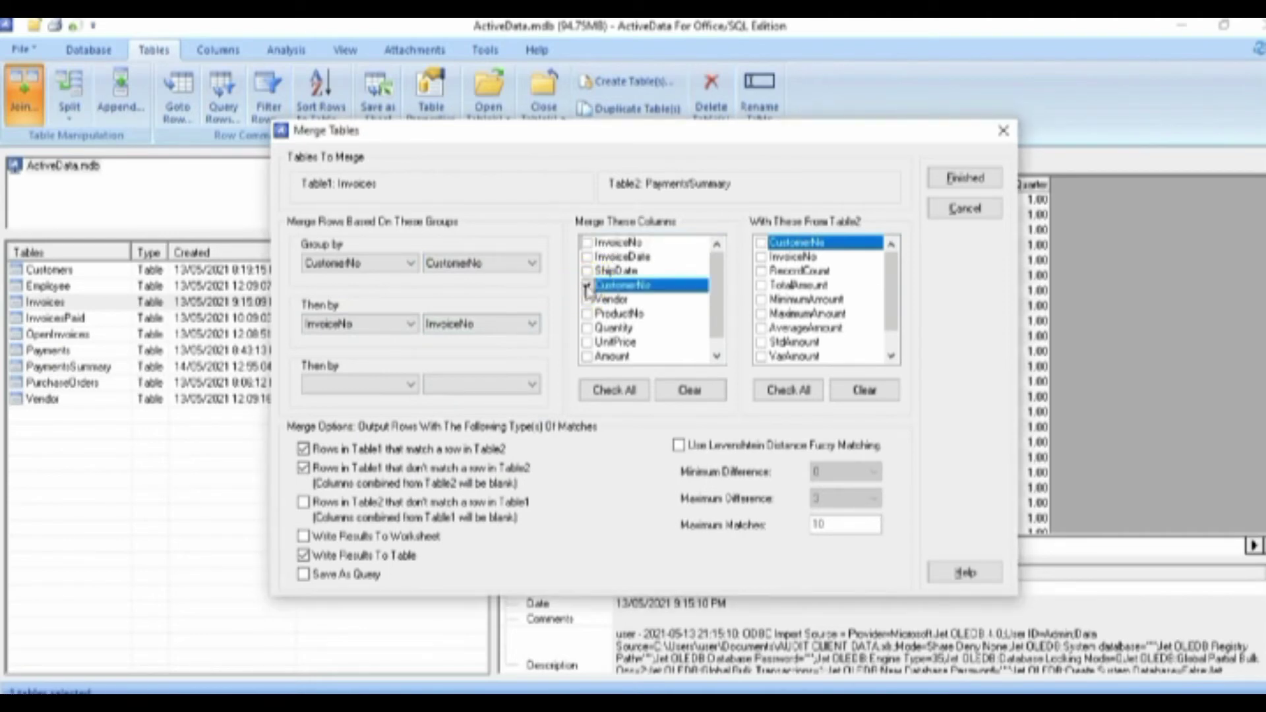
left_click(586, 243)
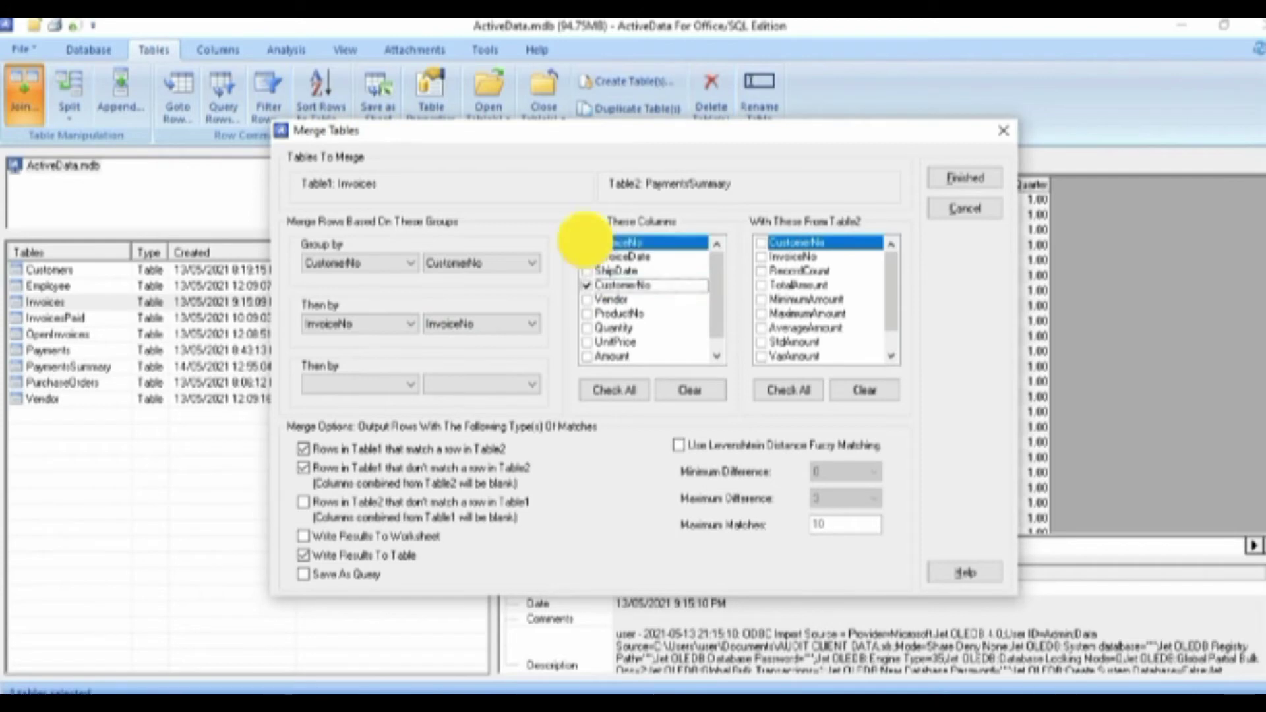
left_click(587, 356)
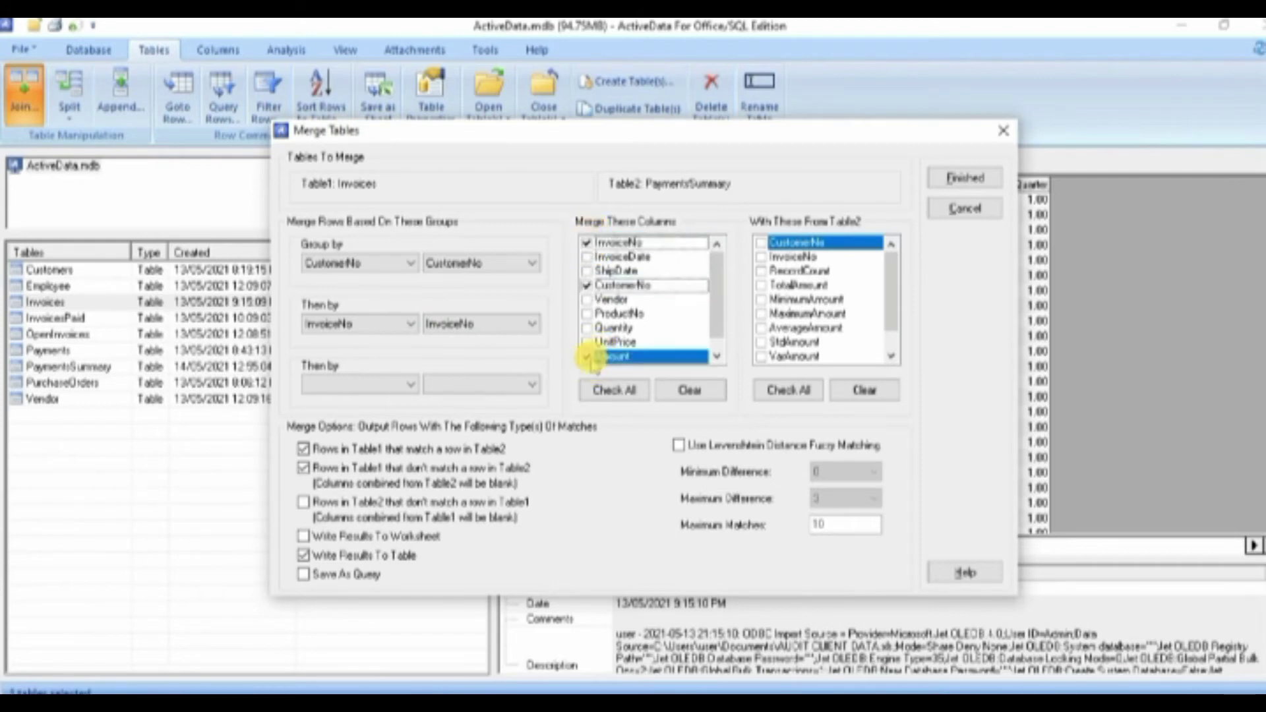
left_click(587, 256)
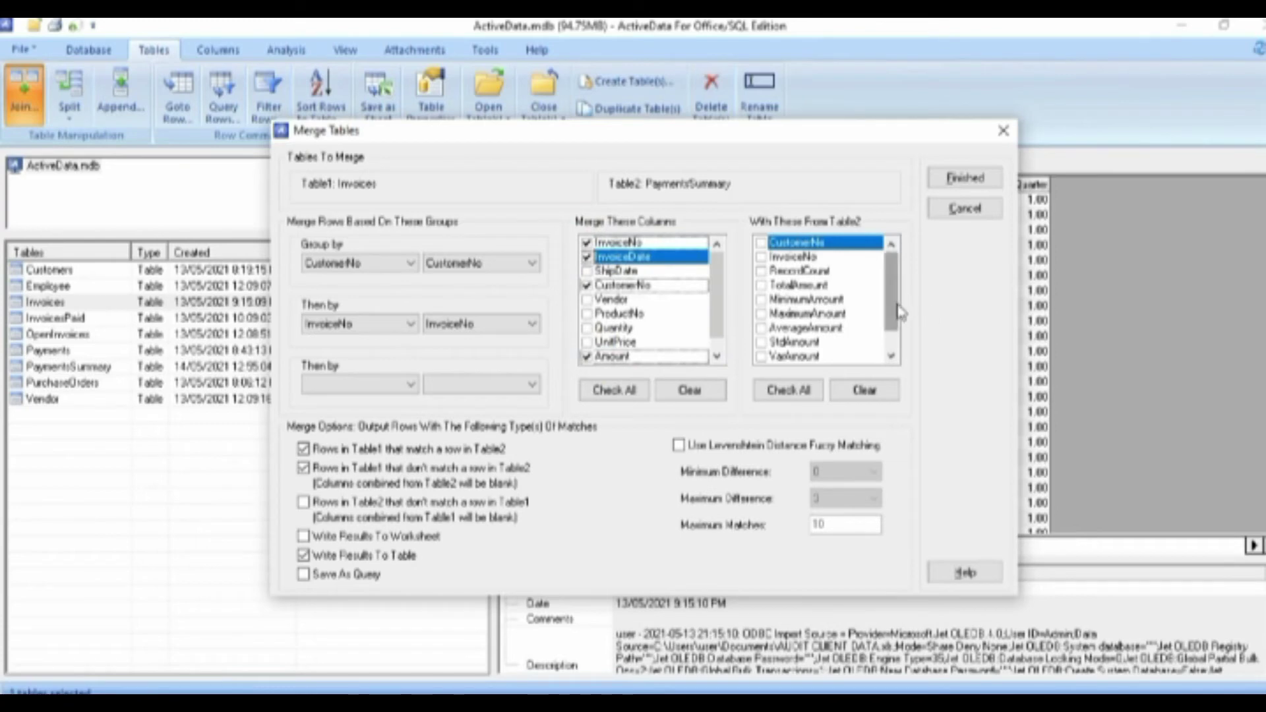
left_click(761, 285)
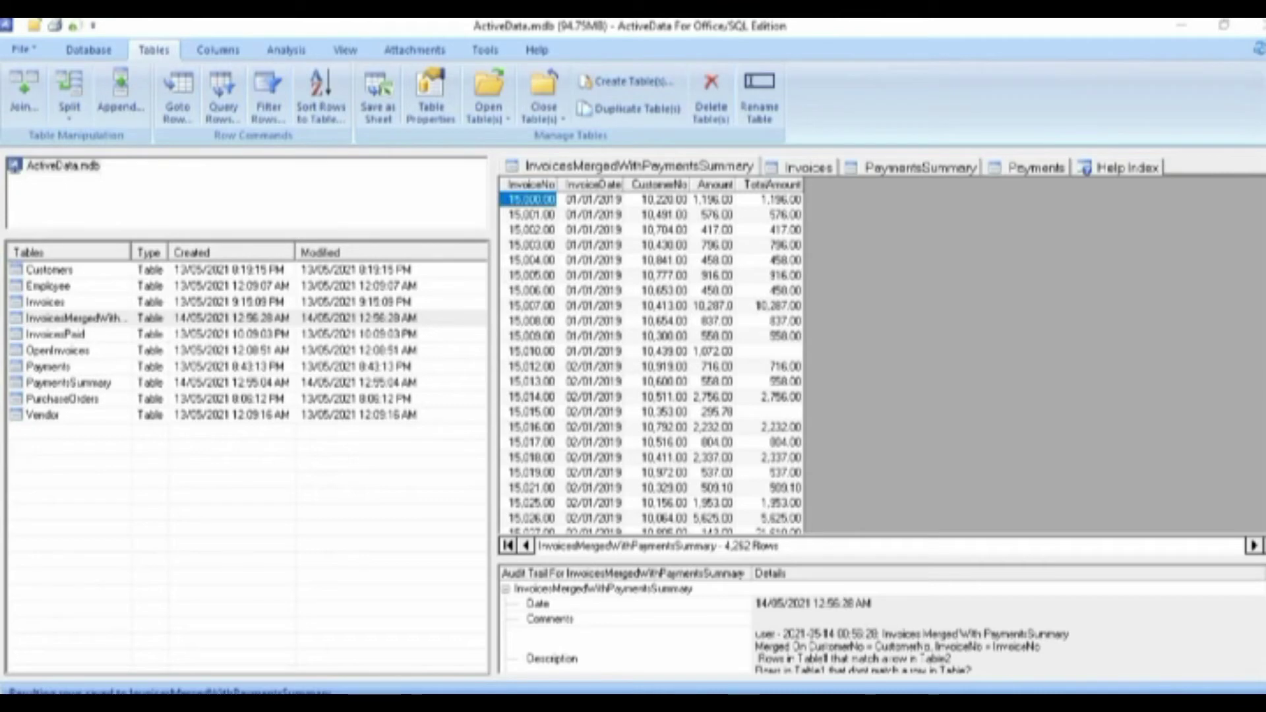
Query the merged invoices table for rows where Amount <> TotalAmount OR TotalAmount IS NULL, writing the results to a table
left_click(222, 99)
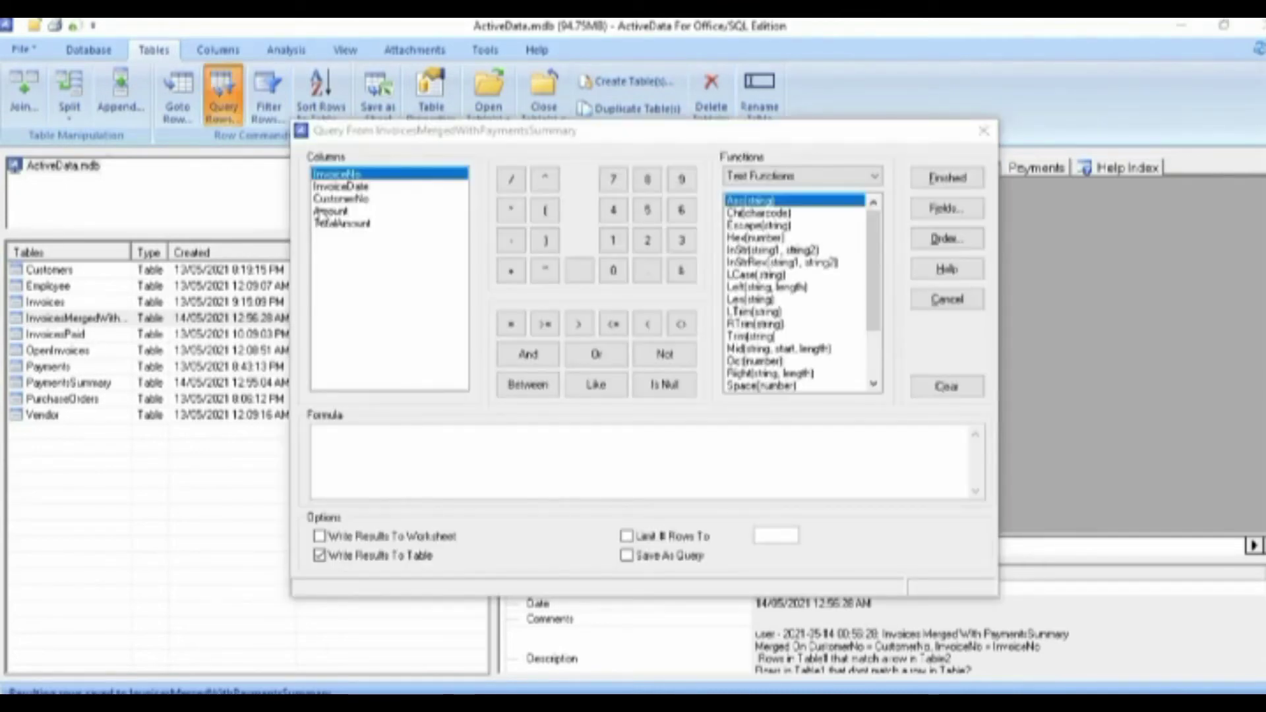
double_click(316, 211)
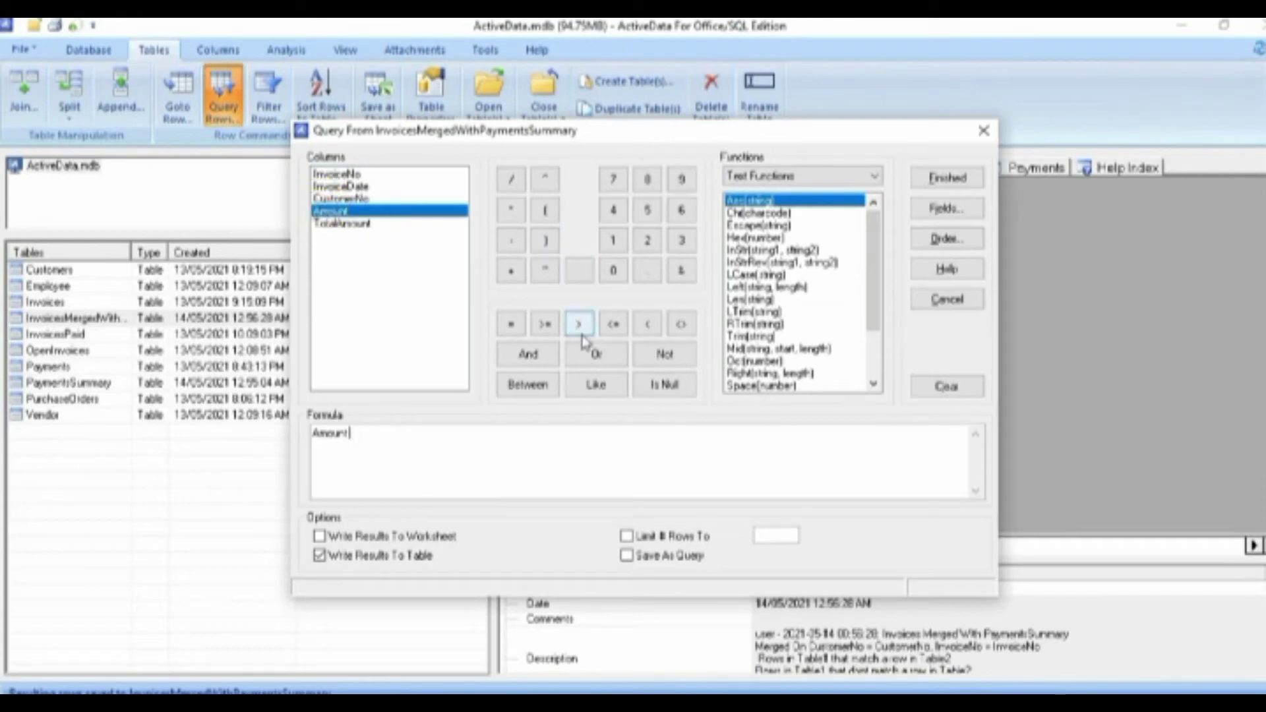
left_click(679, 324)
double_click(382, 224)
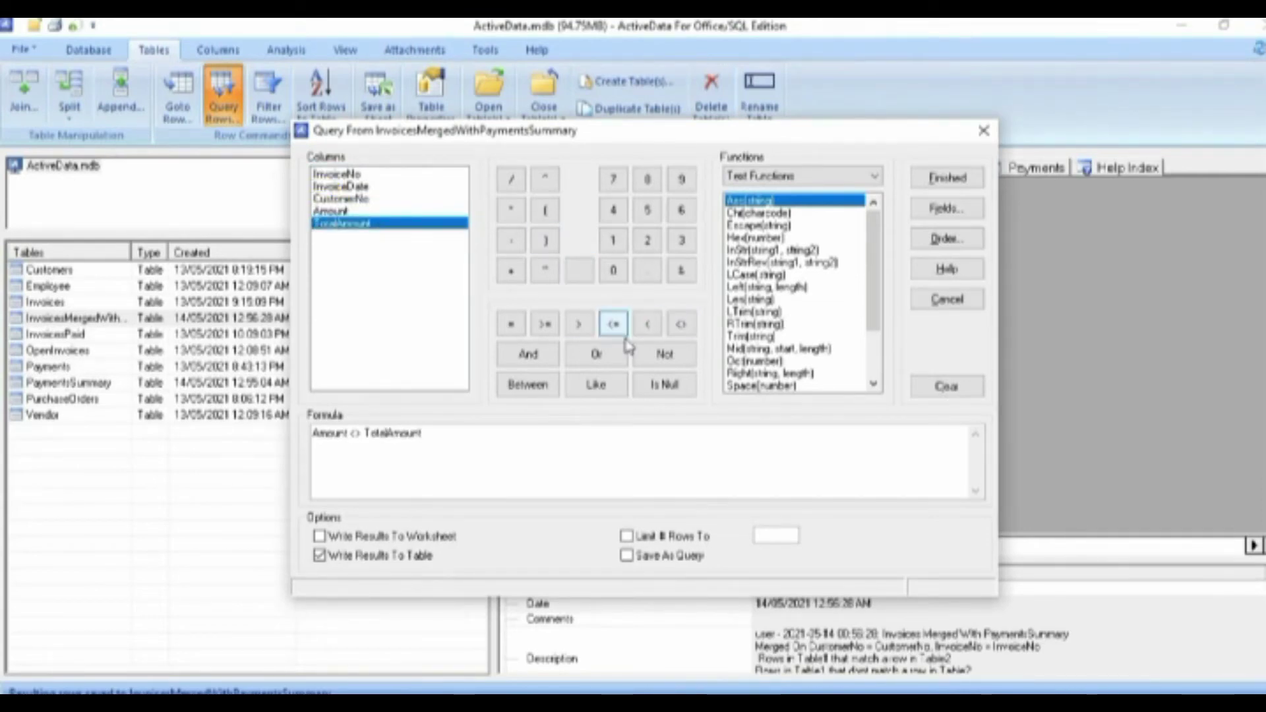
left_click(596, 356)
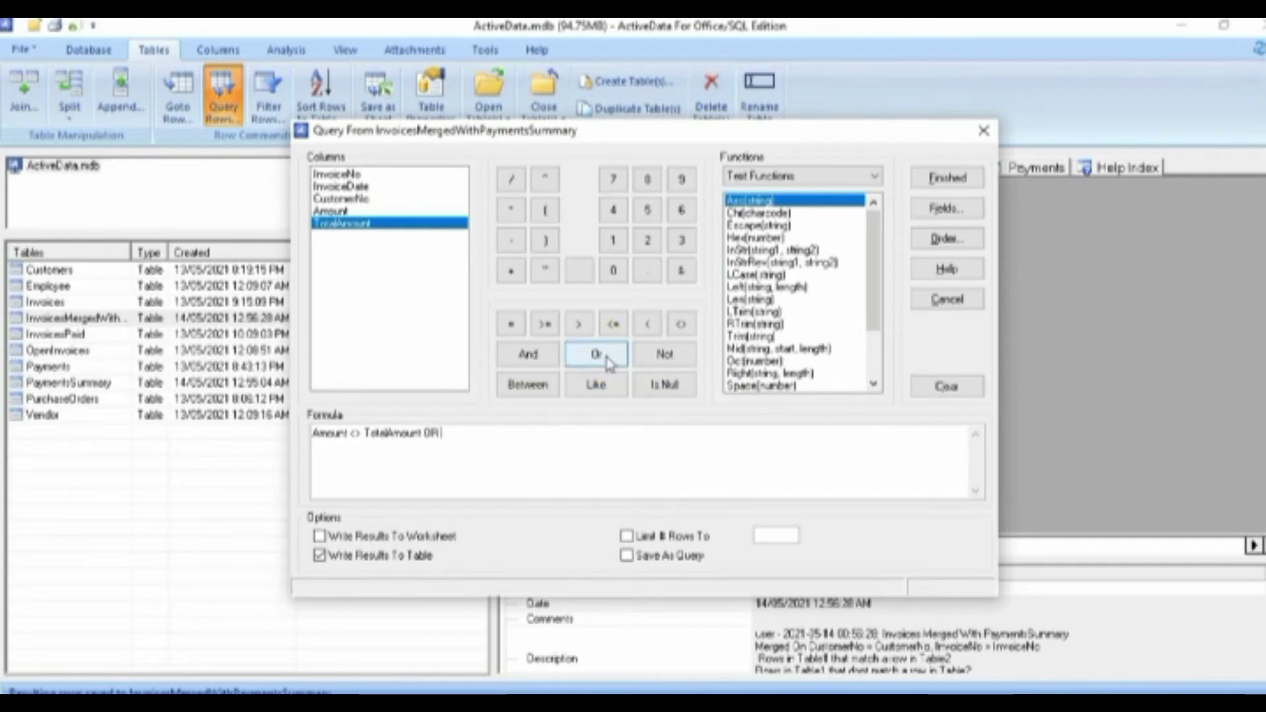
left_click(668, 385)
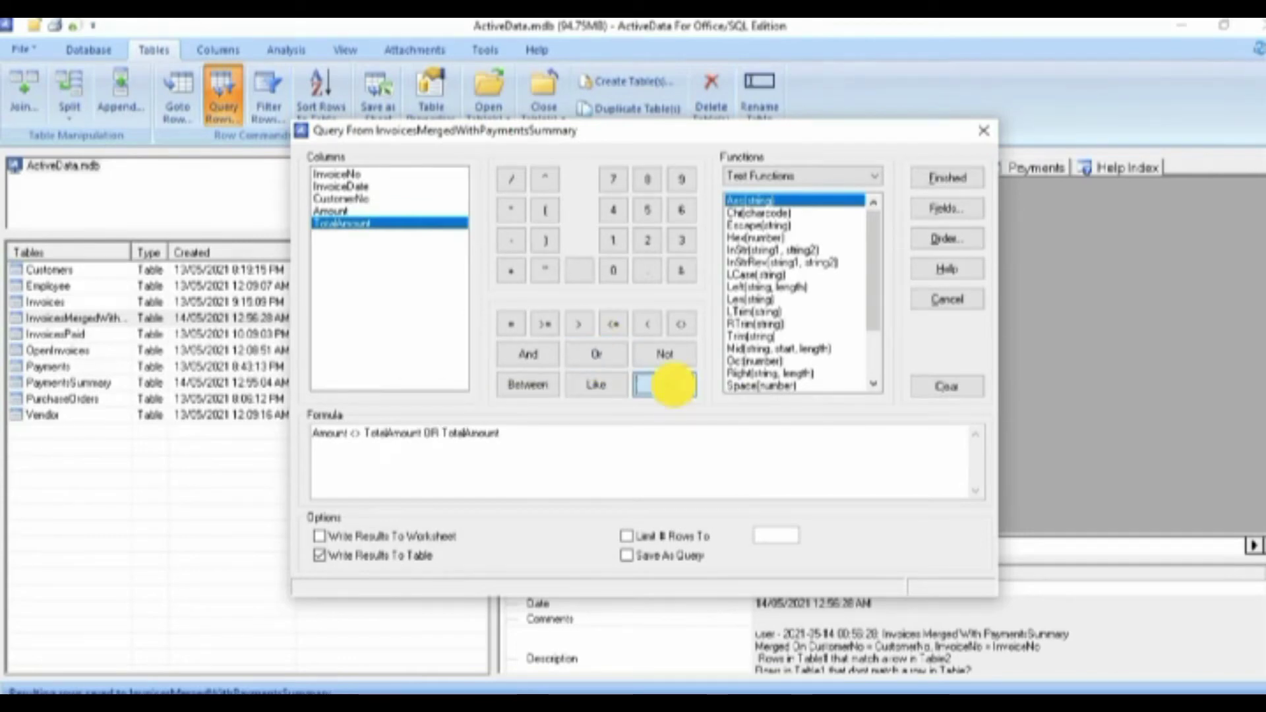
left_click(672, 385)
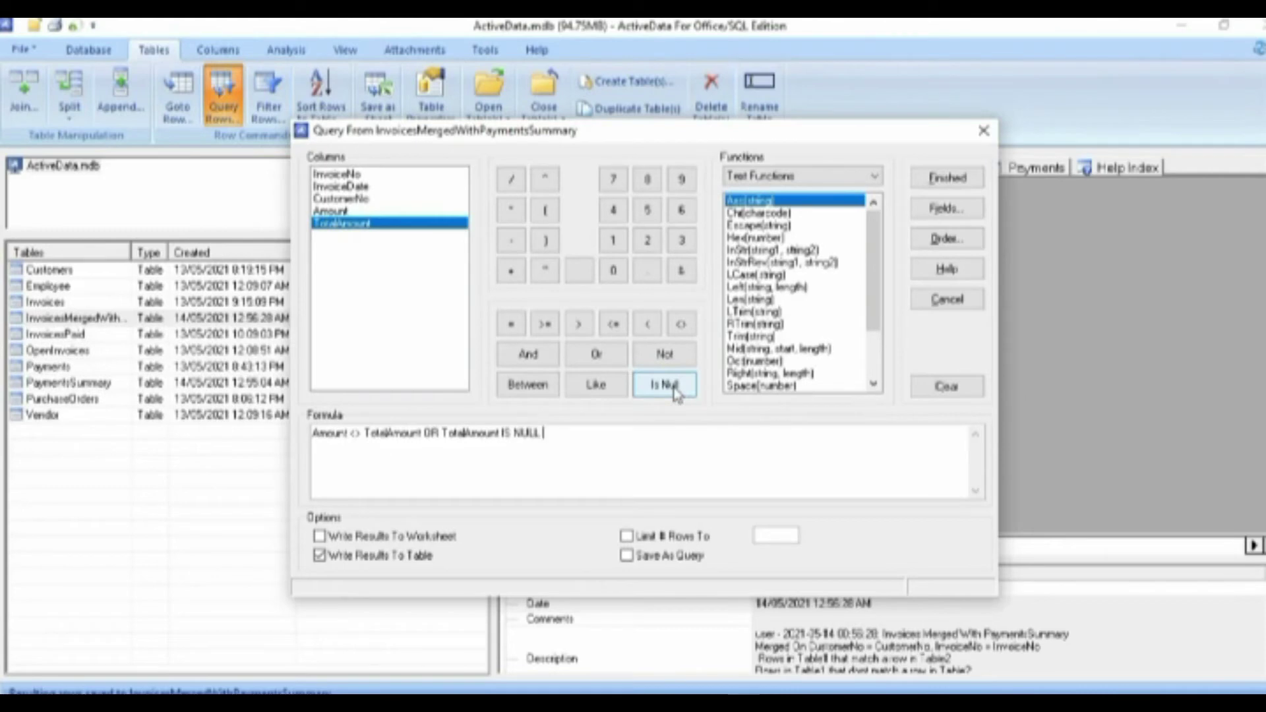
left_click(947, 177)
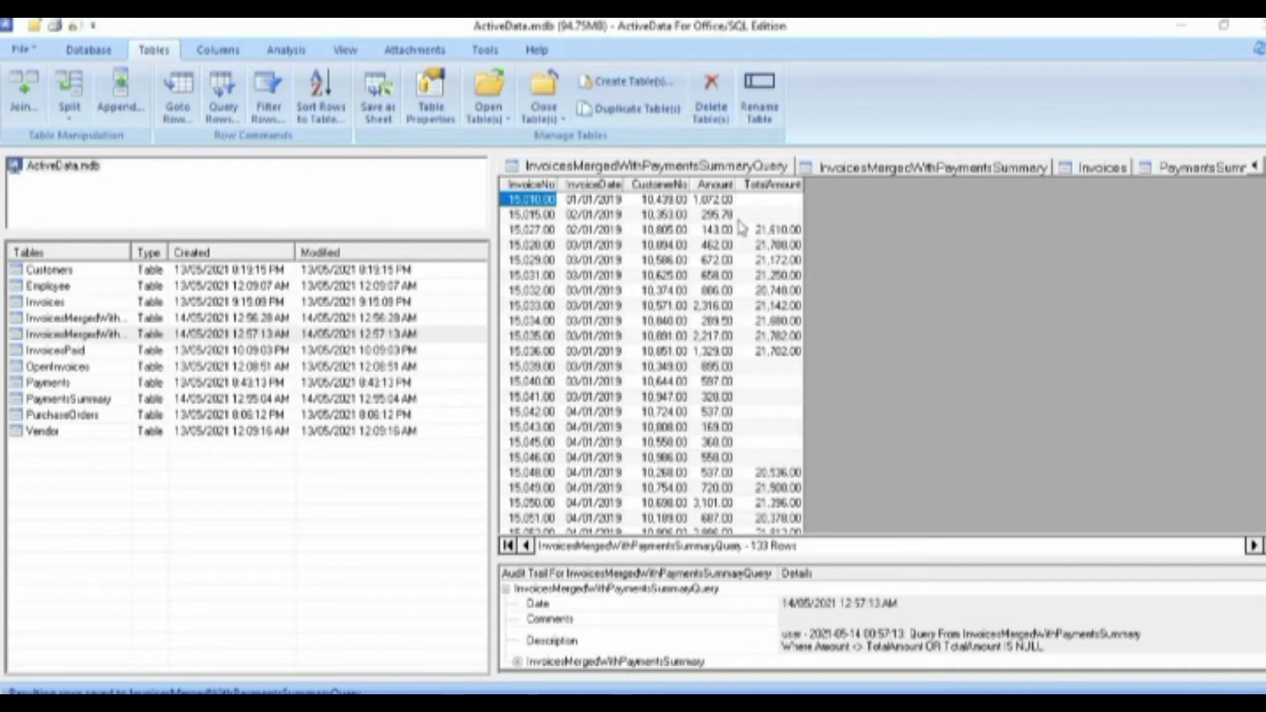
left_click(707, 181)
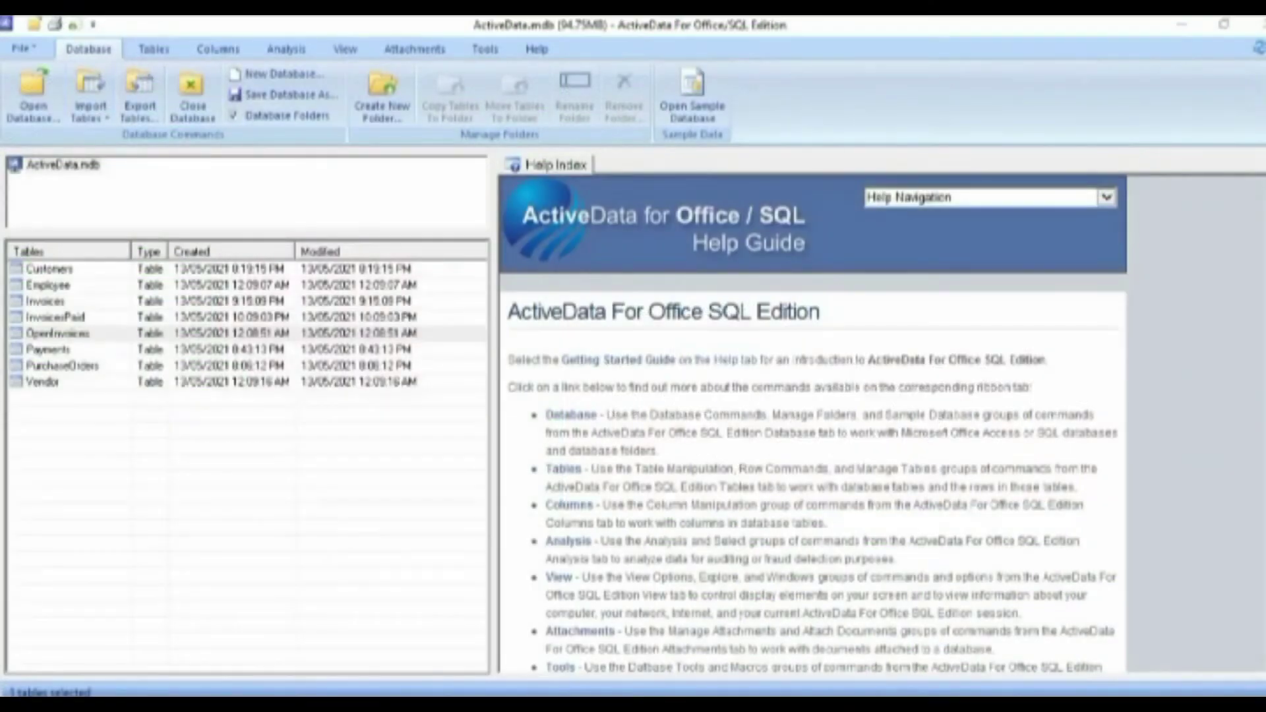
Open the OpenInvoices table and set up an Age Analysis on InvoiceDate with its statistics, analyzed as of 31/12/2019
double_click(71, 335)
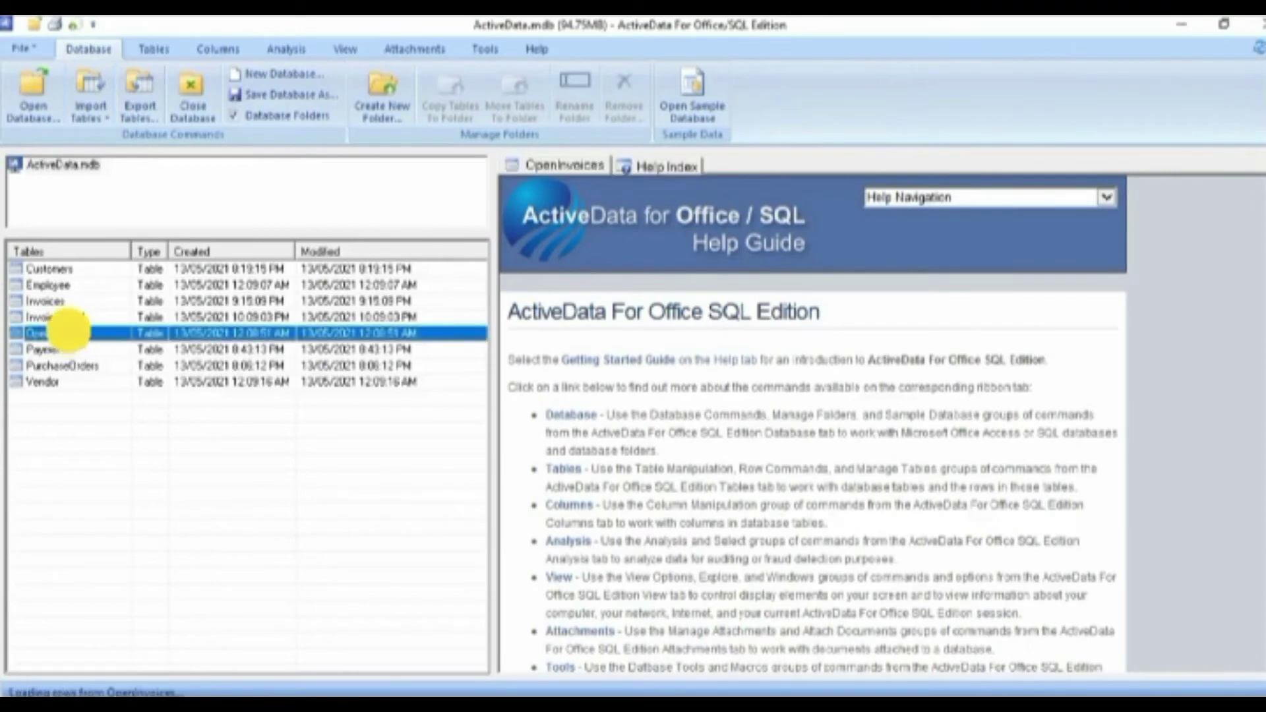
left_click(277, 50)
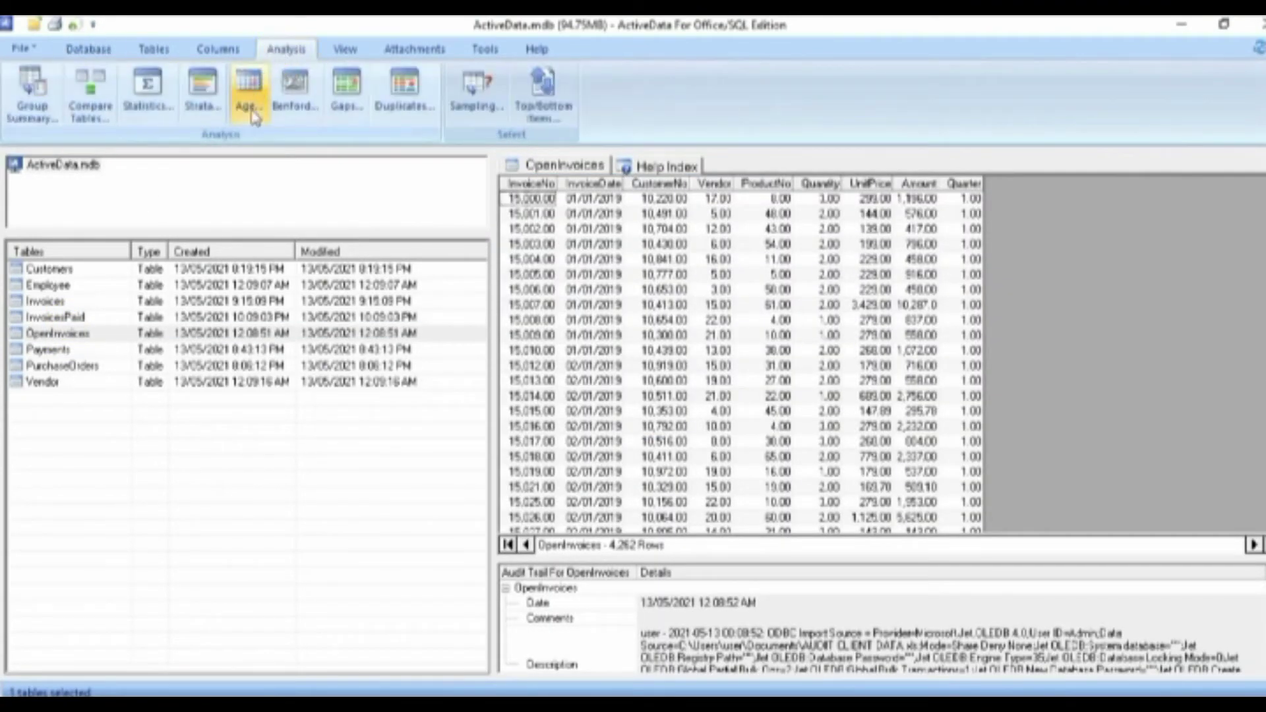
left_click(248, 89)
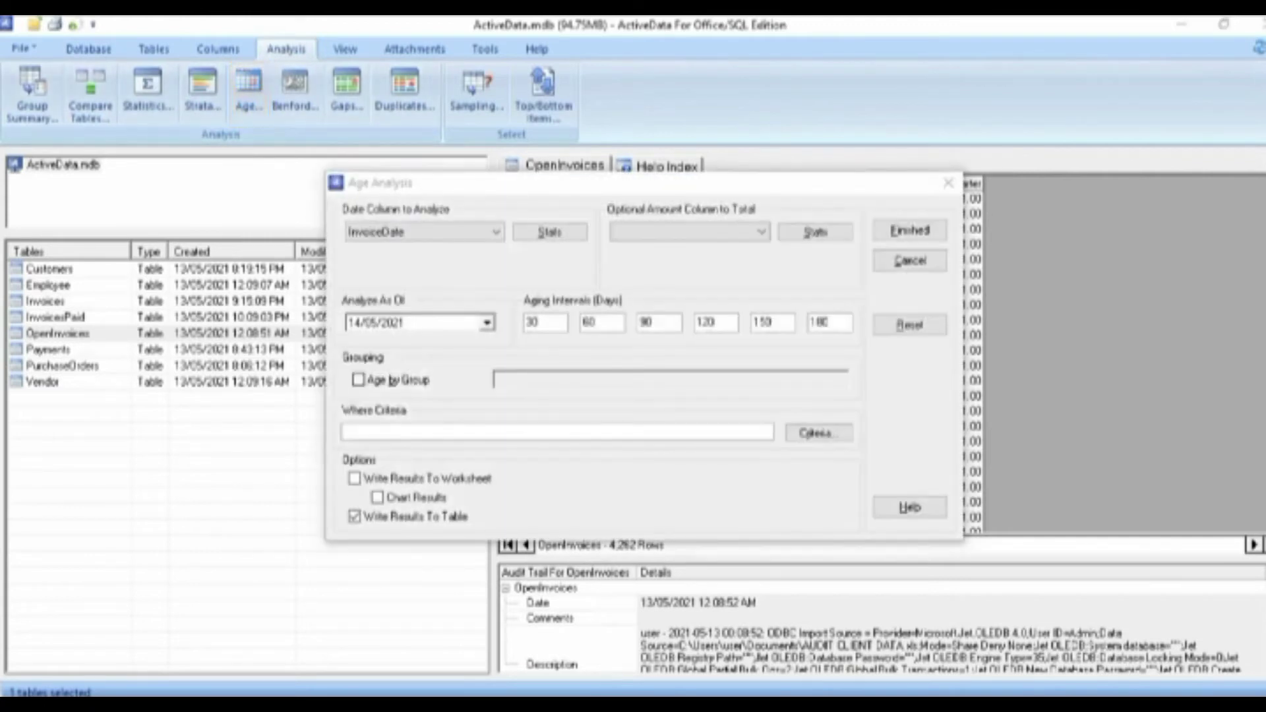
left_click(462, 232)
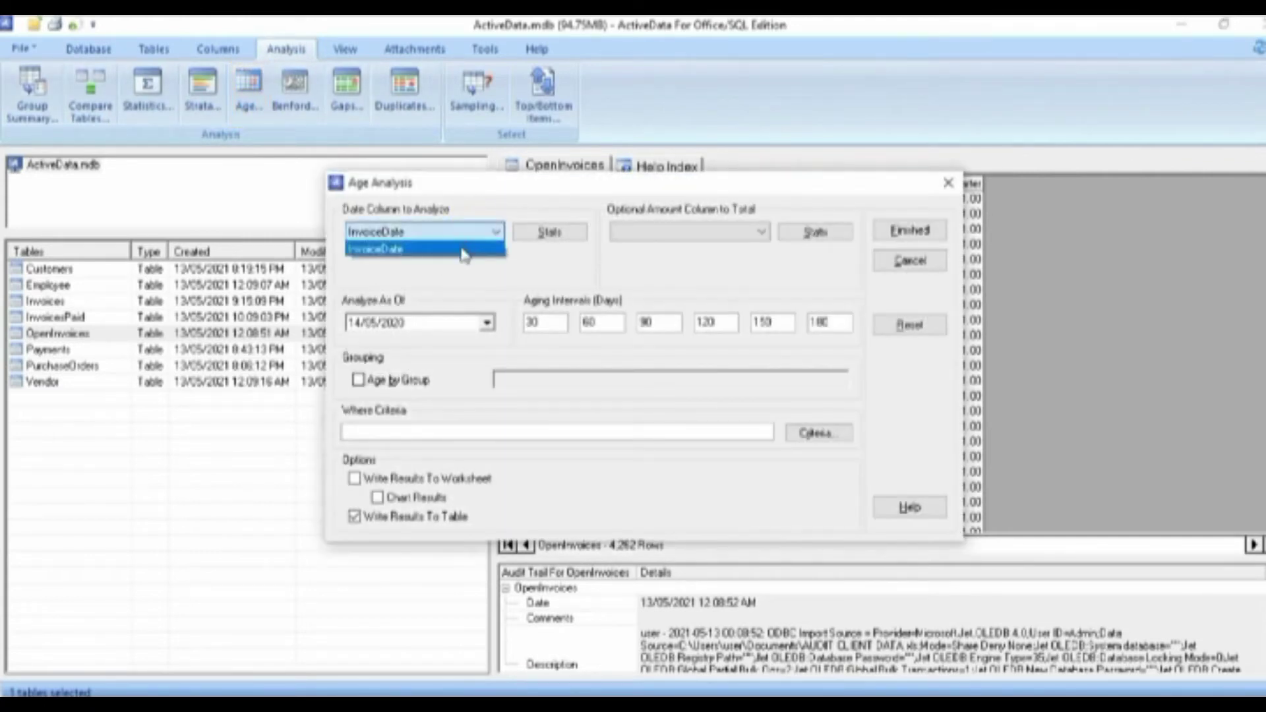
left_click(457, 250)
left_click(542, 233)
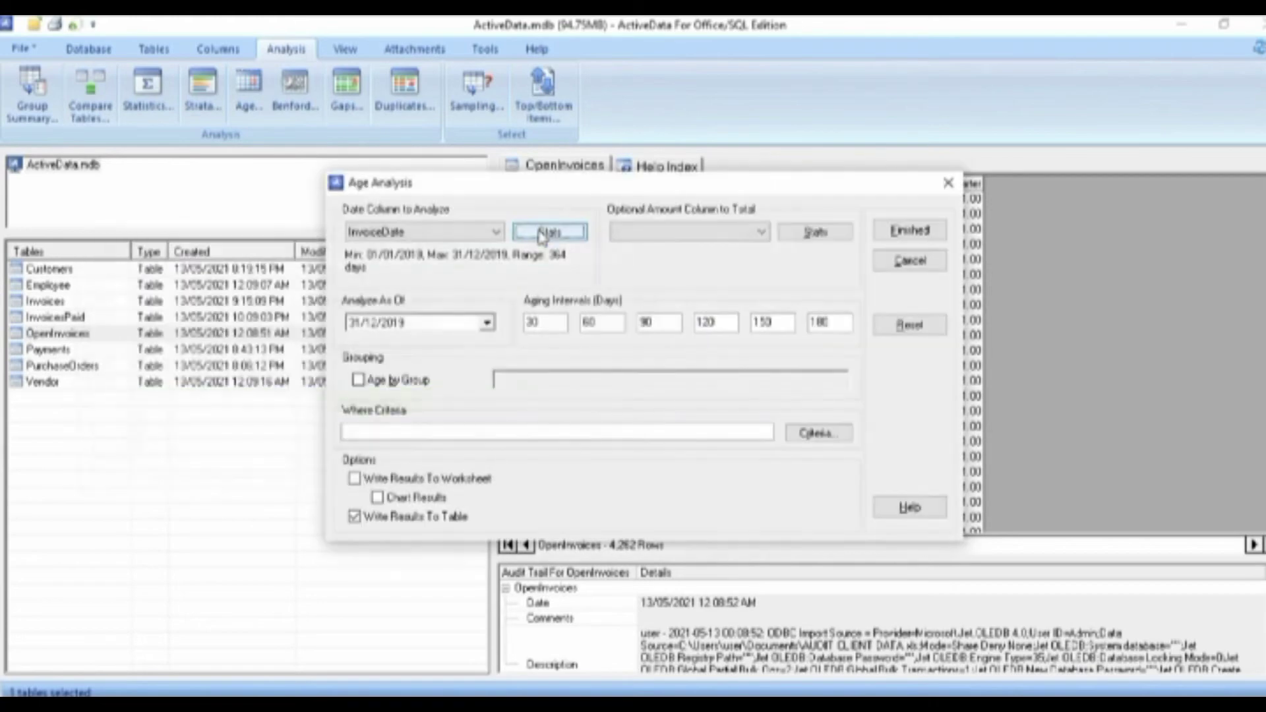
Turn on Chart Results and choose Amount as the age analysis column to total, calculating its statistics
left_click(378, 499)
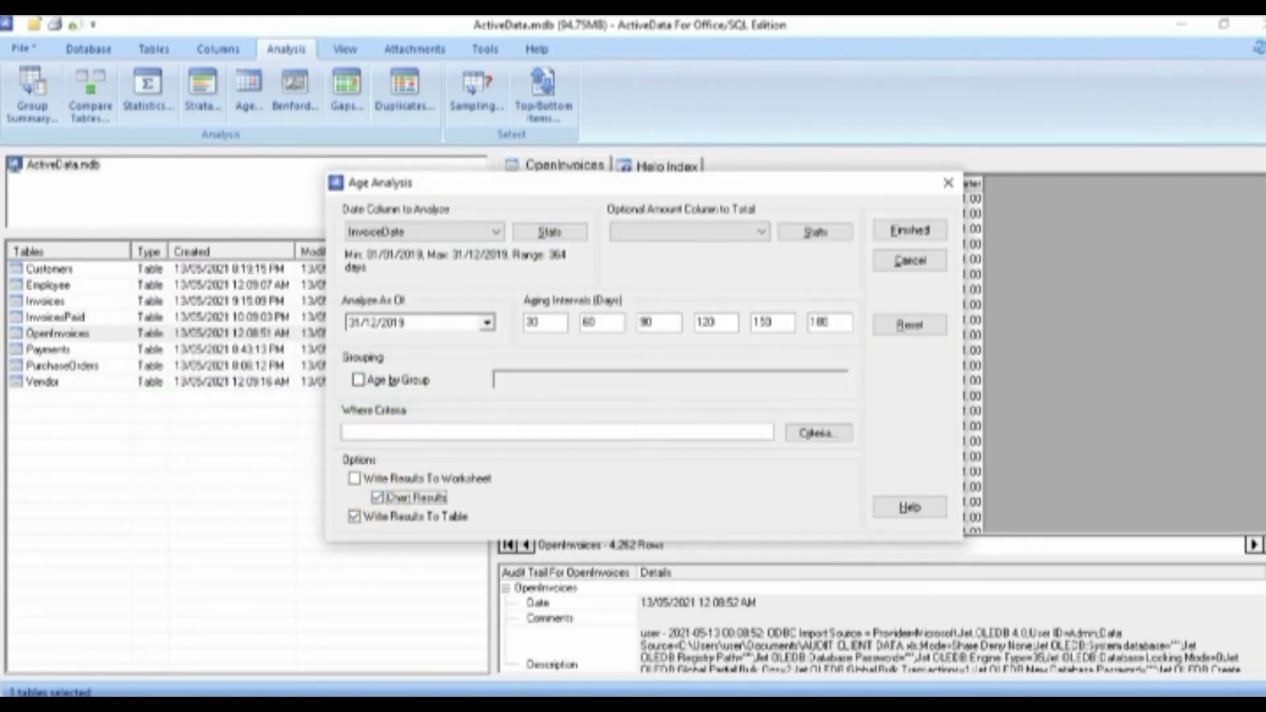
left_click(729, 232)
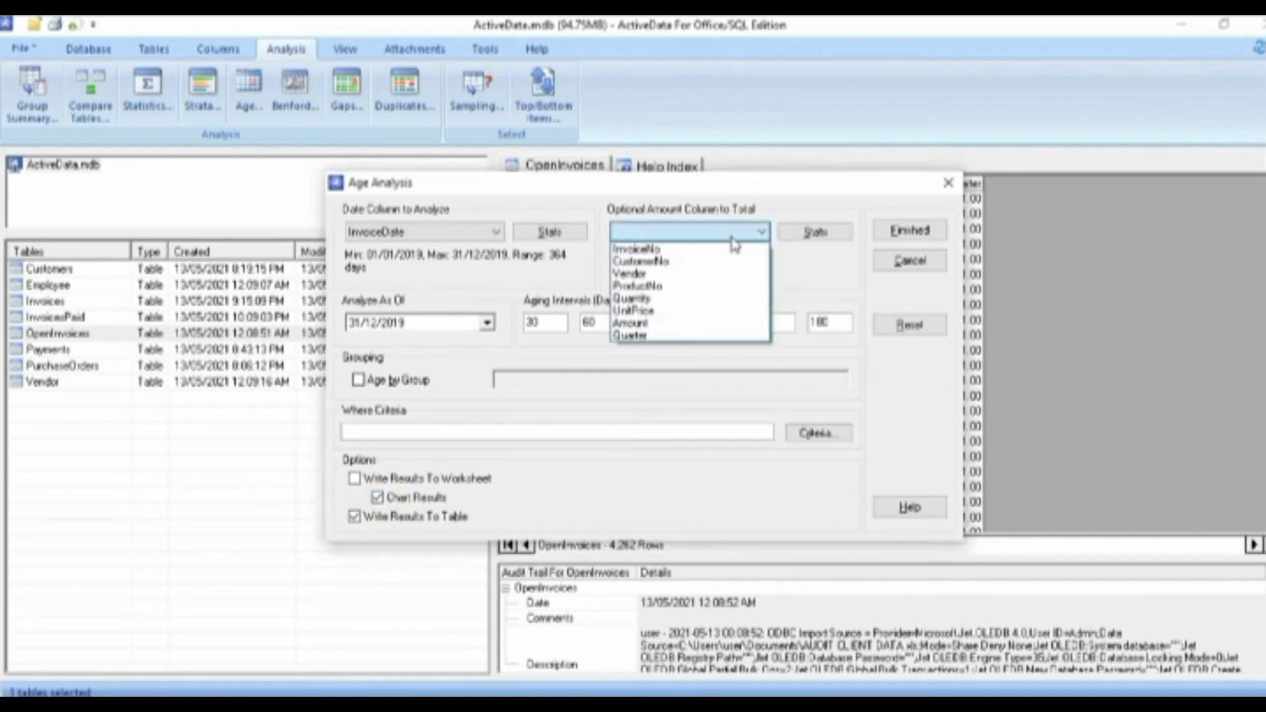
left_click(656, 324)
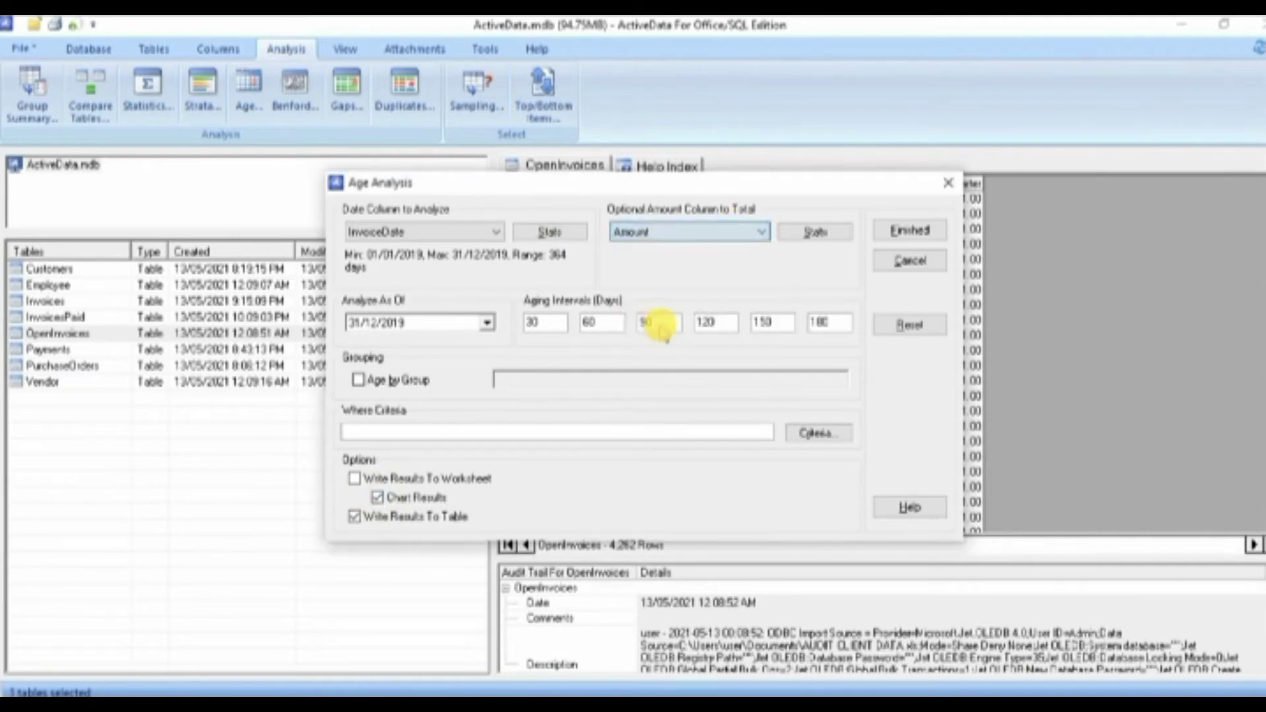
left_click(813, 232)
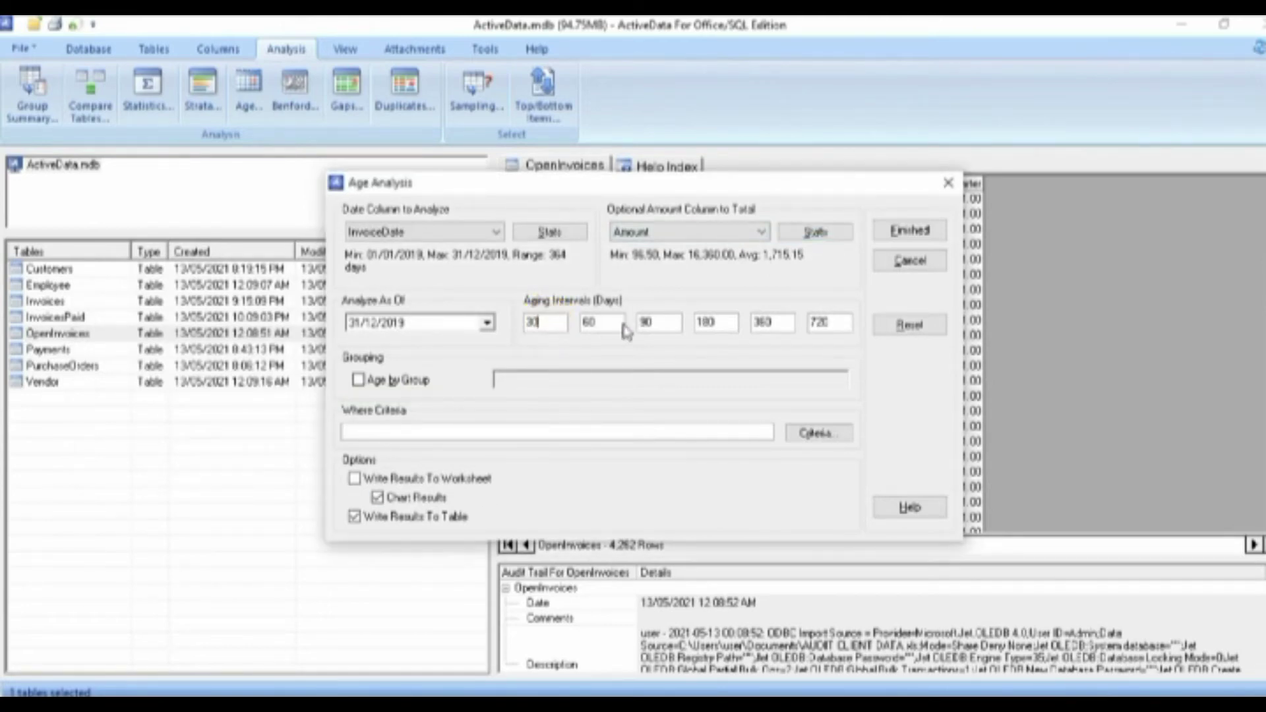
Set the aging intervals to 30, 60, 90, 180, 360 and 720 days and run the age analysis
left_click(608, 323)
left_click(659, 323)
left_click(715, 324)
left_click(789, 326)
left_click(844, 329)
left_click(911, 231)
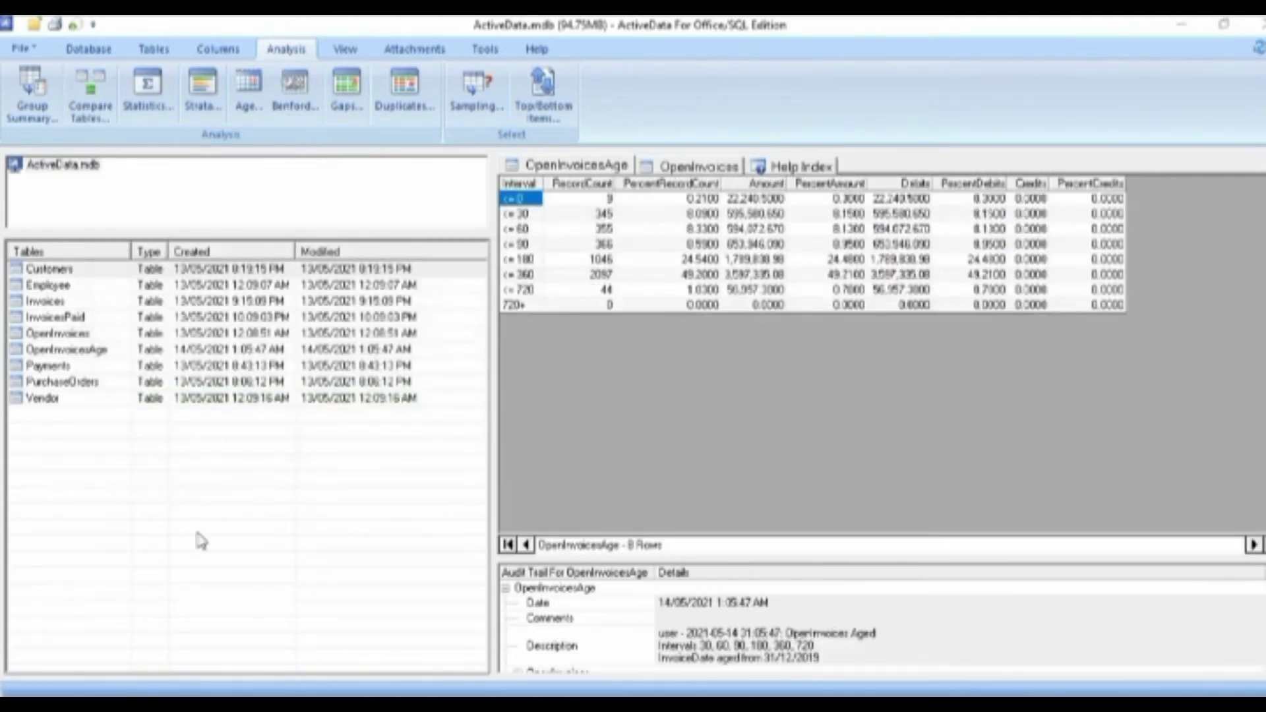
Start a row query on the OpenInvoices table and begin its formula with #2020.10.22# -
left_click(100, 332)
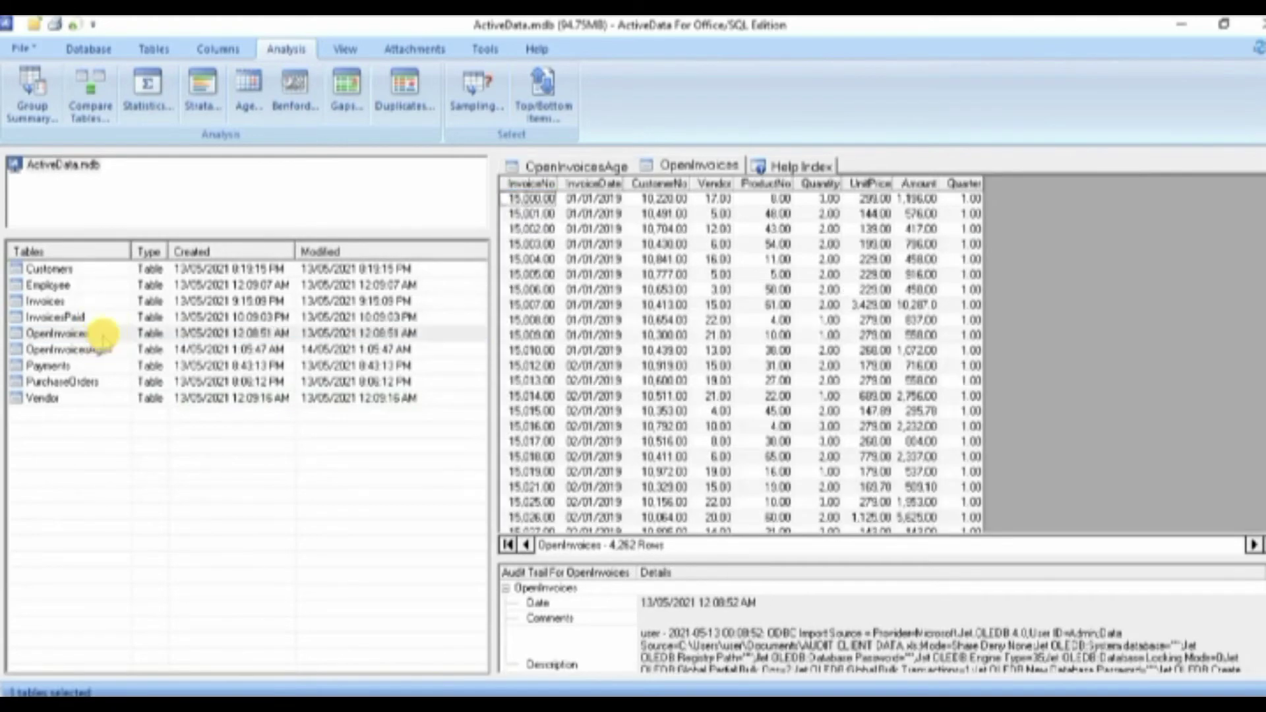
left_click(170, 47)
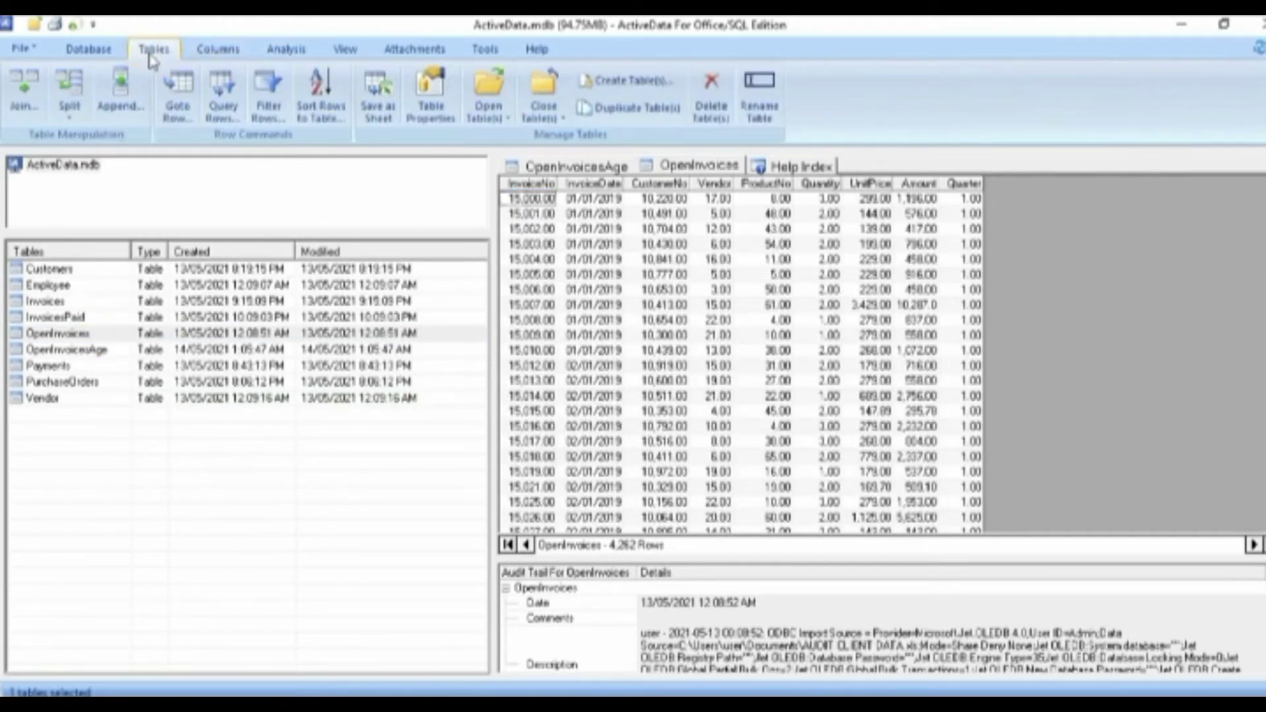
left_click(230, 118)
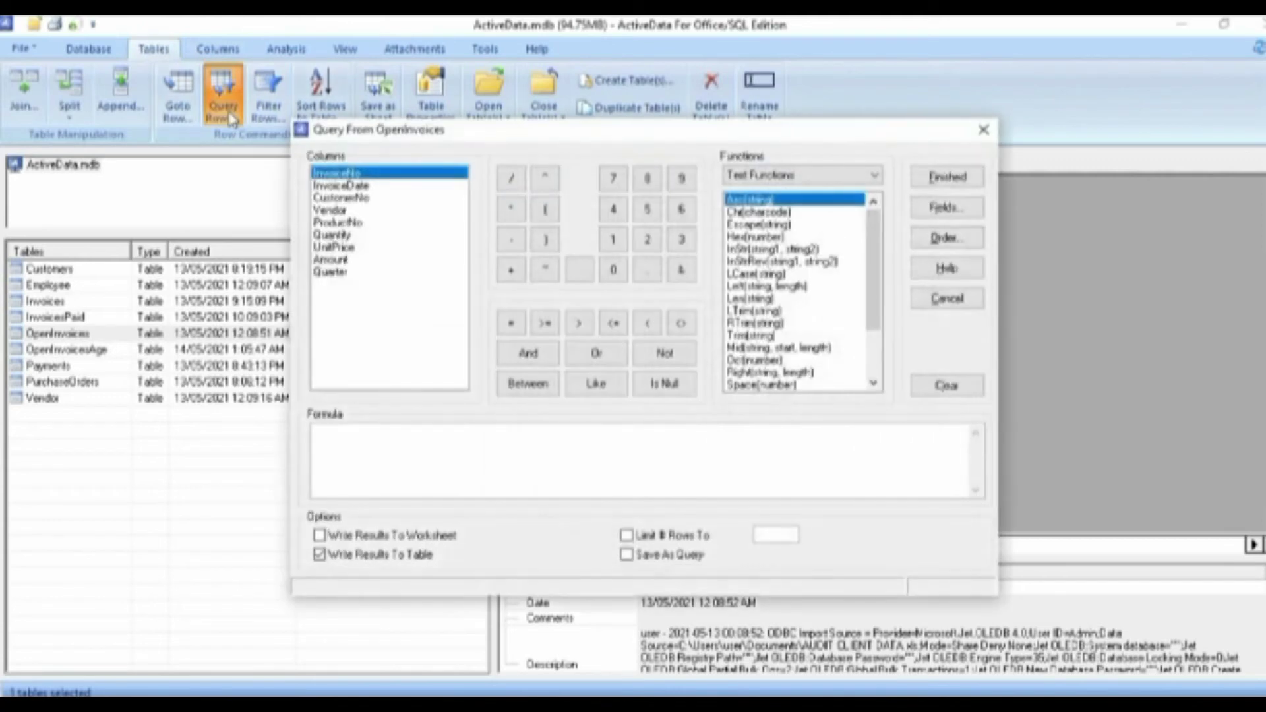
left_click(329, 187)
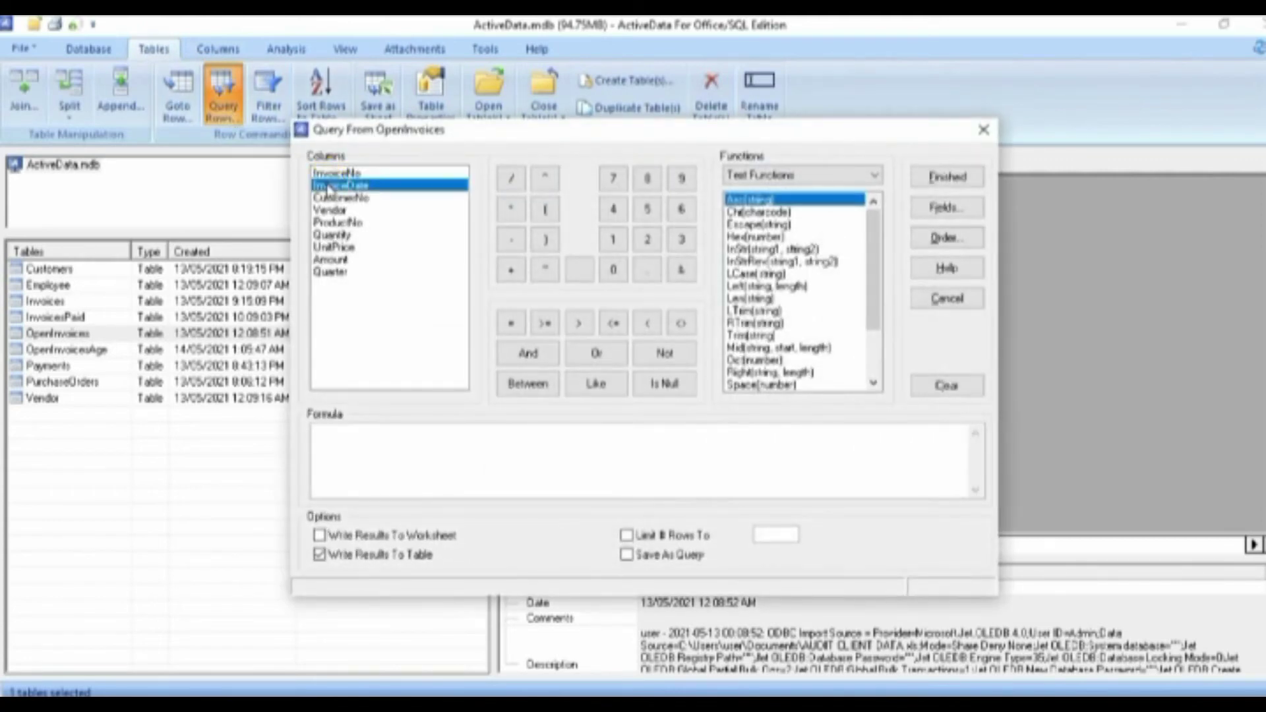
type("#2020.10.22#")
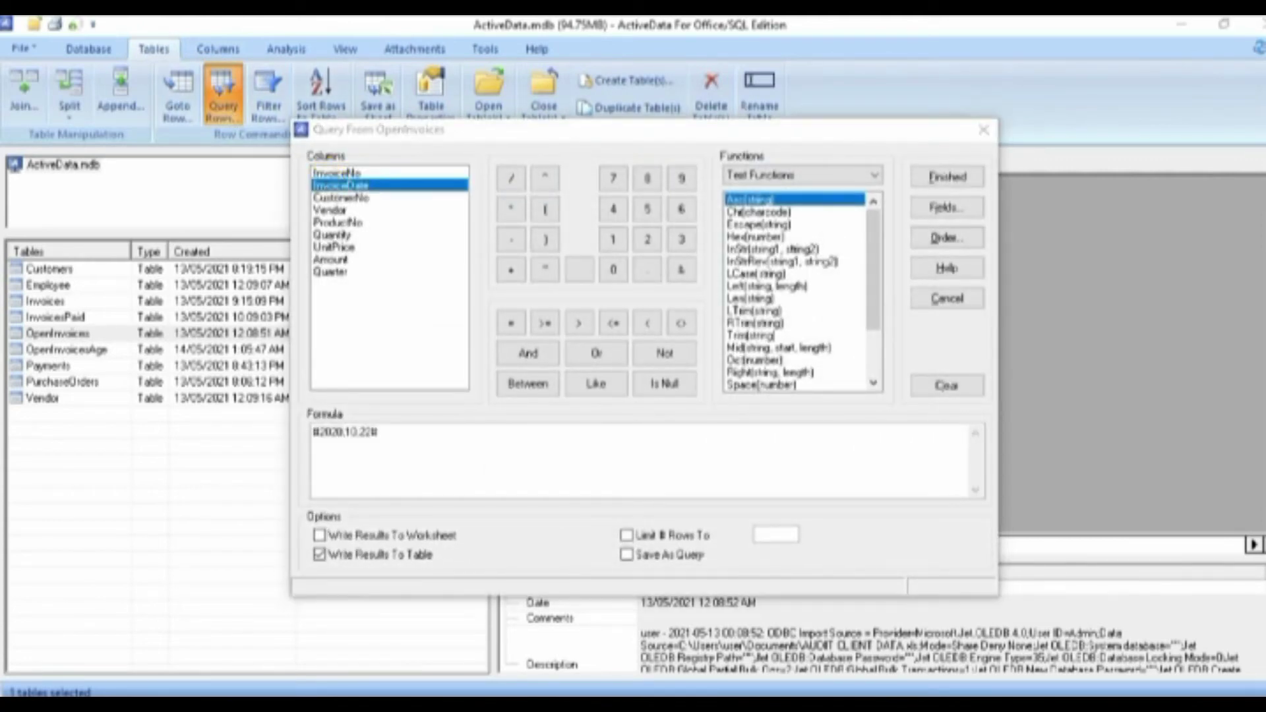
left_click(507, 244)
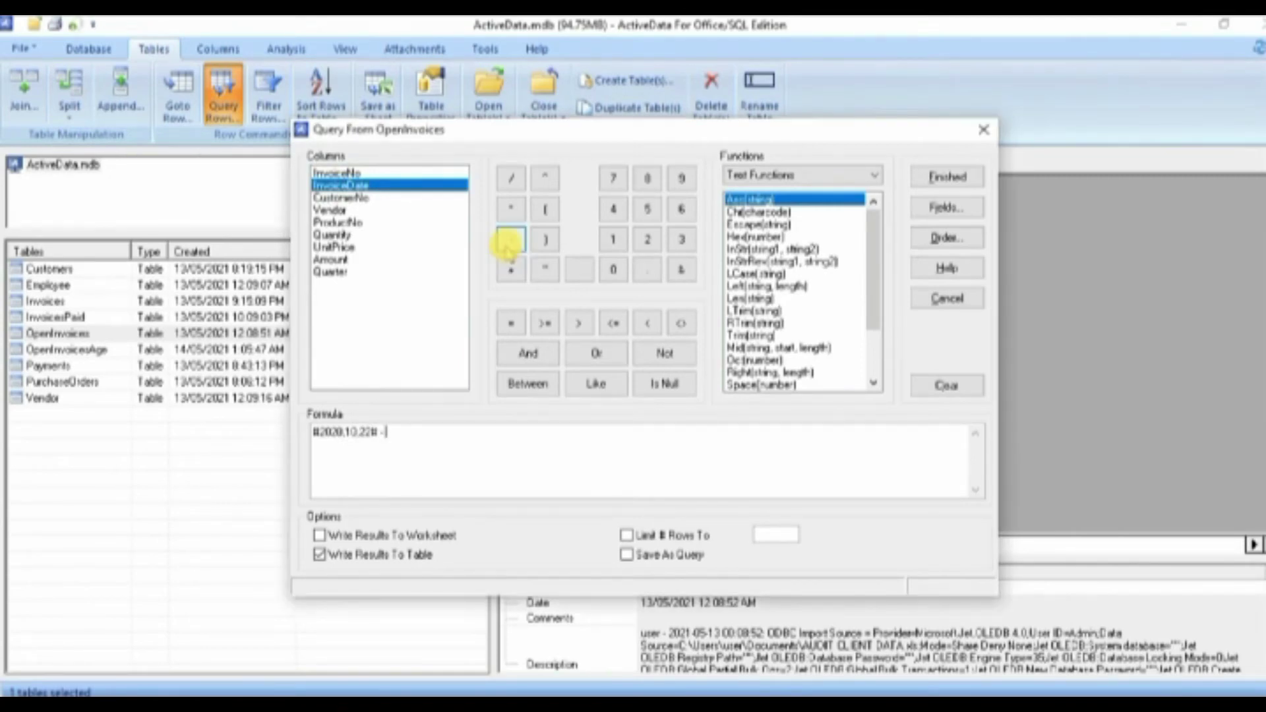
Complete the query formula with InvoiceDate >= 360 and run the query
double_click(379, 186)
left_click(545, 323)
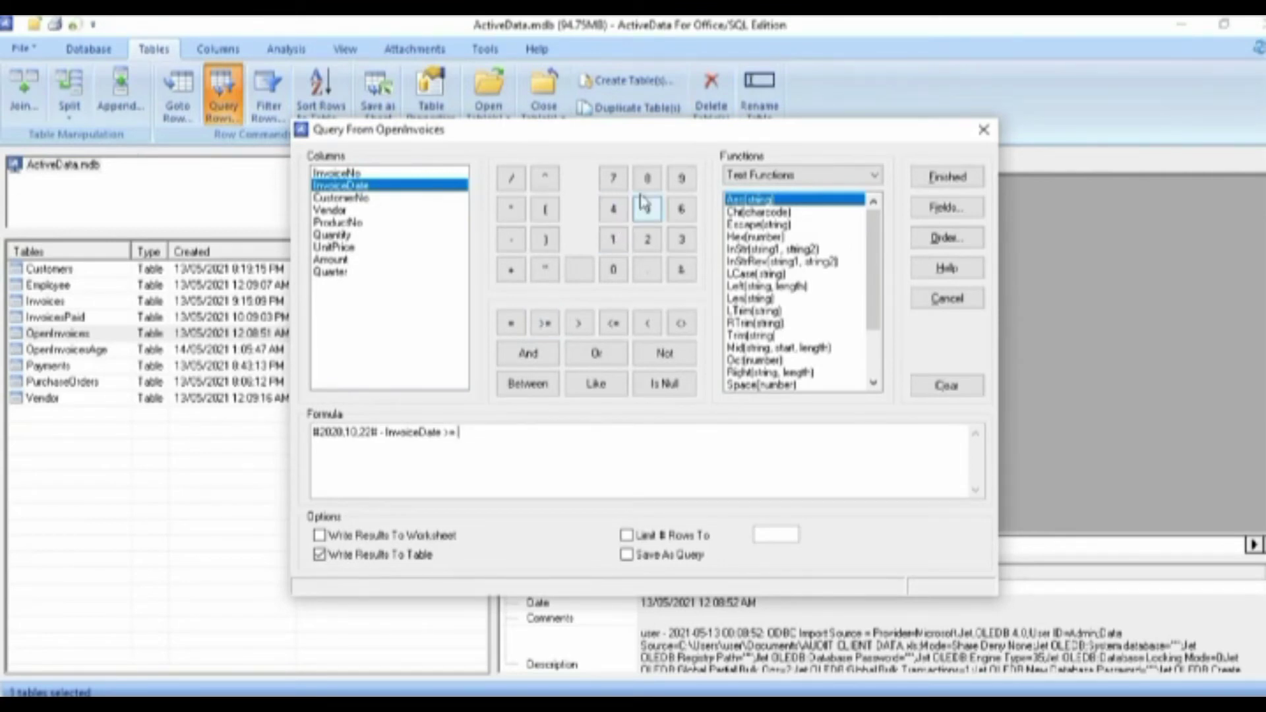
left_click(680, 240)
left_click(681, 214)
left_click(613, 274)
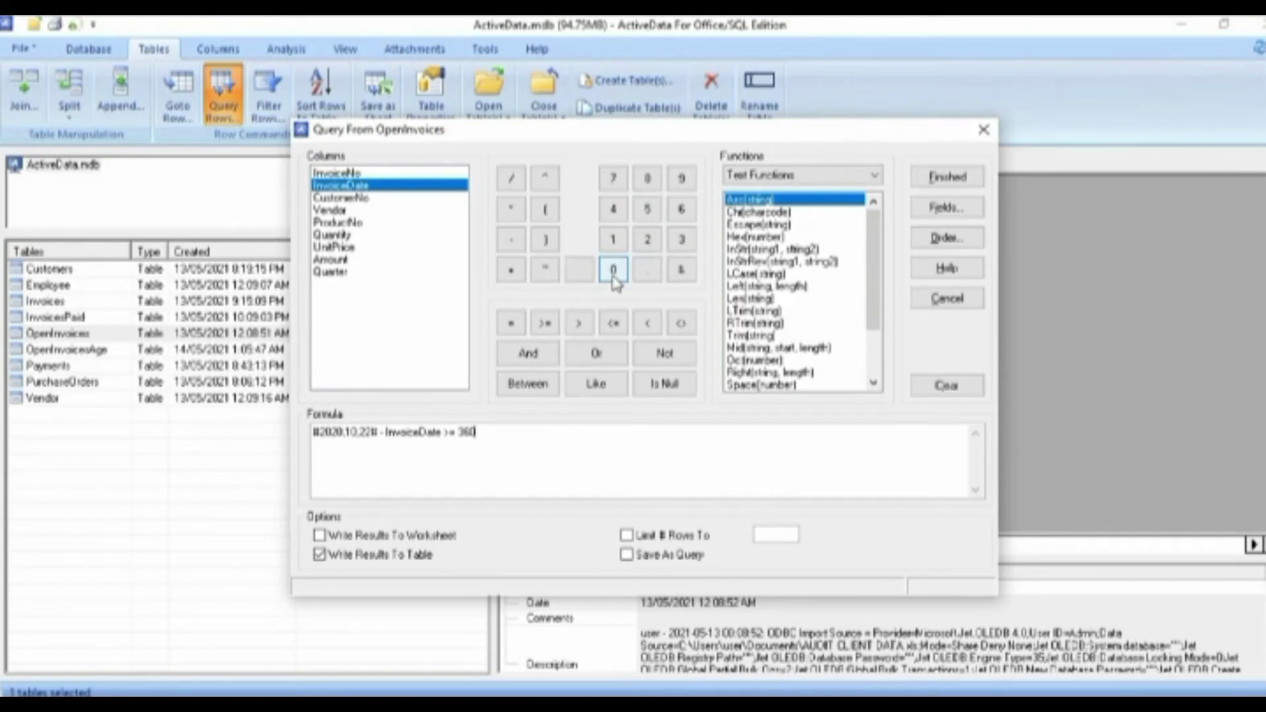
left_click(936, 178)
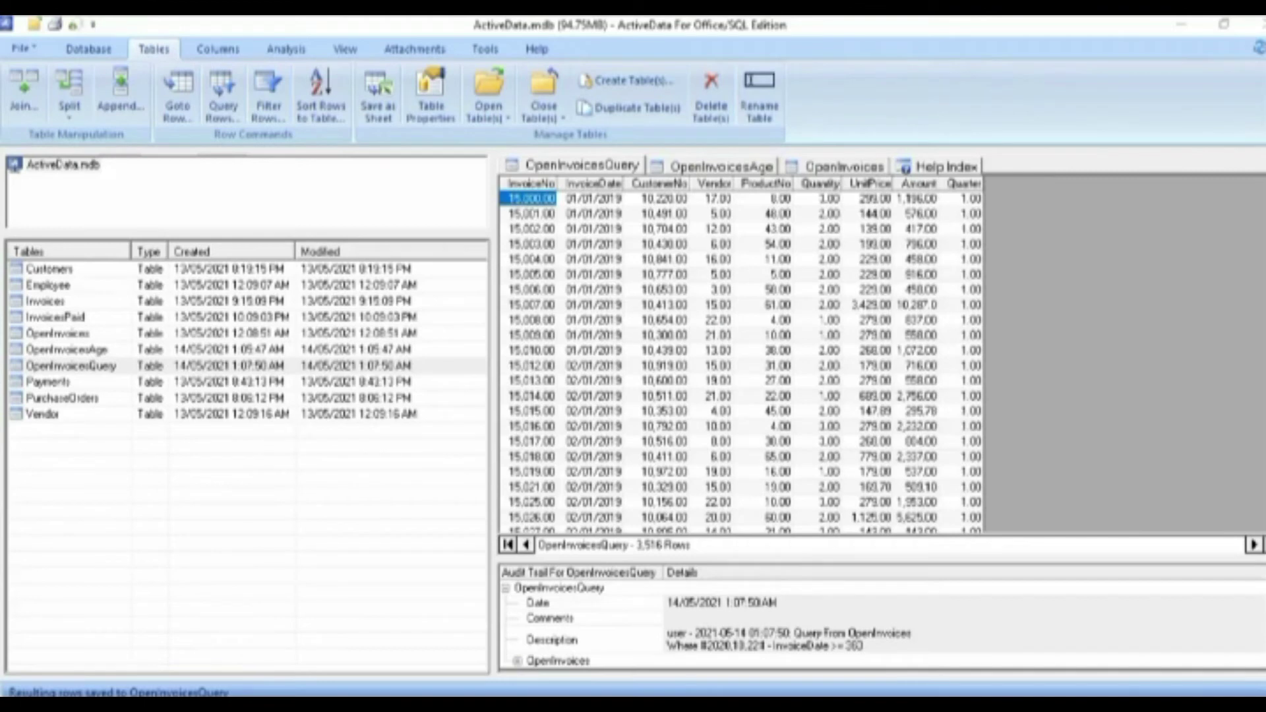
Create a group summary of the queried open invoices by CustomerNo, totaling Amount
left_click(285, 49)
left_click(32, 96)
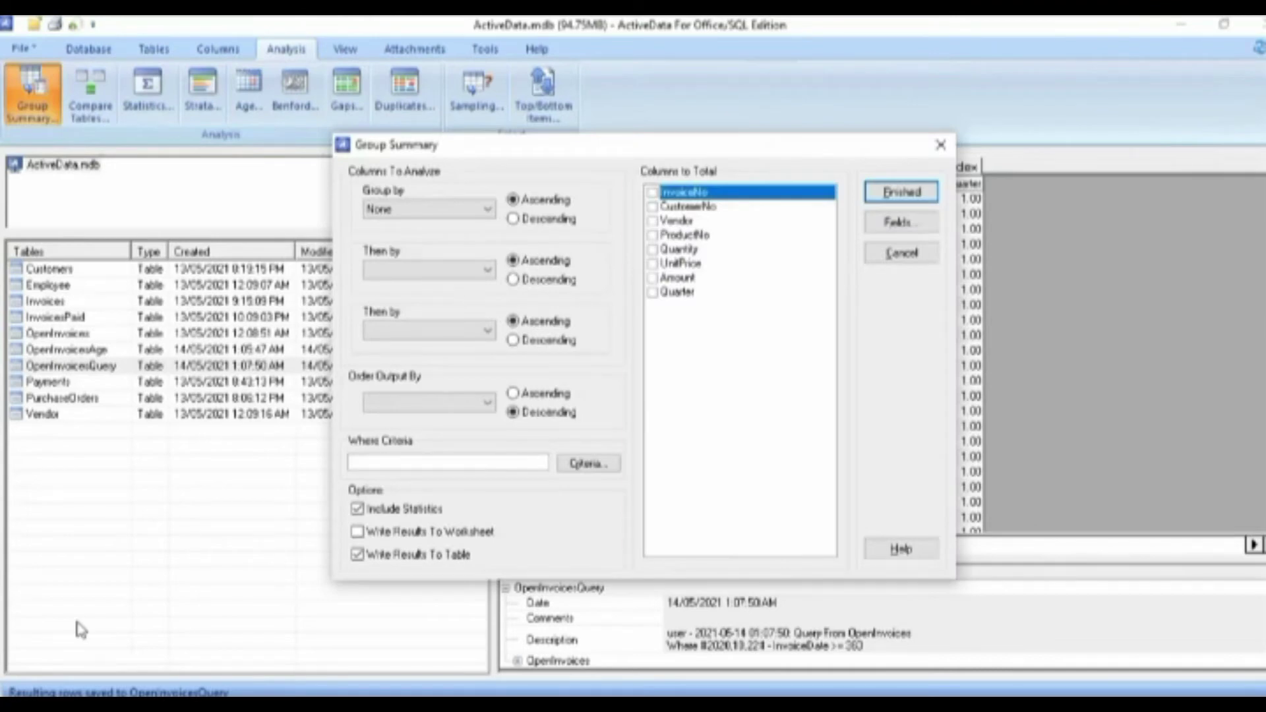
left_click(455, 209)
left_click(412, 254)
left_click(653, 279)
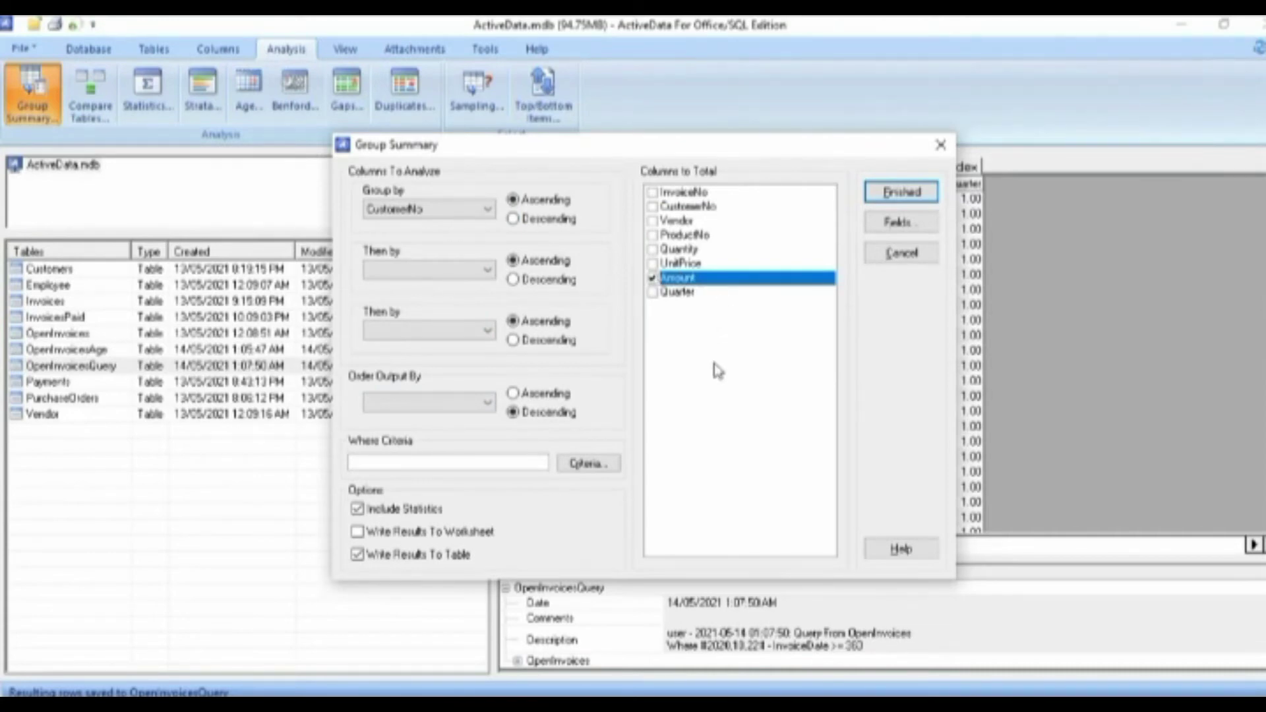
left_click(901, 192)
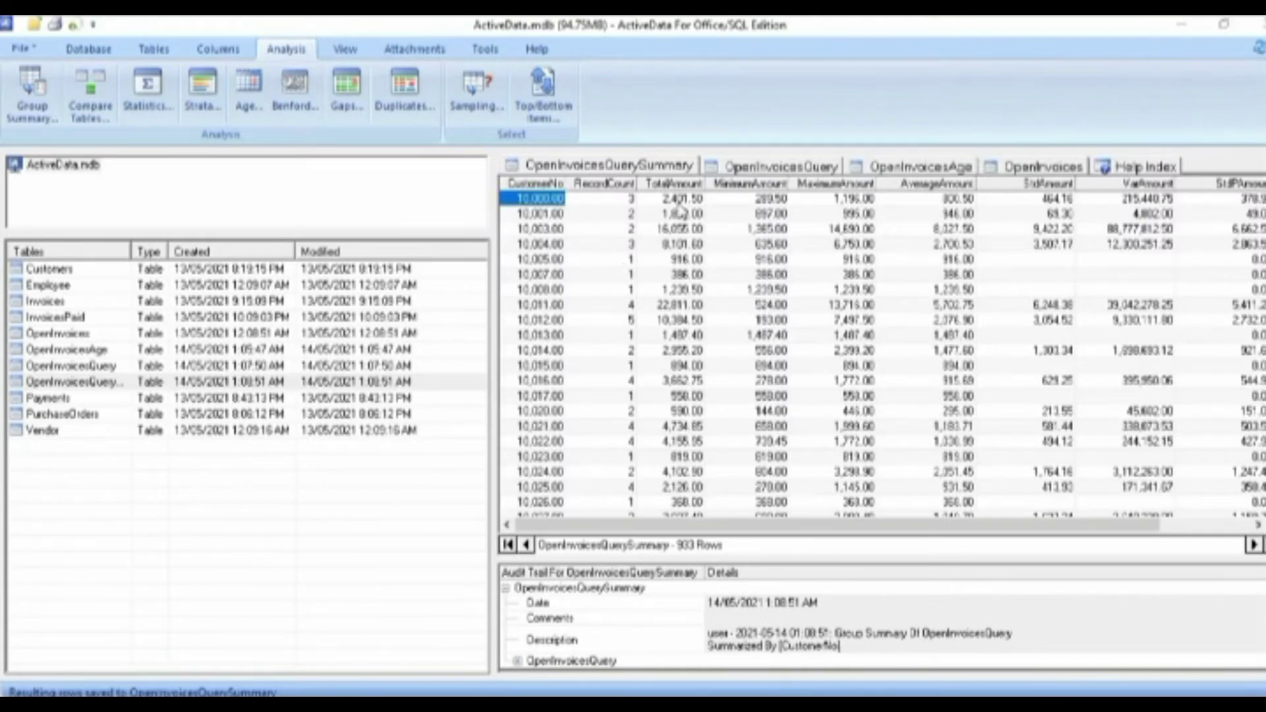
Highlight the TotalAmount column in the customer summary and review the remaining statistics columns
left_click(674, 185)
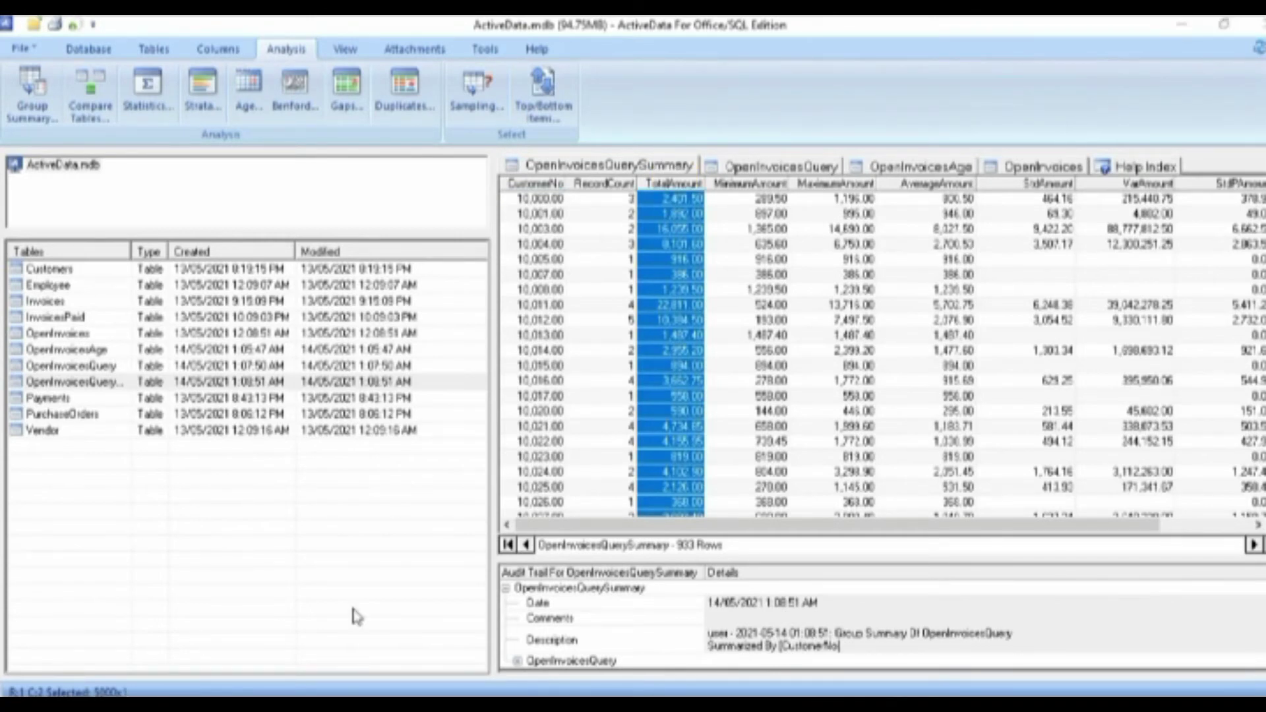
left_click_drag(635, 524, 727, 521)
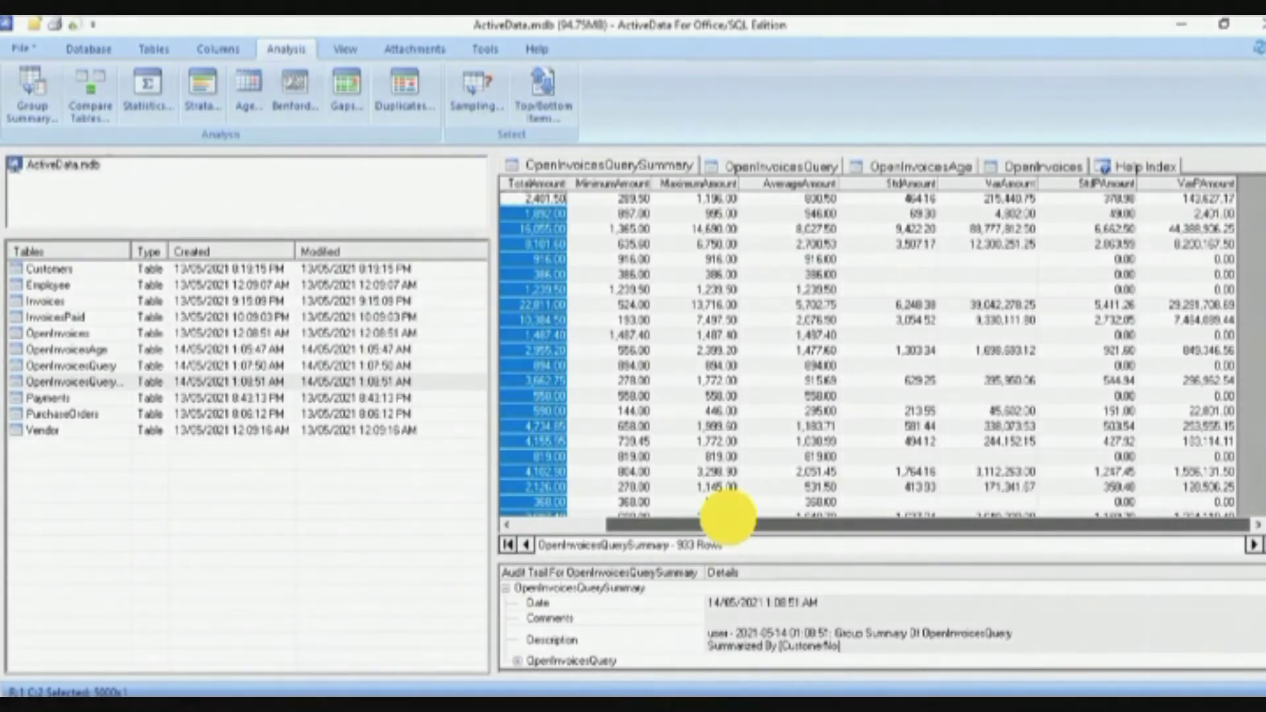